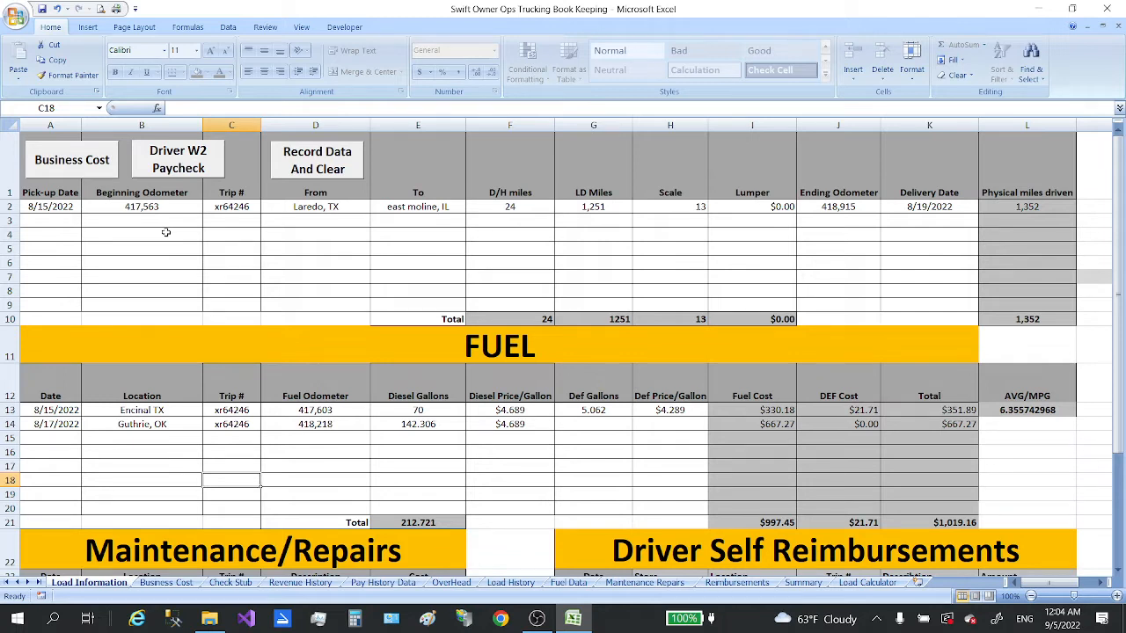
Step: Examine the first load entry's fields from pick-up date and beginning odometer through trip number, route, miles and scale fee
{"action": "left_click", "coordinate": [51, 205]}
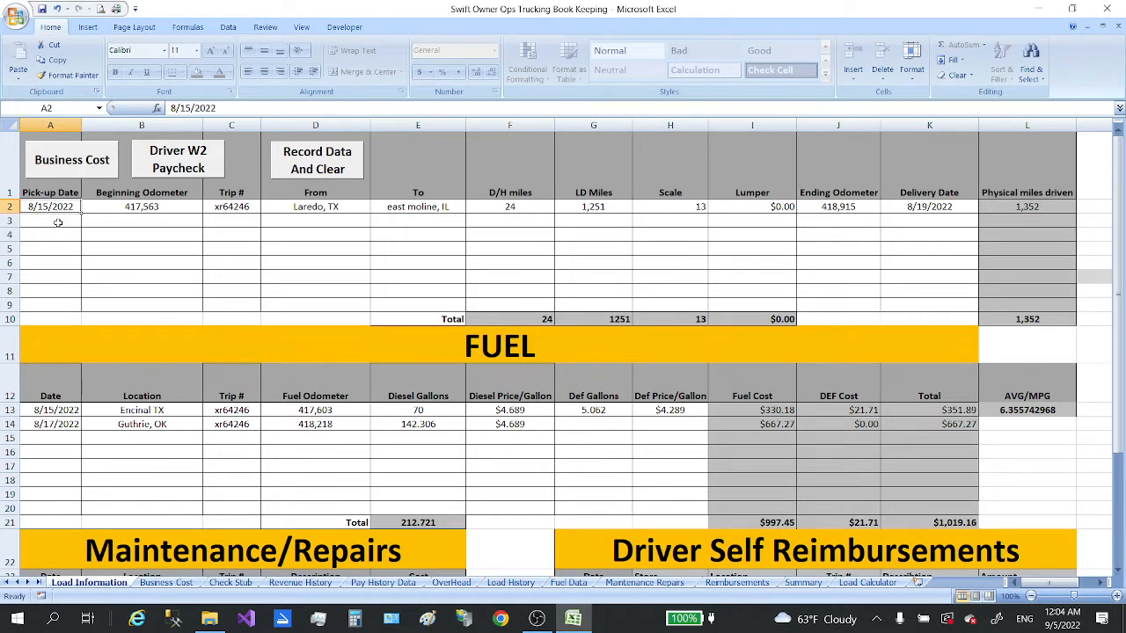
{"action": "left_click", "coordinate": [155, 206]}
{"action": "left_click", "coordinate": [164, 220]}
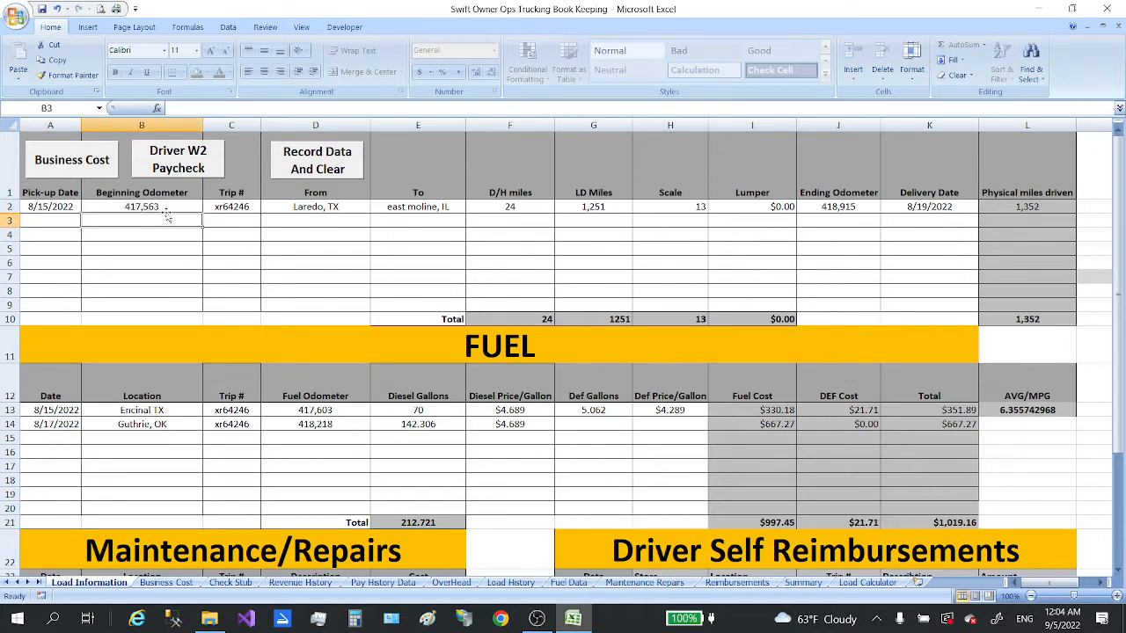
{"action": "left_click", "coordinate": [167, 207]}
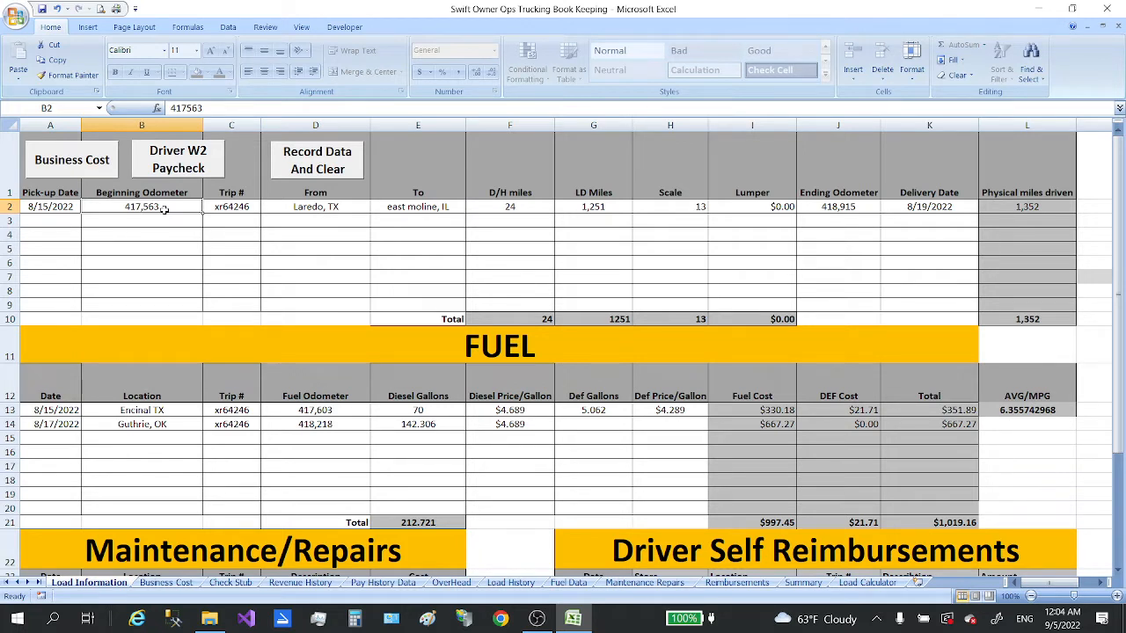
{"action": "left_click", "coordinate": [241, 207]}
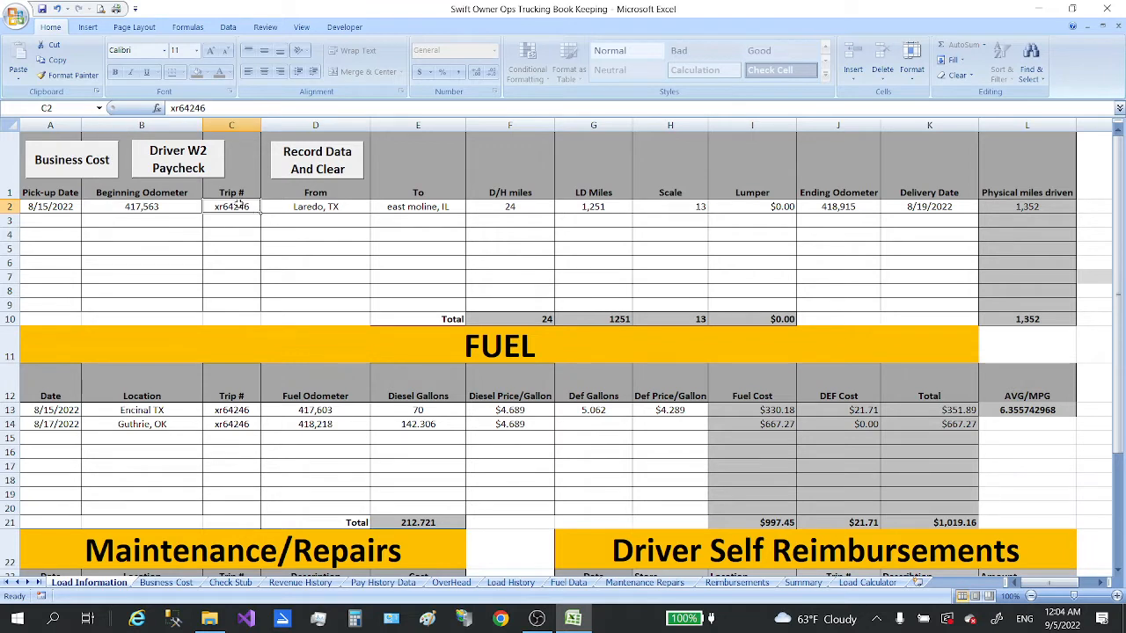
{"action": "left_click", "coordinate": [348, 207]}
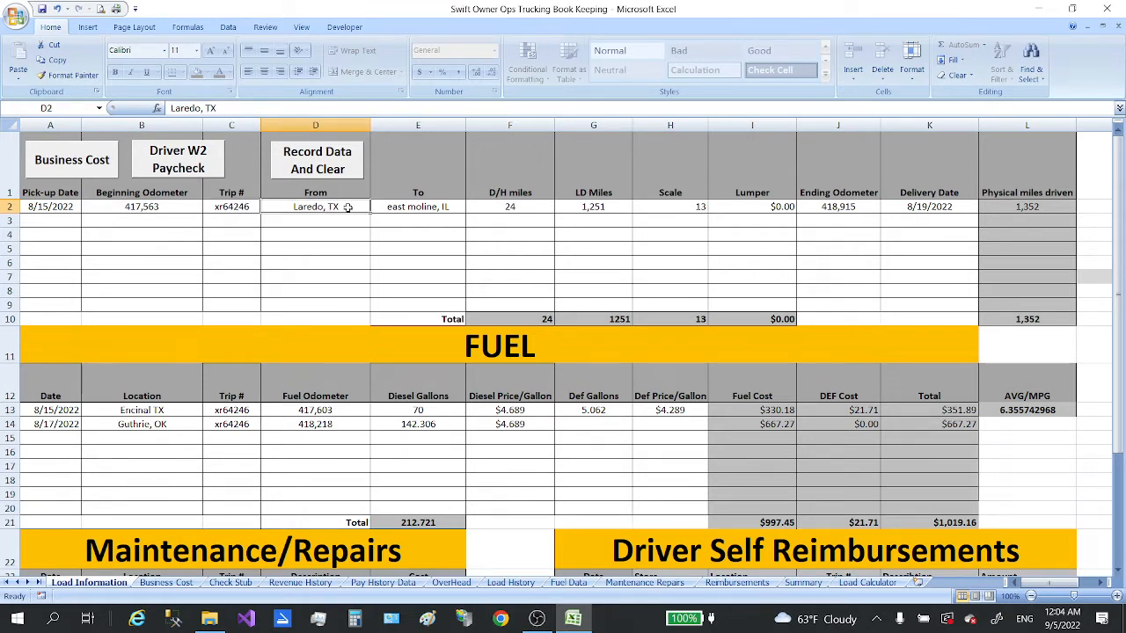
{"action": "left_click", "coordinate": [425, 206]}
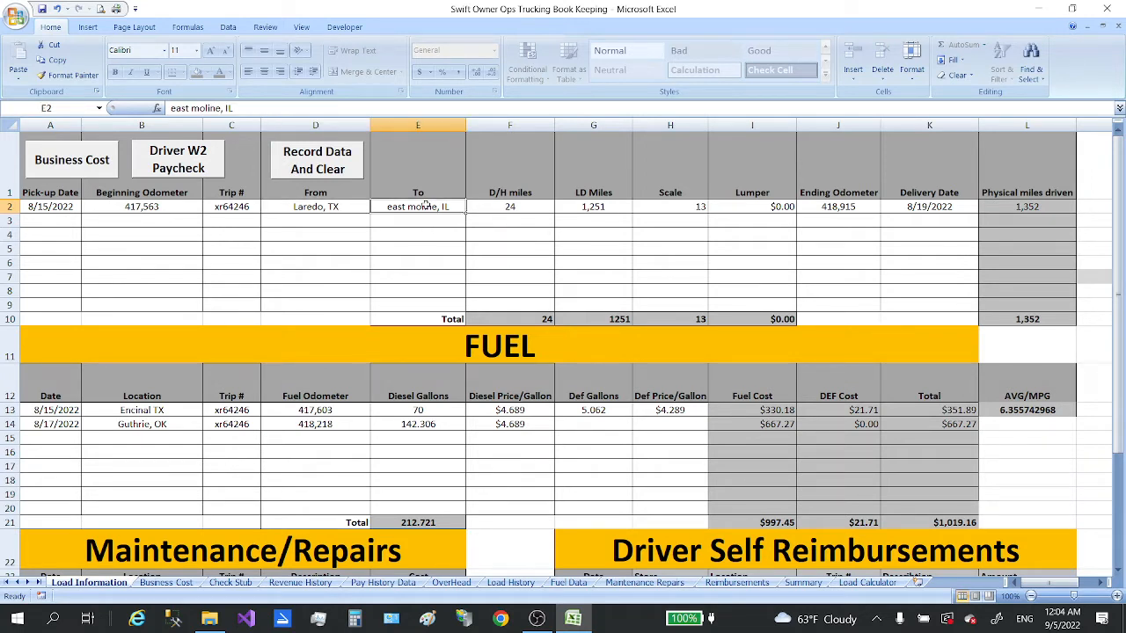
{"action": "left_click", "coordinate": [516, 206]}
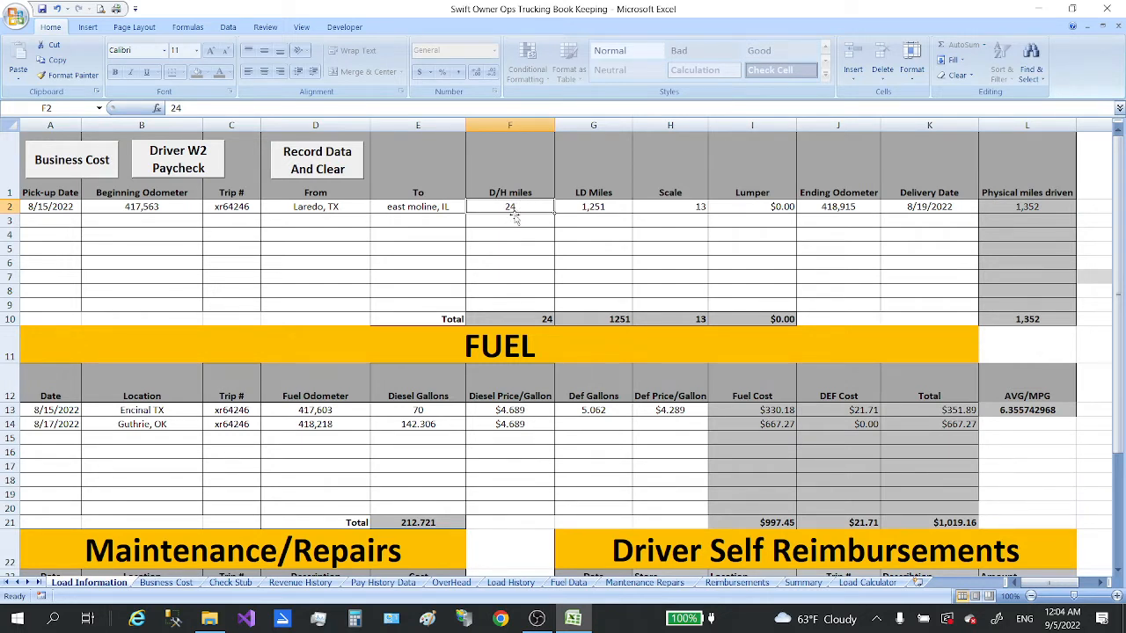
{"action": "left_click", "coordinate": [595, 205]}
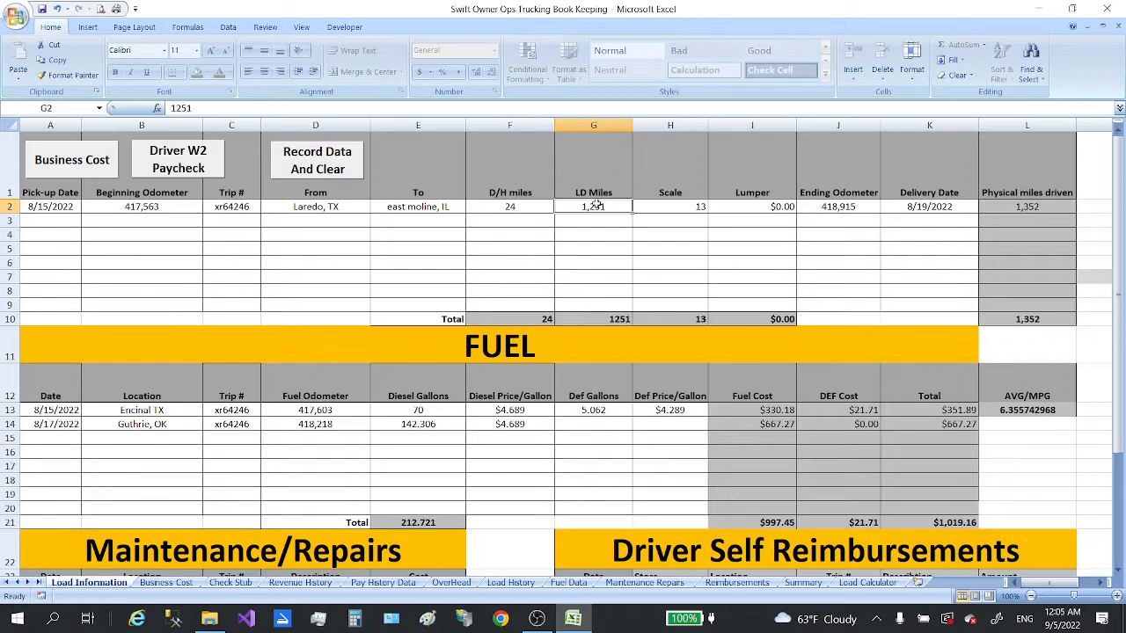
{"action": "left_click", "coordinate": [662, 222]}
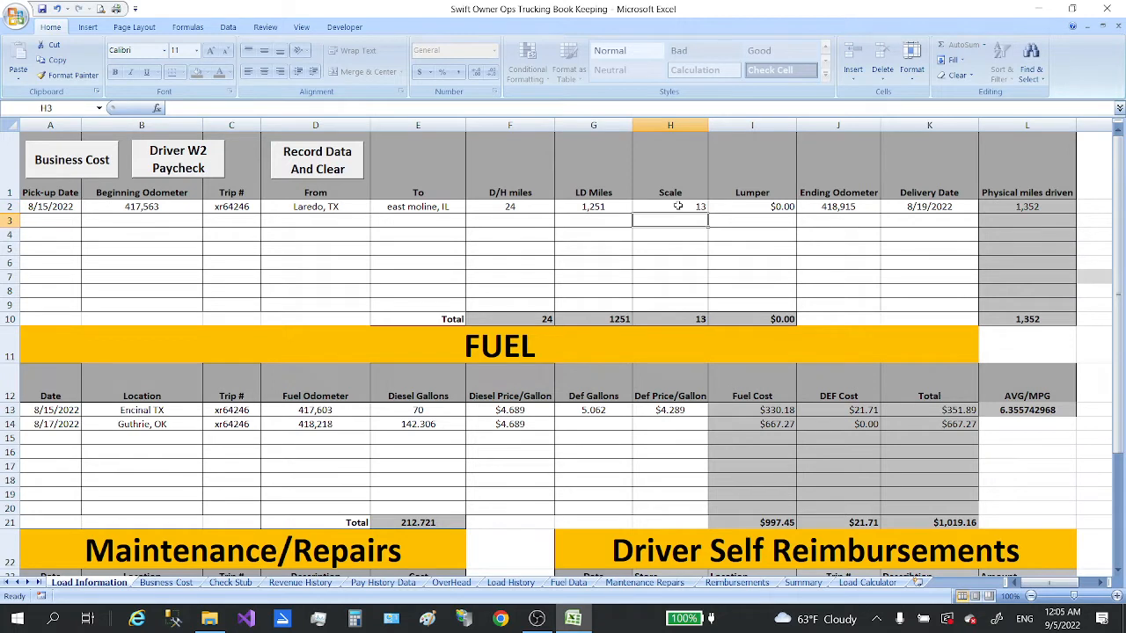
{"action": "left_click", "coordinate": [678, 207]}
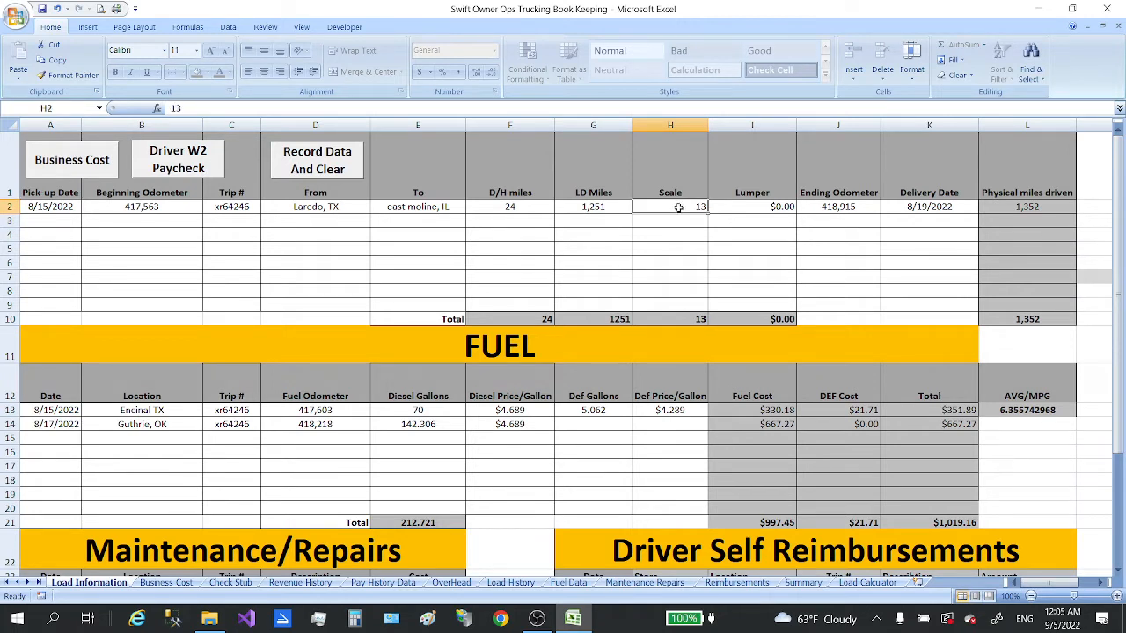
Step: Unprotect the Load Information sheet and format the Scale cells H2:H9 as Currency
{"action": "left_click", "coordinate": [660, 300]}
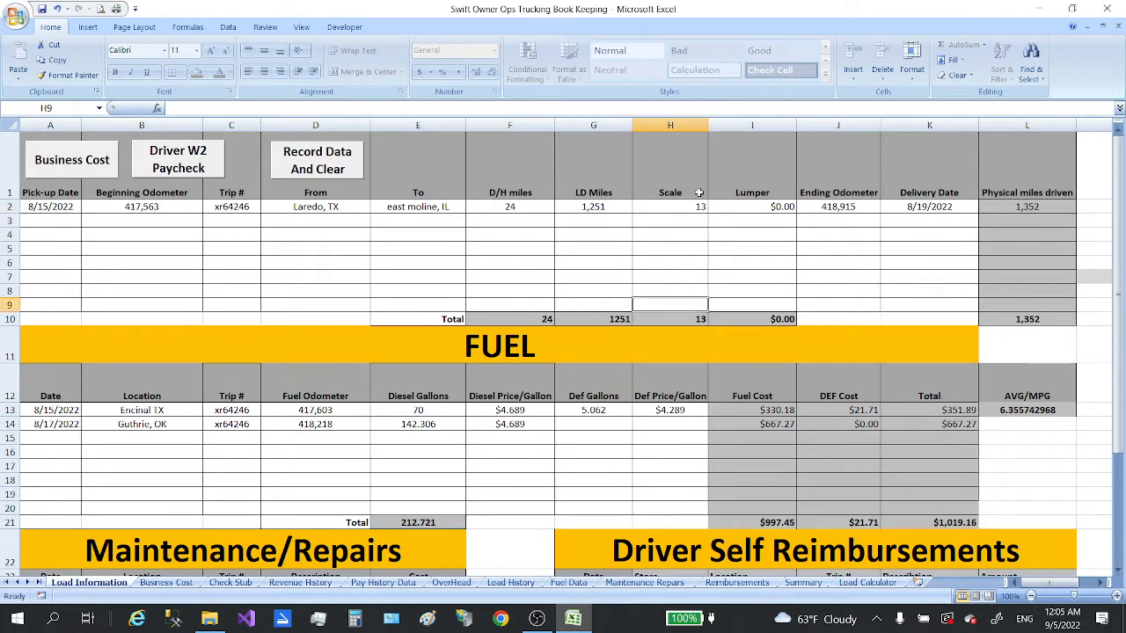
{"action": "left_click", "coordinate": [913, 74]}
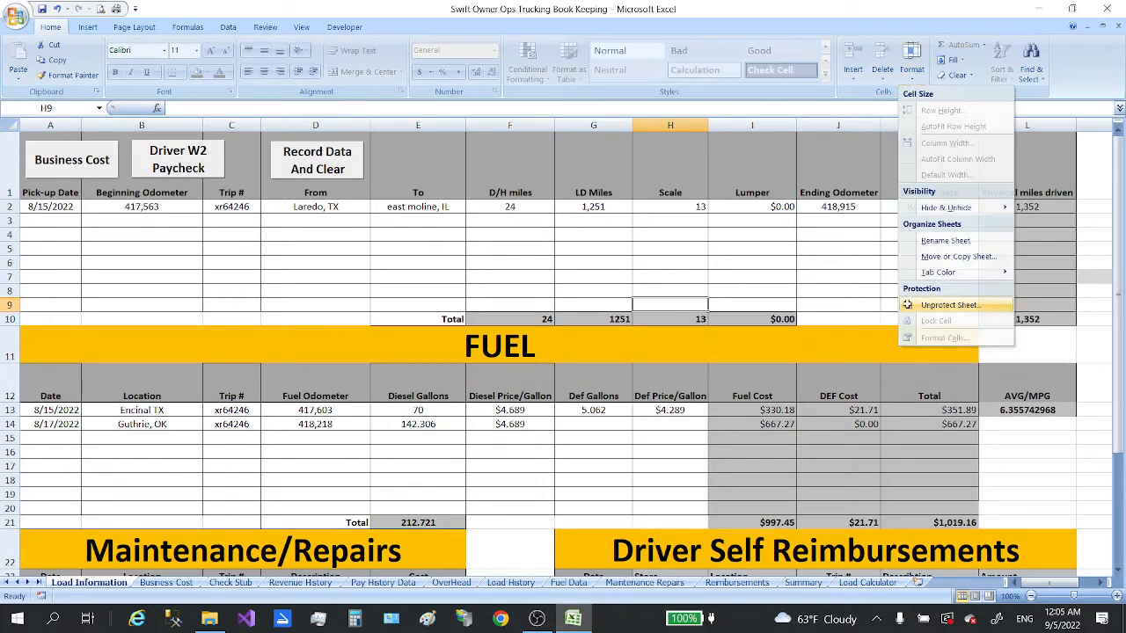
{"action": "left_click", "coordinate": [948, 305]}
{"action": "left_click_drag", "start_coordinate": [677, 208], "coordinate": [669, 291]}
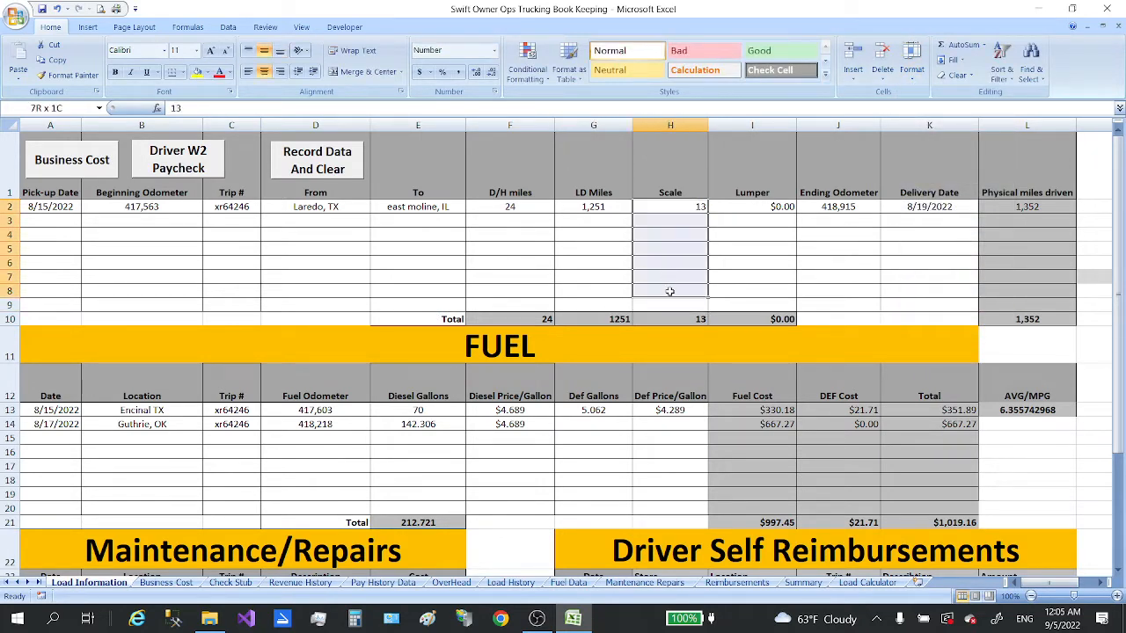
{"action": "left_click", "coordinate": [494, 50]}
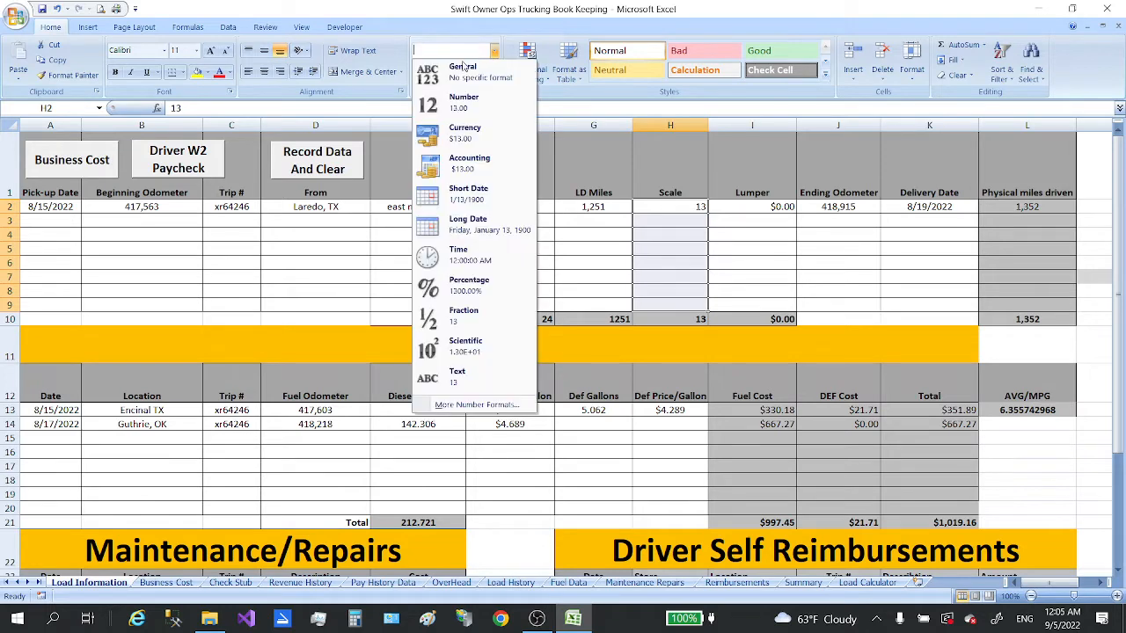
{"action": "left_click", "coordinate": [485, 133]}
{"action": "left_click", "coordinate": [771, 248]}
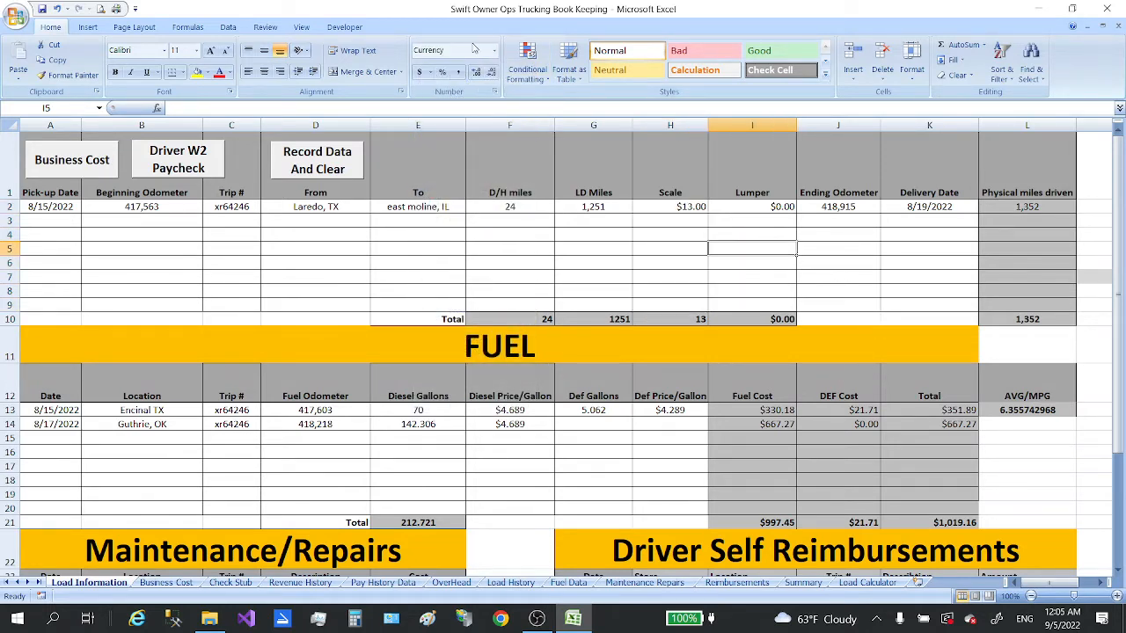
Step: Protect the Load Information sheet again without a password, keeping the default permissions
{"action": "left_click", "coordinate": [912, 59]}
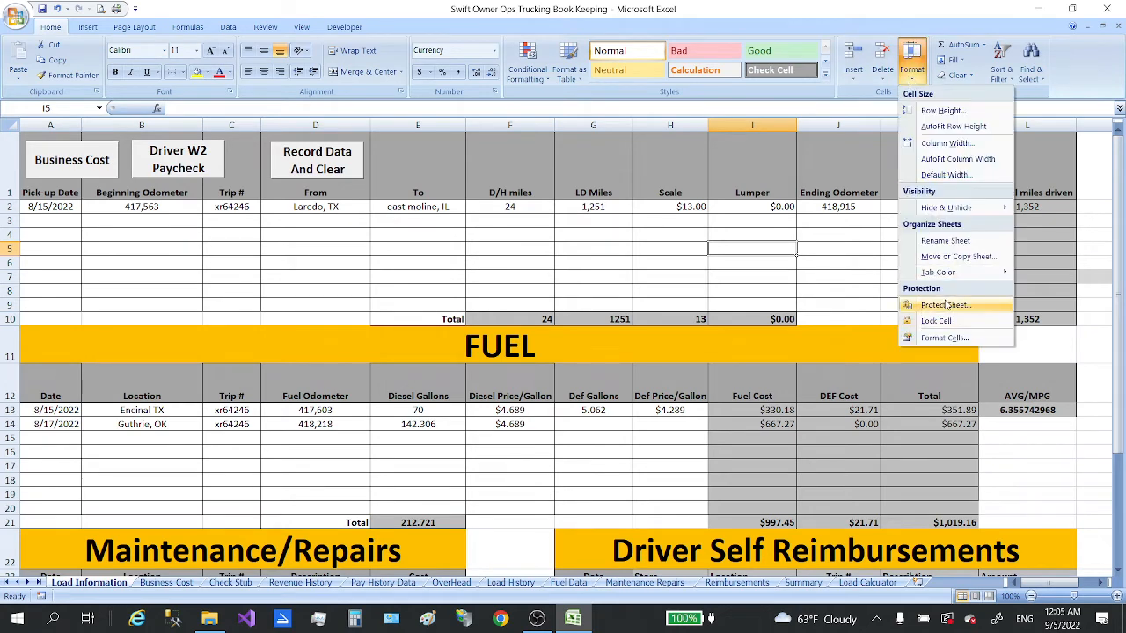
{"action": "left_click", "coordinate": [946, 304]}
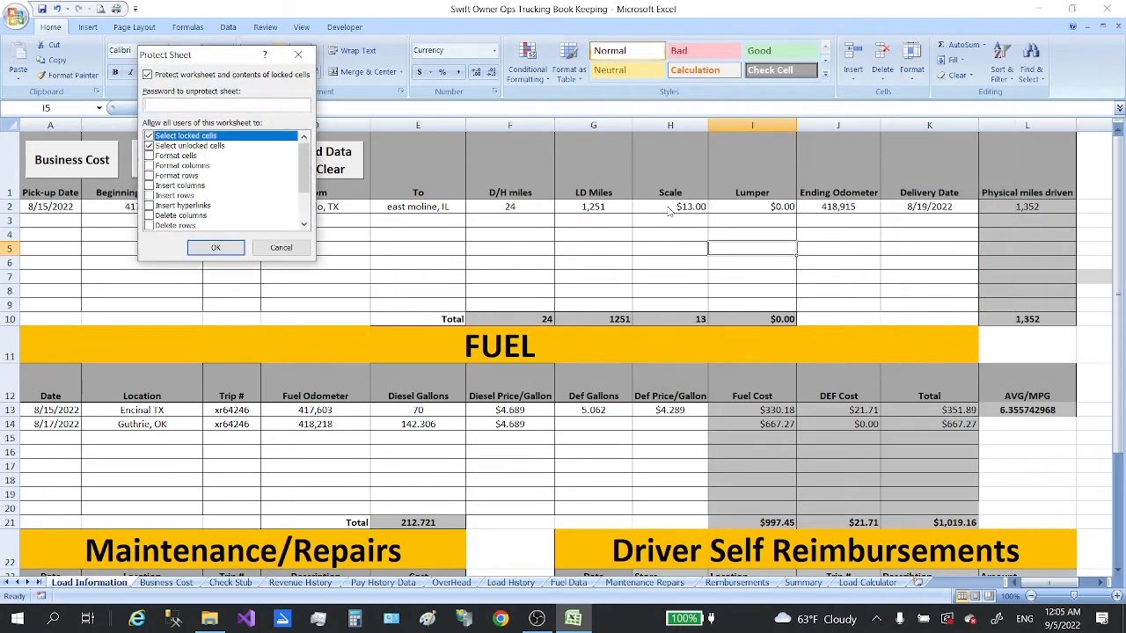
{"action": "left_click", "coordinate": [214, 248]}
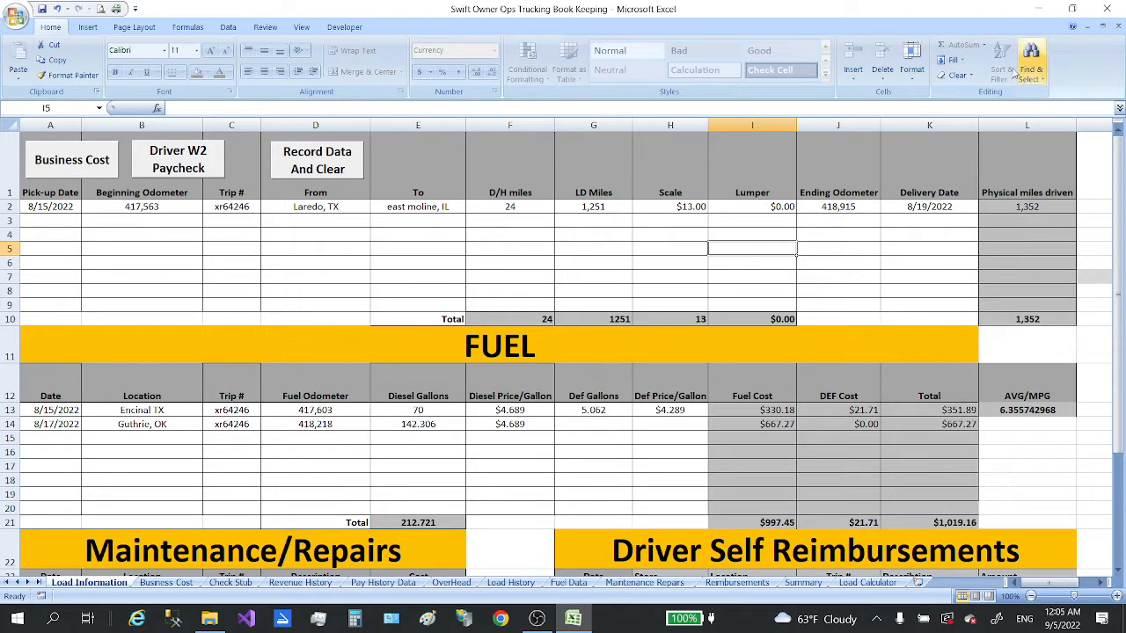
Step: Try to edit the Physical miles driven formula in cell L2 while the sheet is protected
{"action": "left_click", "coordinate": [911, 84]}
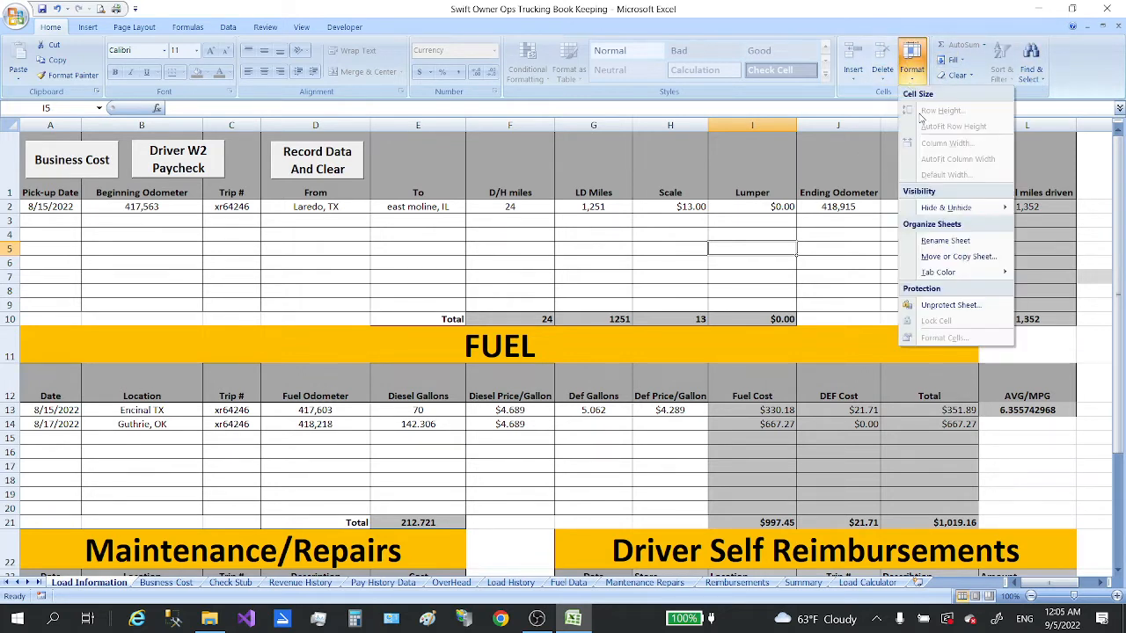
{"action": "left_click", "coordinate": [965, 305]}
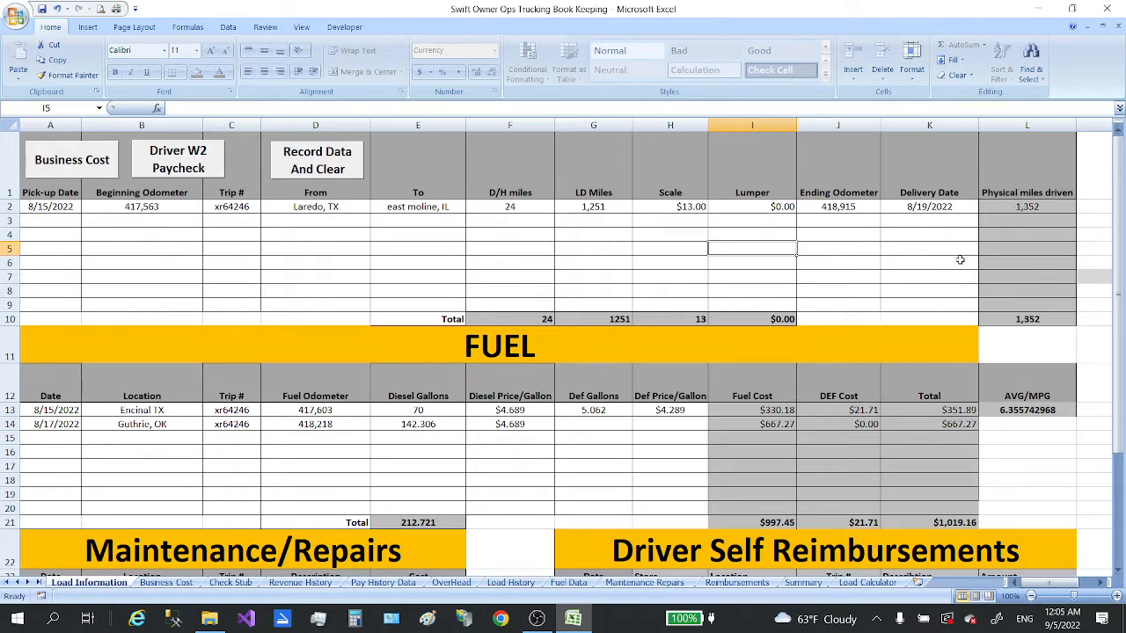
{"action": "left_click", "coordinate": [1000, 208]}
{"action": "double_click", "coordinate": [1001, 208]}
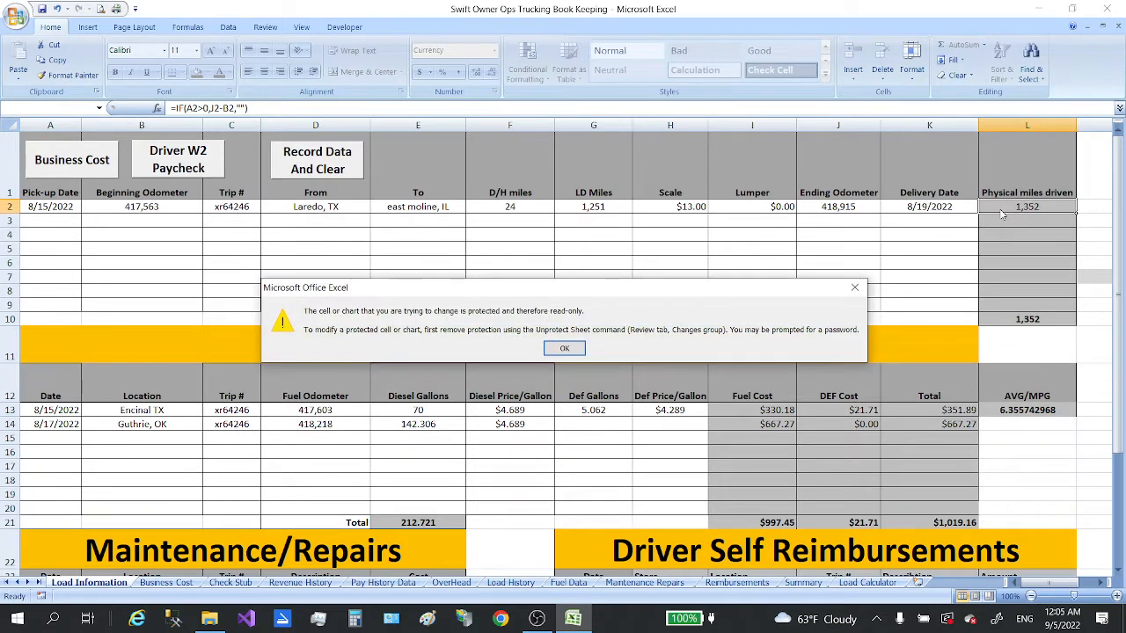
{"action": "left_click", "coordinate": [564, 348]}
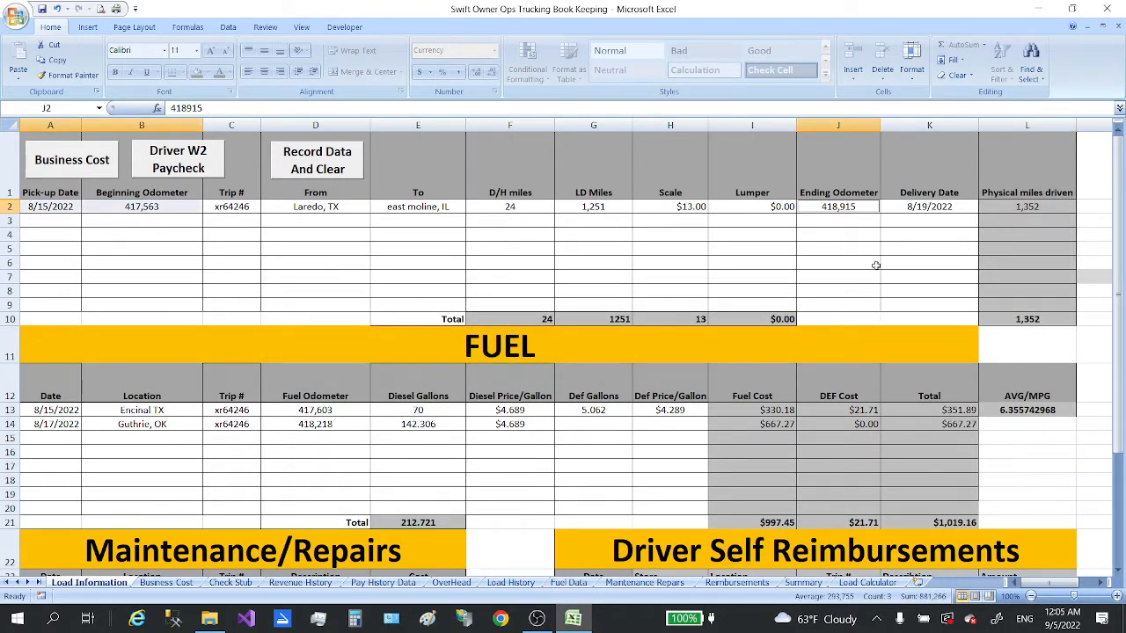
Step: Review the first load's lumper, ending odometer and delivery date, and compare its physical miles driven with the D/H and LD miles
{"action": "left_click", "coordinate": [847, 234]}
{"action": "left_click", "coordinate": [782, 206]}
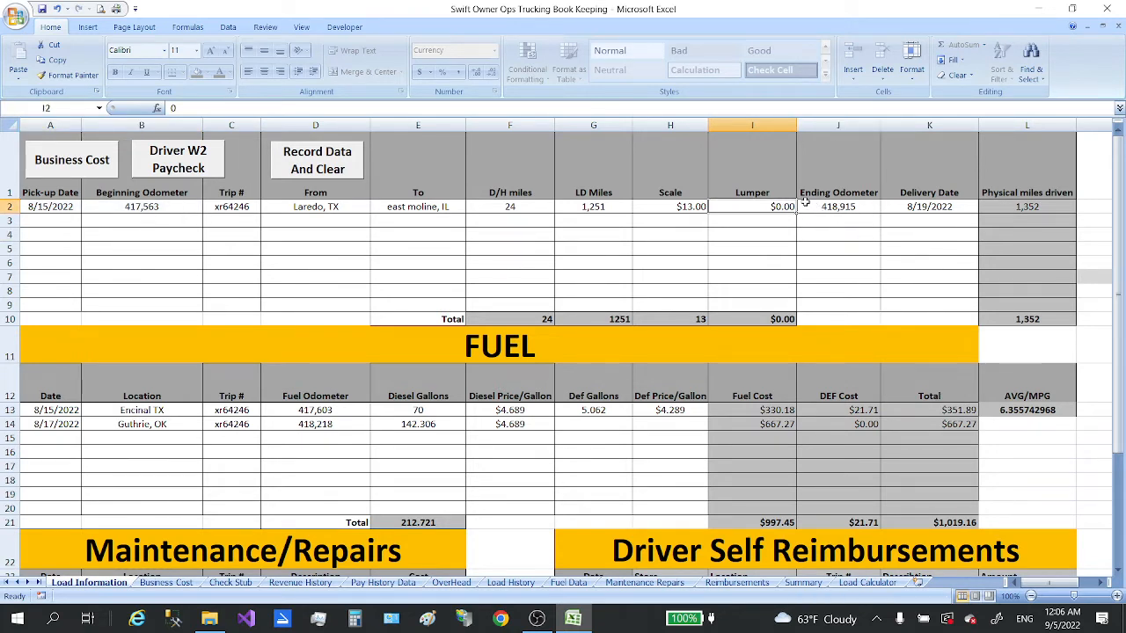
{"action": "left_click", "coordinate": [836, 206]}
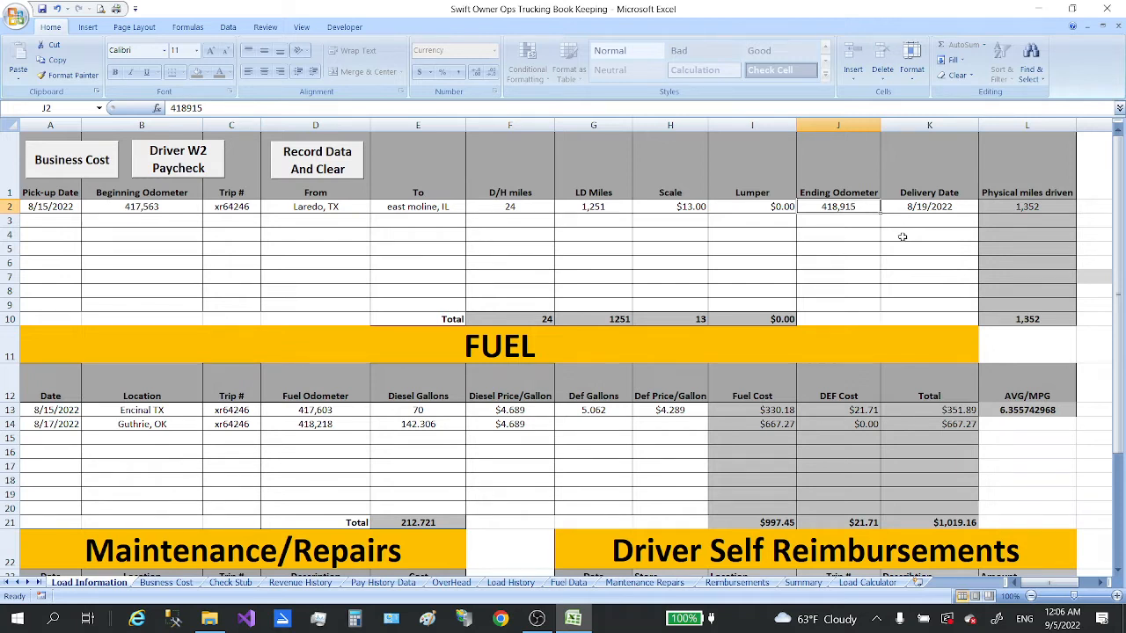
{"action": "left_click", "coordinate": [928, 206]}
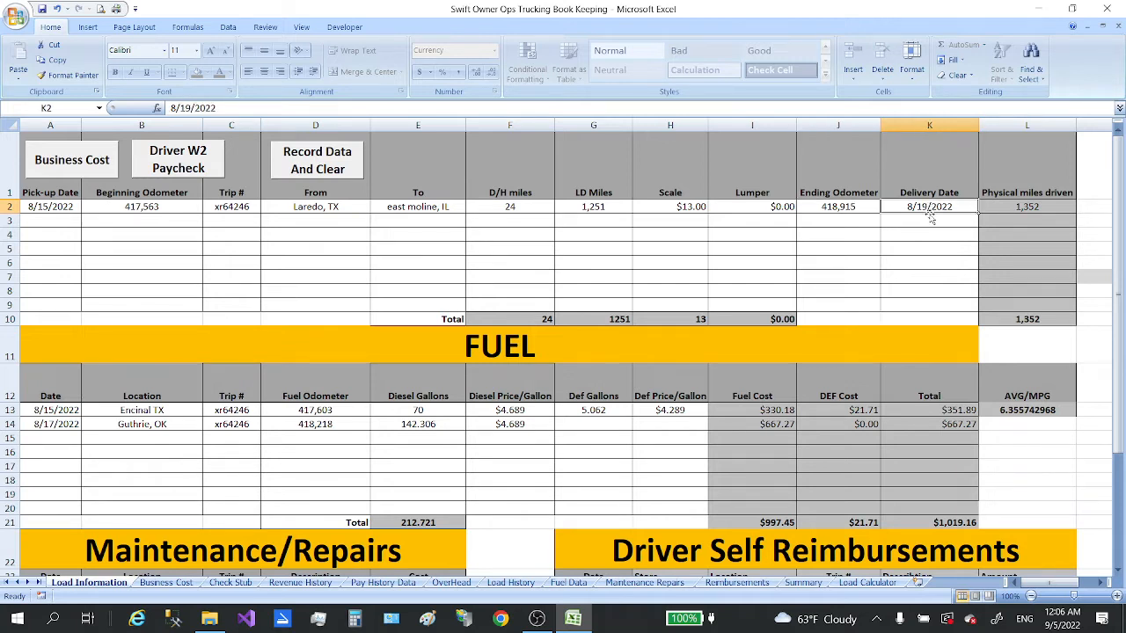
{"action": "left_click", "coordinate": [1015, 205]}
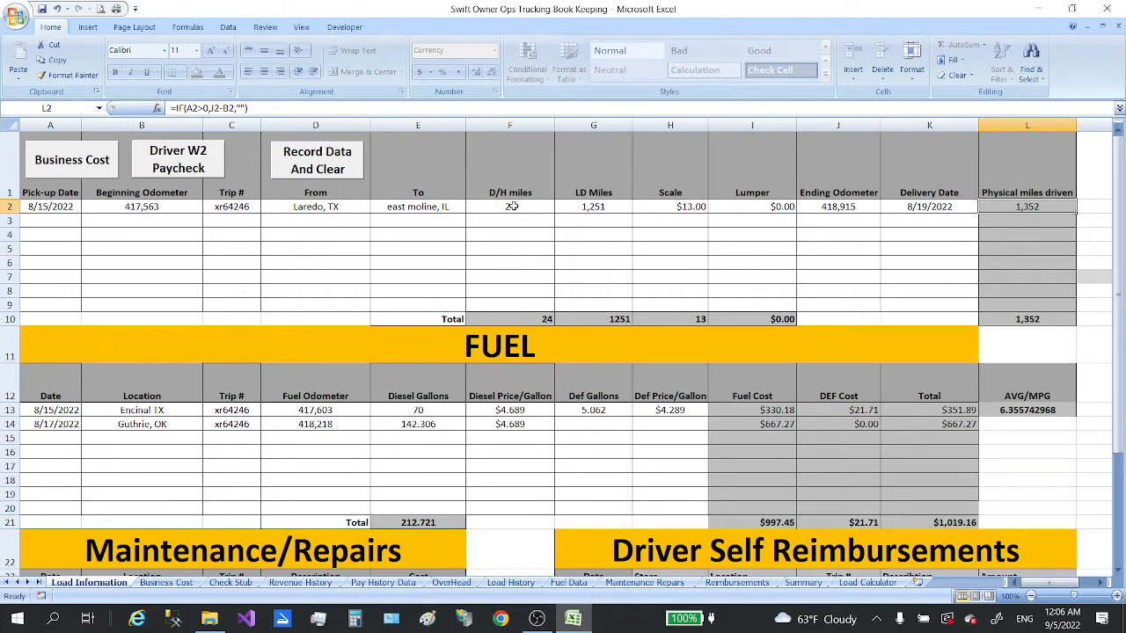
{"action": "left_click_drag", "start_coordinate": [517, 206], "coordinate": [605, 204]}
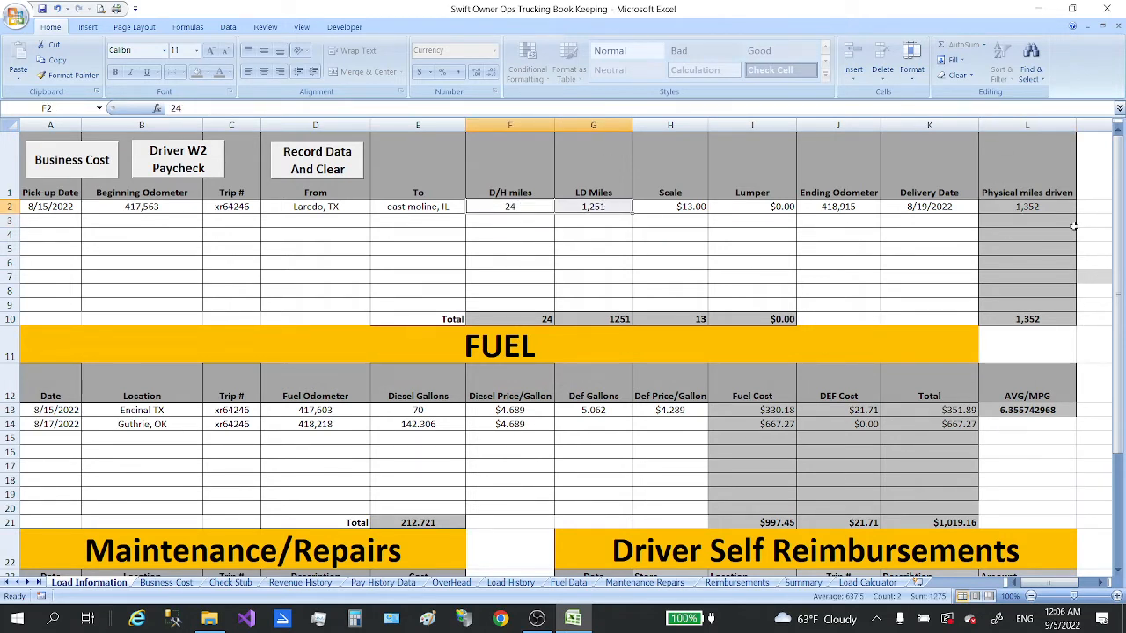
{"action": "left_click", "coordinate": [1044, 210]}
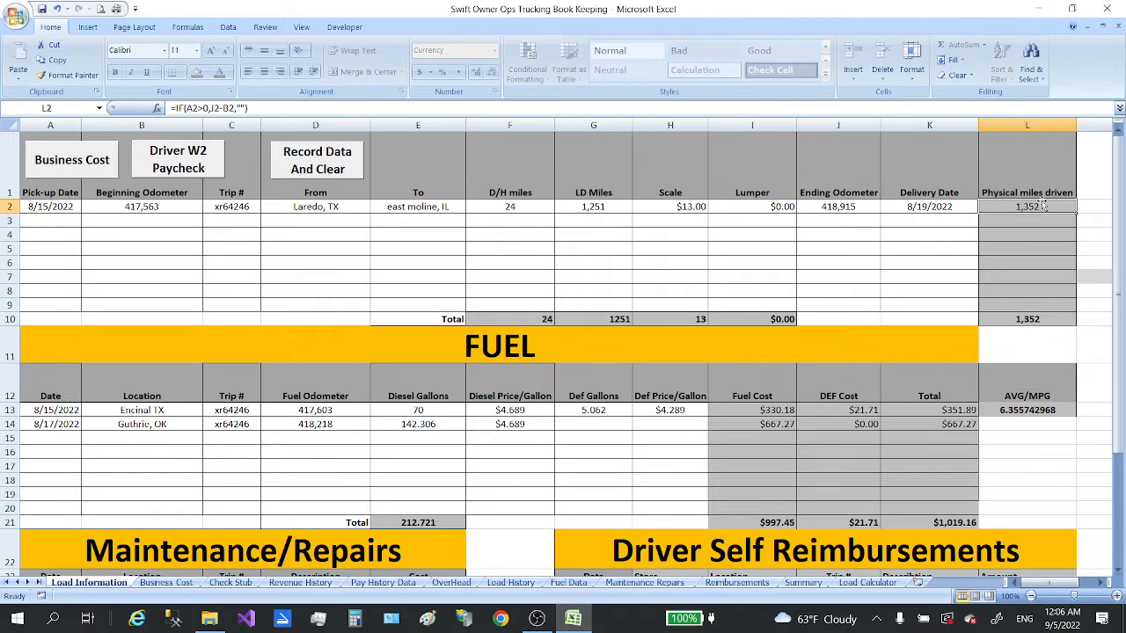
{"action": "left_click", "coordinate": [1029, 348]}
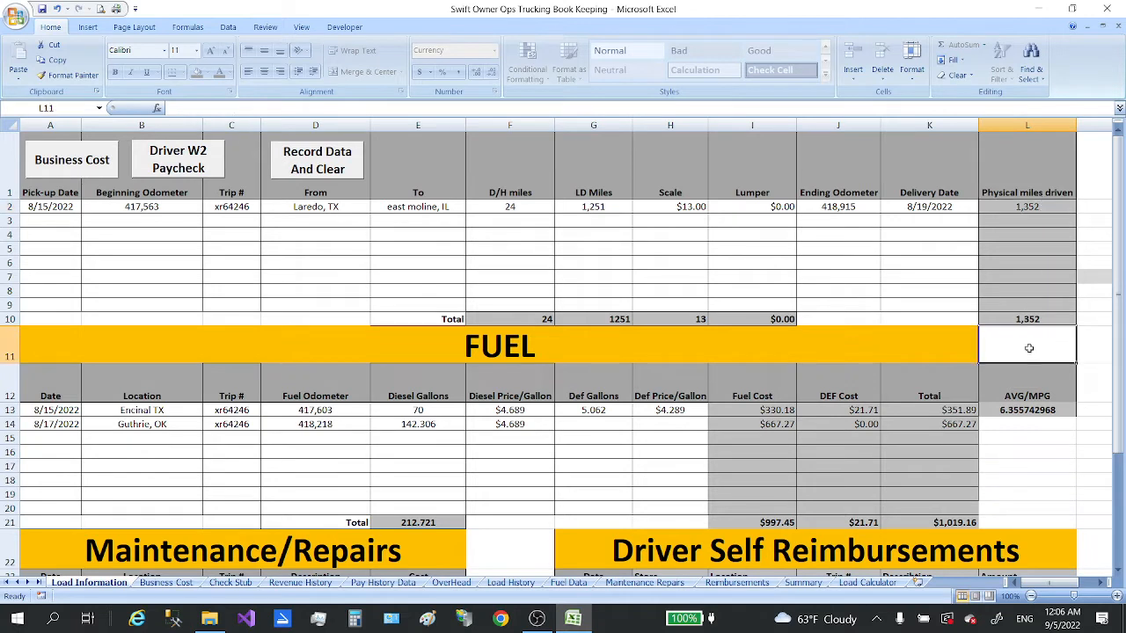
{"action": "left_click", "coordinate": [1026, 206]}
{"action": "left_click", "coordinate": [1027, 329]}
{"action": "left_click", "coordinate": [514, 313]}
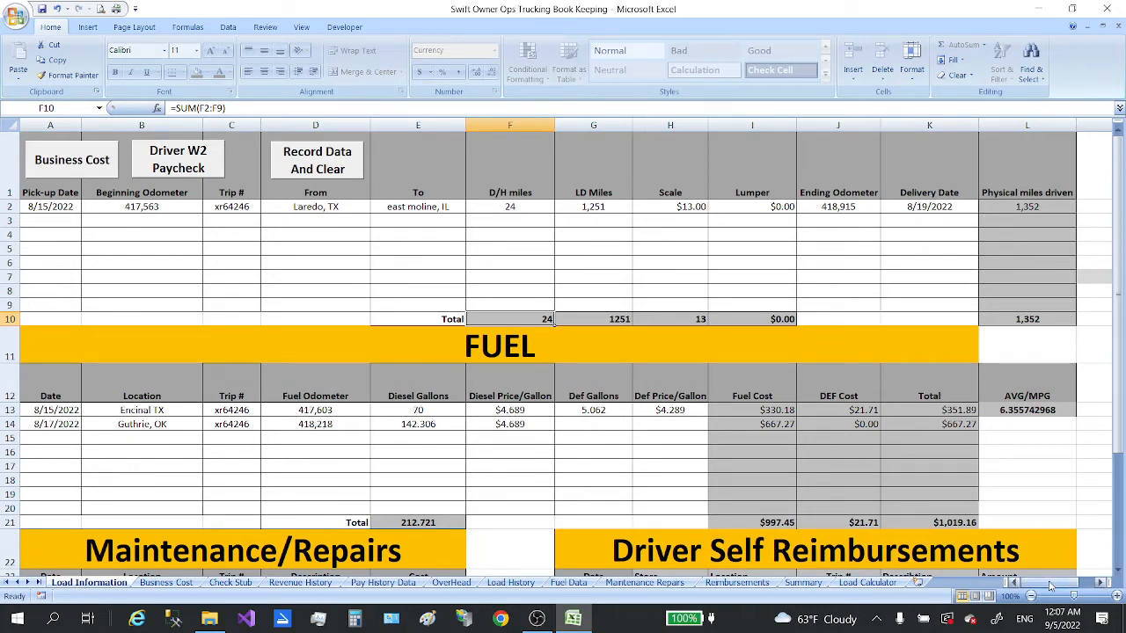
Step: Compare the trip numbers of the two fuel entries with the trip number of the first load
{"action": "left_click_drag", "start_coordinate": [1051, 583], "coordinate": [317, 326]}
{"action": "scroll", "coordinate": [238, 397], "scroll_direction": "down", "scroll_amount": 1}
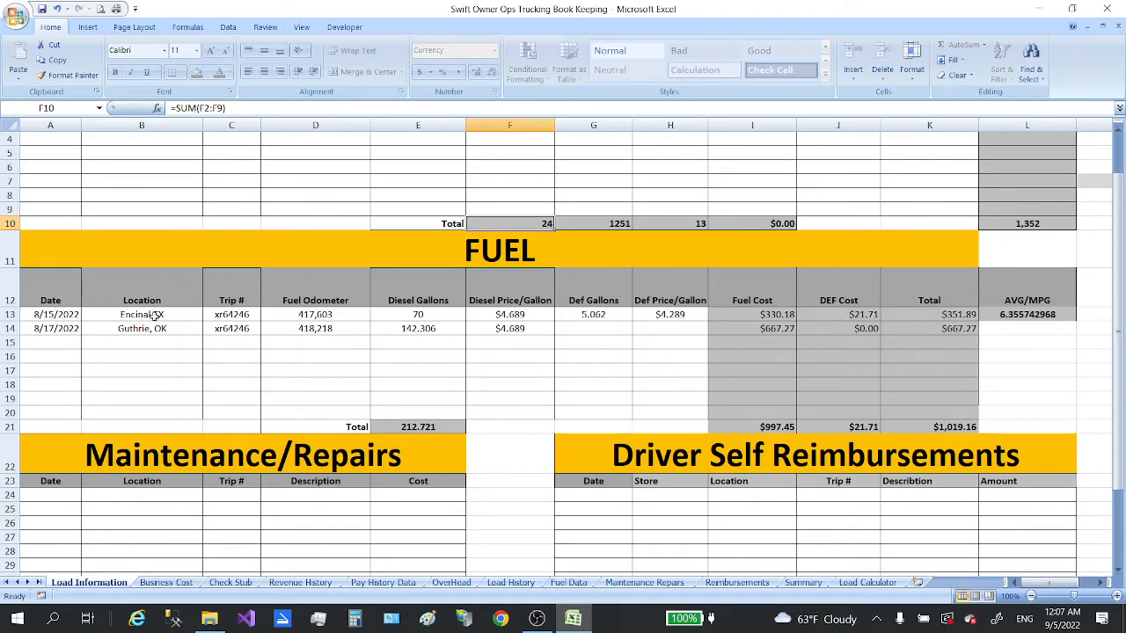
{"action": "left_click", "coordinate": [226, 318]}
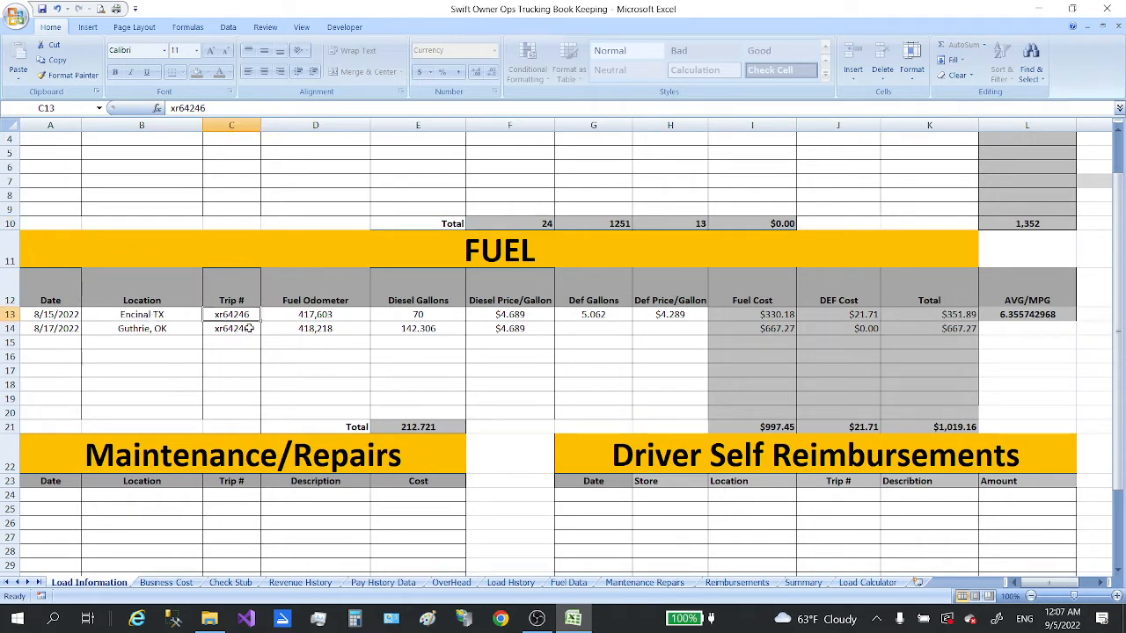
{"action": "scroll", "coordinate": [251, 348], "scroll_direction": "up", "scroll_amount": 1}
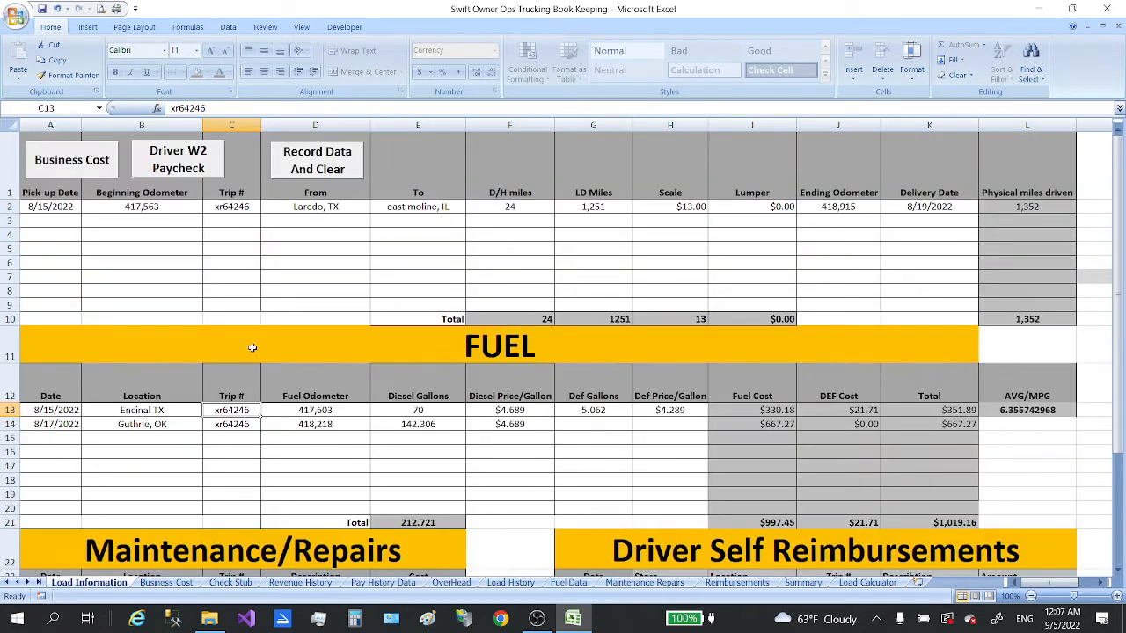
{"action": "left_click", "coordinate": [241, 208]}
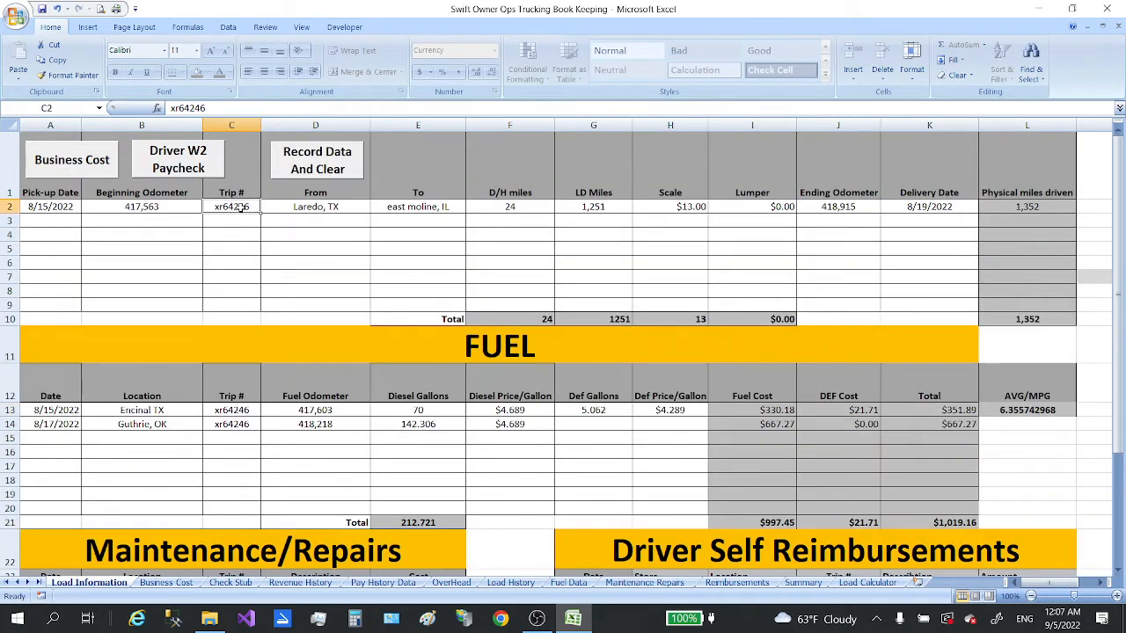
{"action": "left_click", "coordinate": [224, 427]}
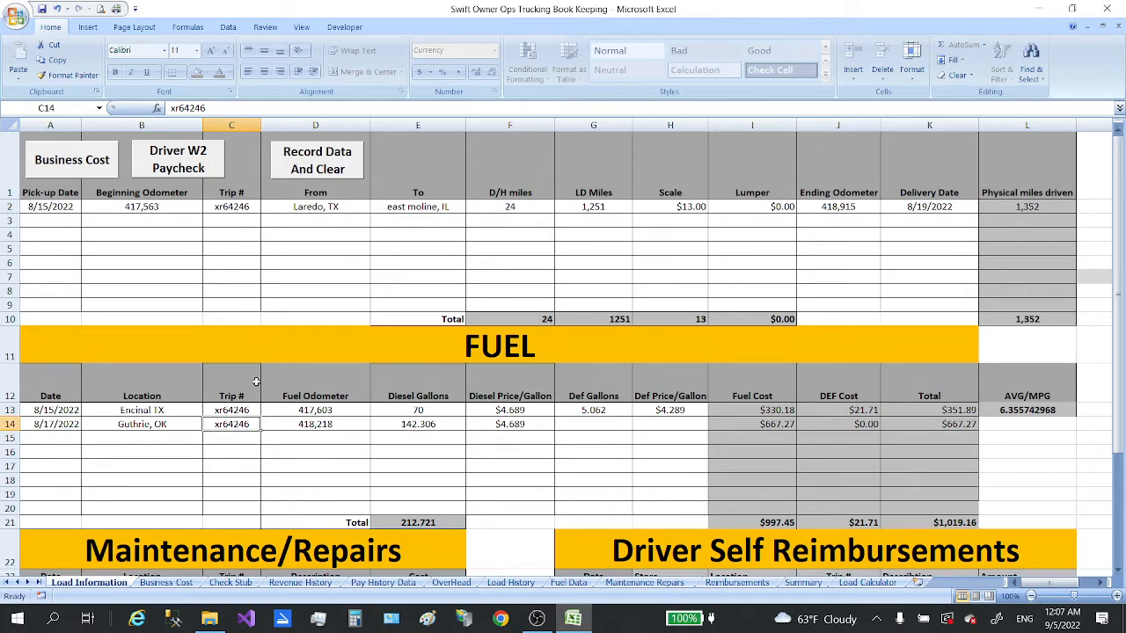
Step: Compare the fuel odometer readings of the two fuel entries with the first load's odometer readings
{"action": "scroll", "coordinate": [256, 382], "scroll_direction": "down", "scroll_amount": 3}
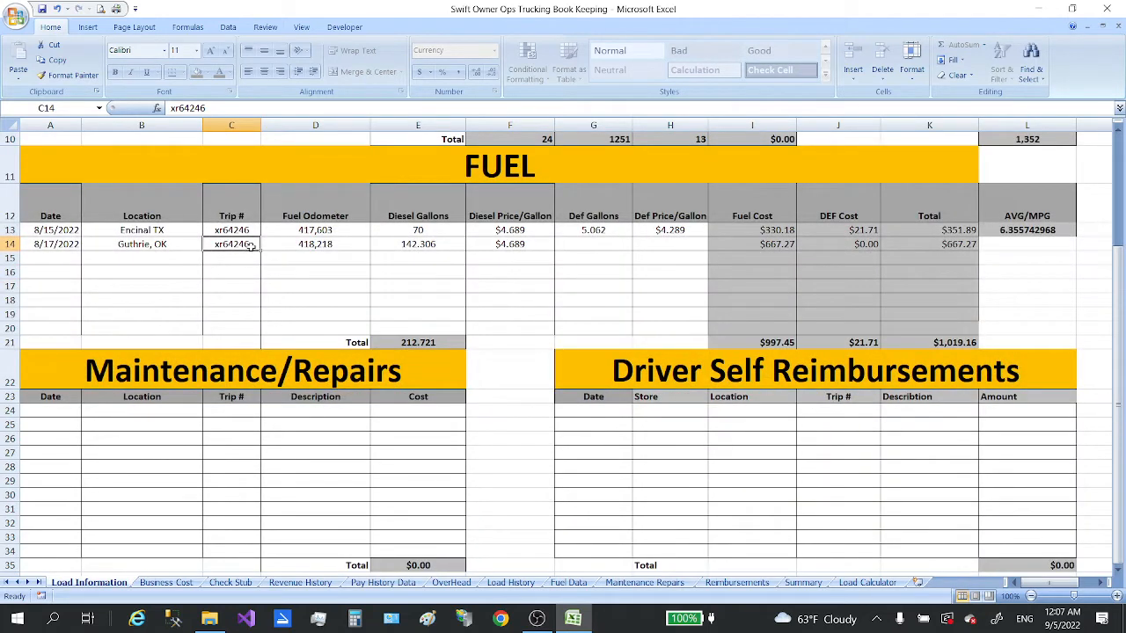
{"action": "left_click", "coordinate": [329, 230]}
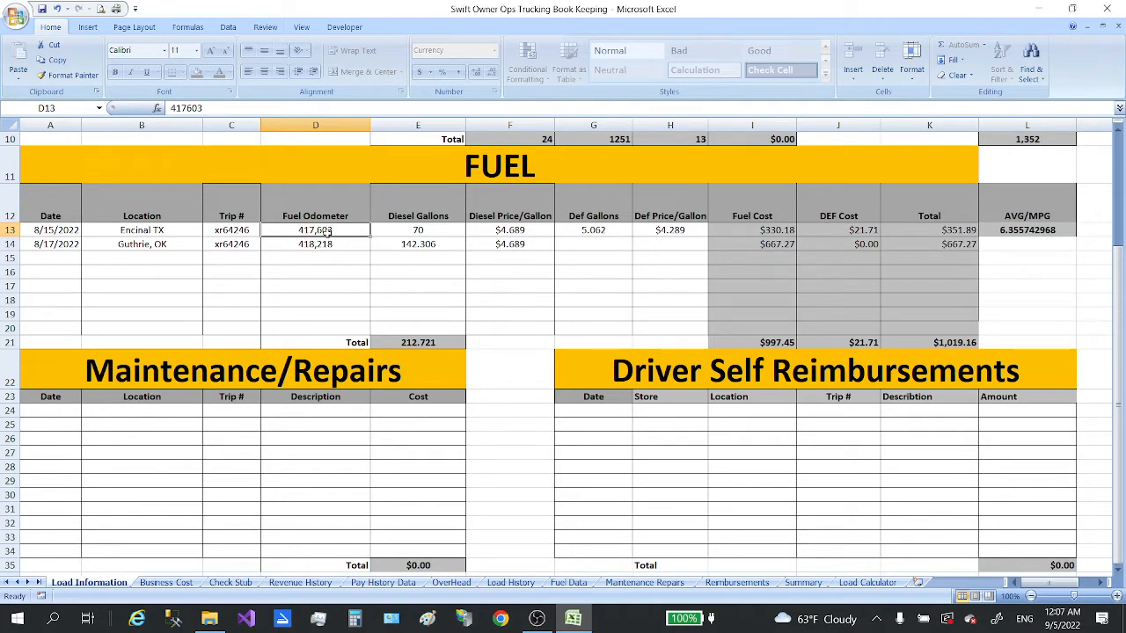
{"action": "scroll", "coordinate": [303, 255], "scroll_direction": "up", "scroll_amount": 3}
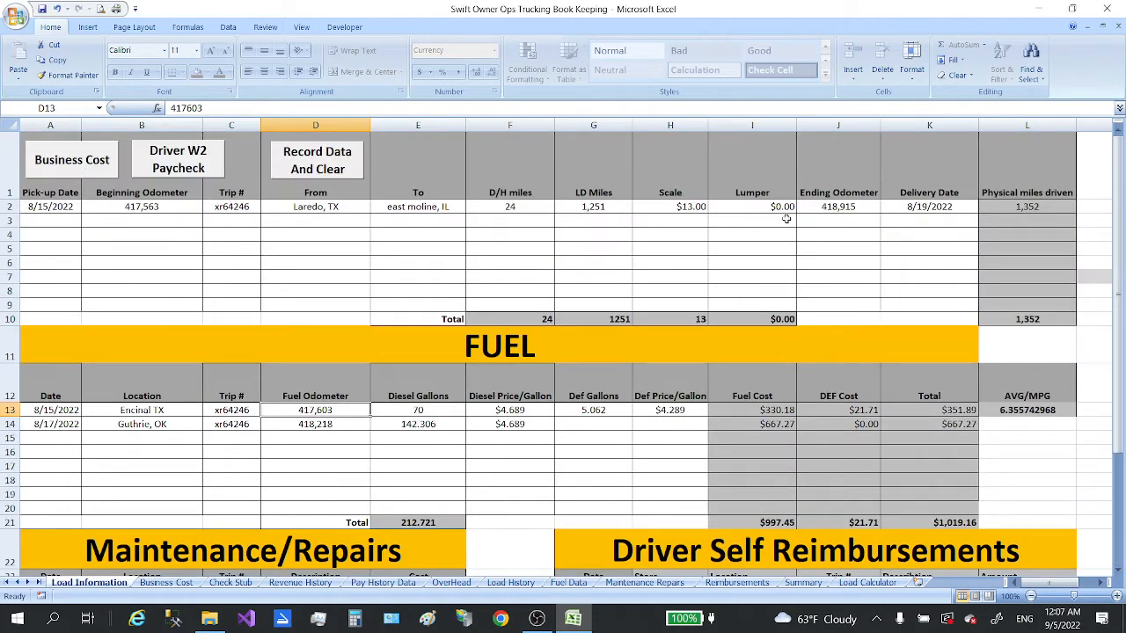
{"action": "scroll", "coordinate": [294, 421], "scroll_direction": "down", "scroll_amount": 3}
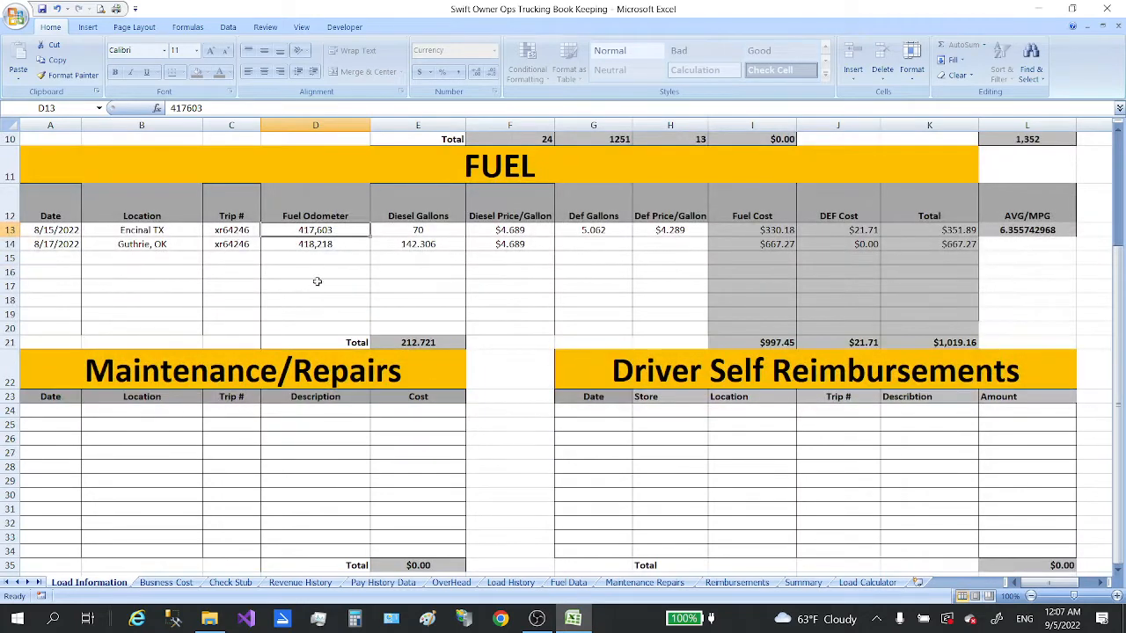
{"action": "left_click", "coordinate": [341, 242]}
{"action": "left_click", "coordinate": [339, 230]}
Step: Review the first fuel entry's diesel gallons and price, and compare the stored gallons value in E13 with its displayed value
{"action": "left_click", "coordinate": [438, 230]}
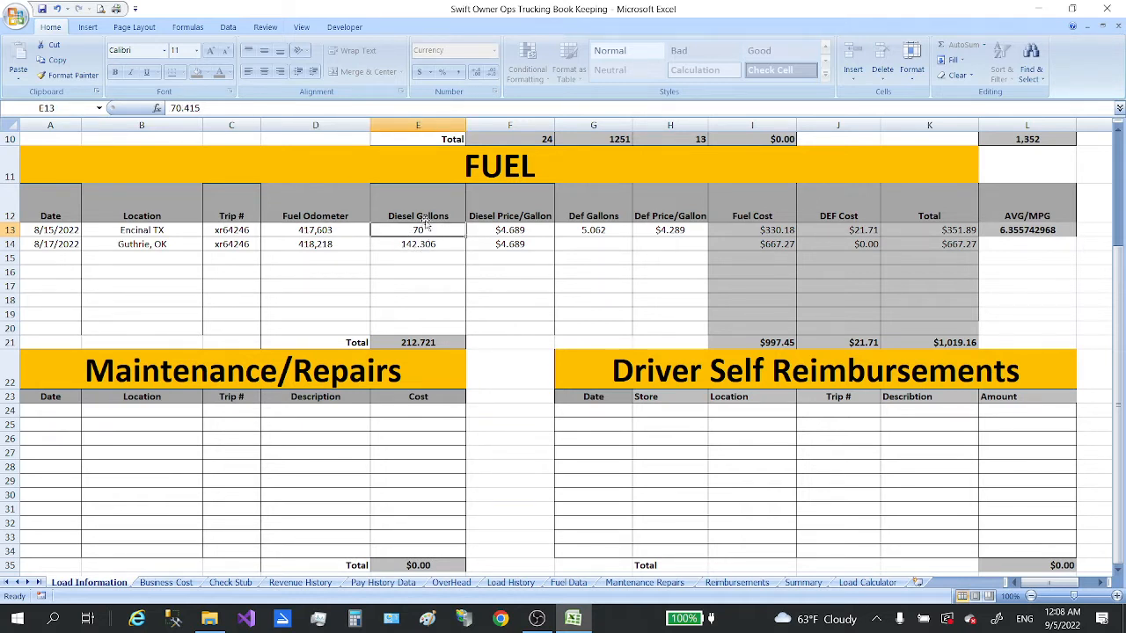
{"action": "left_click", "coordinate": [512, 230]}
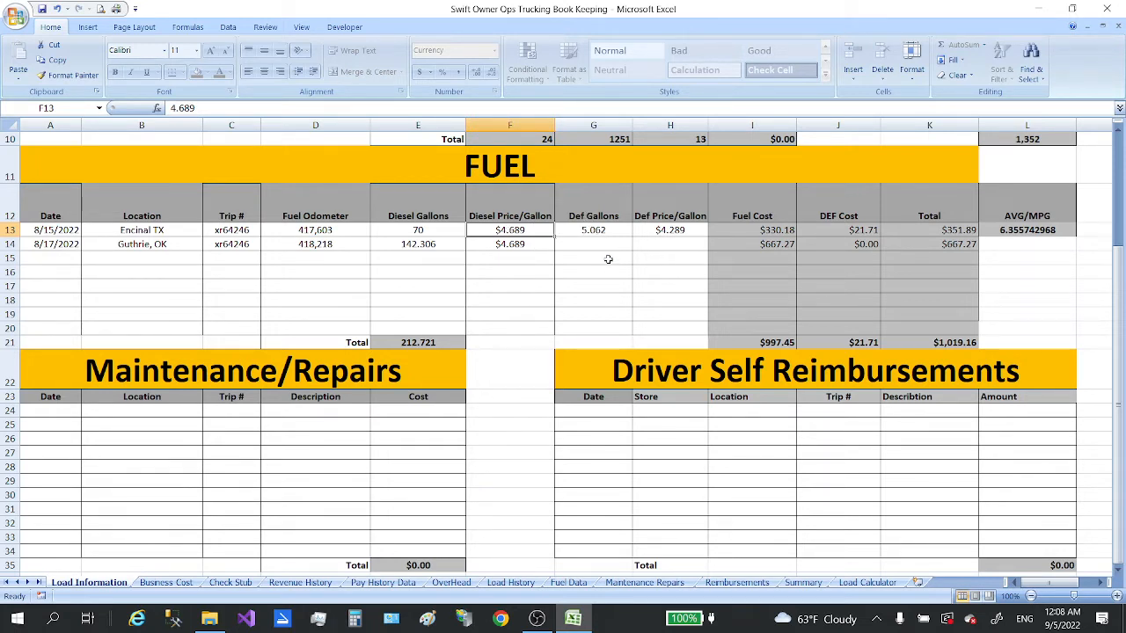
{"action": "left_click", "coordinate": [439, 230]}
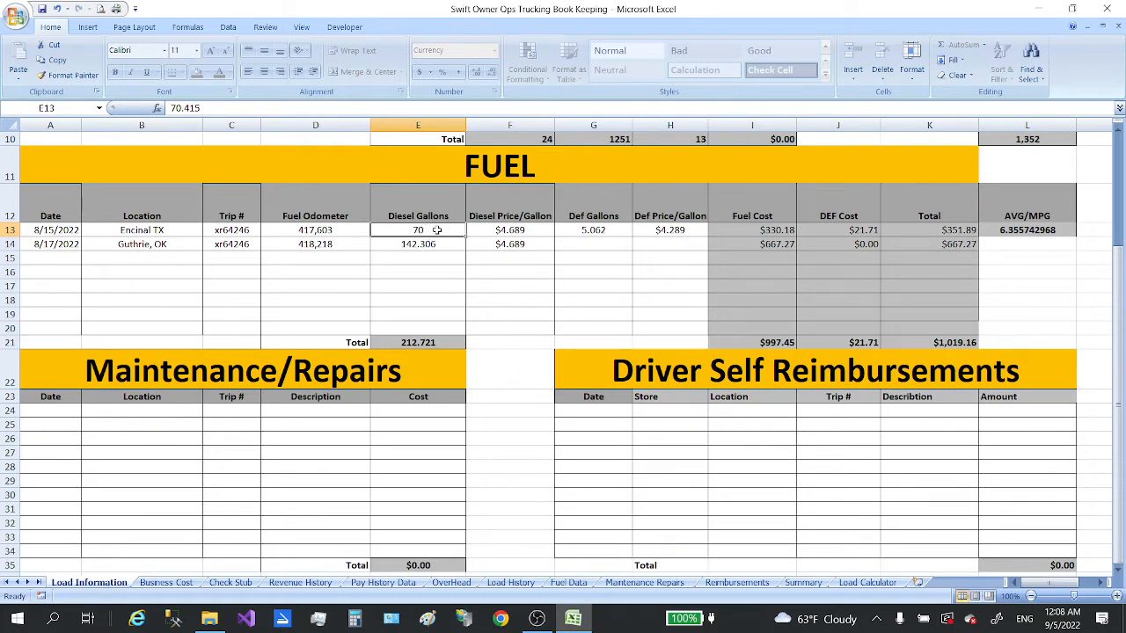
{"action": "double_click", "coordinate": [436, 230]}
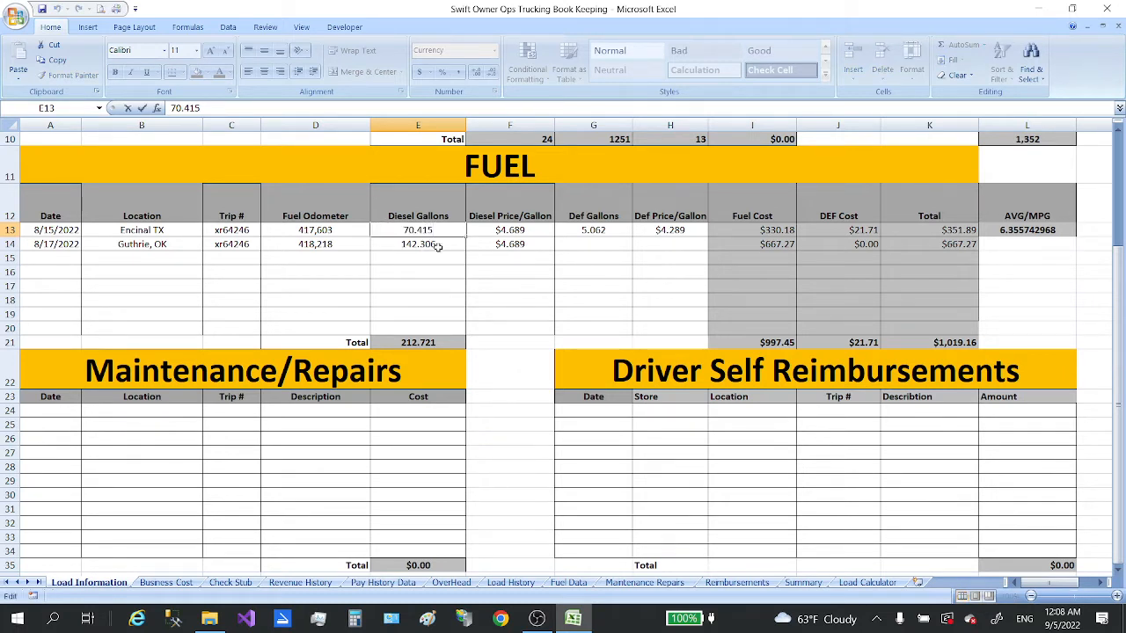
{"action": "left_click", "coordinate": [431, 258]}
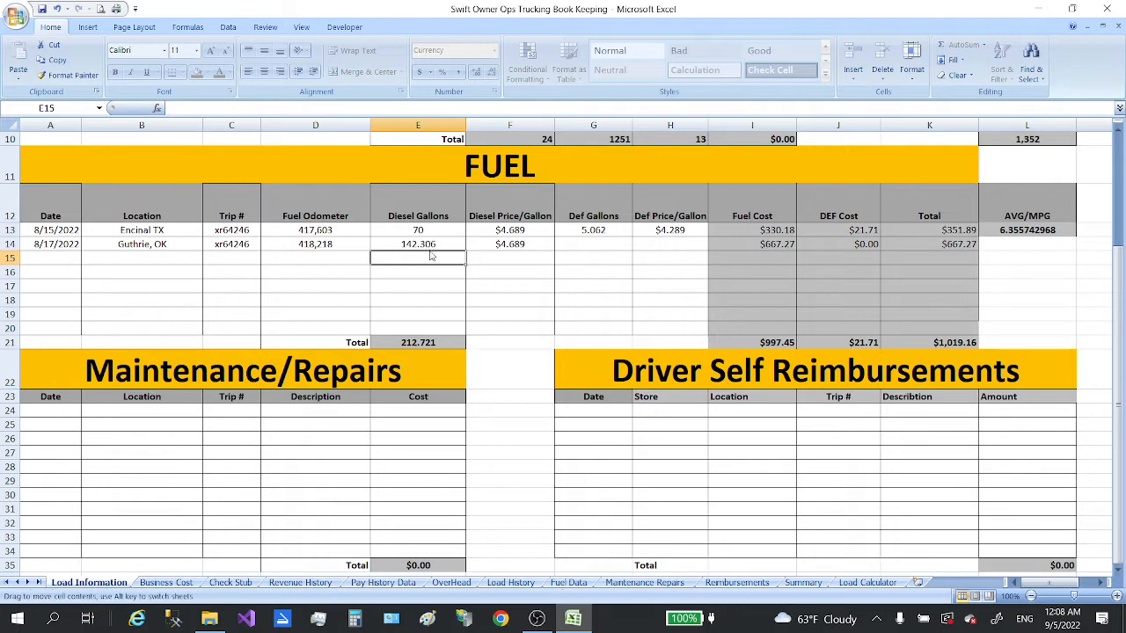
{"action": "double_click", "coordinate": [433, 230]}
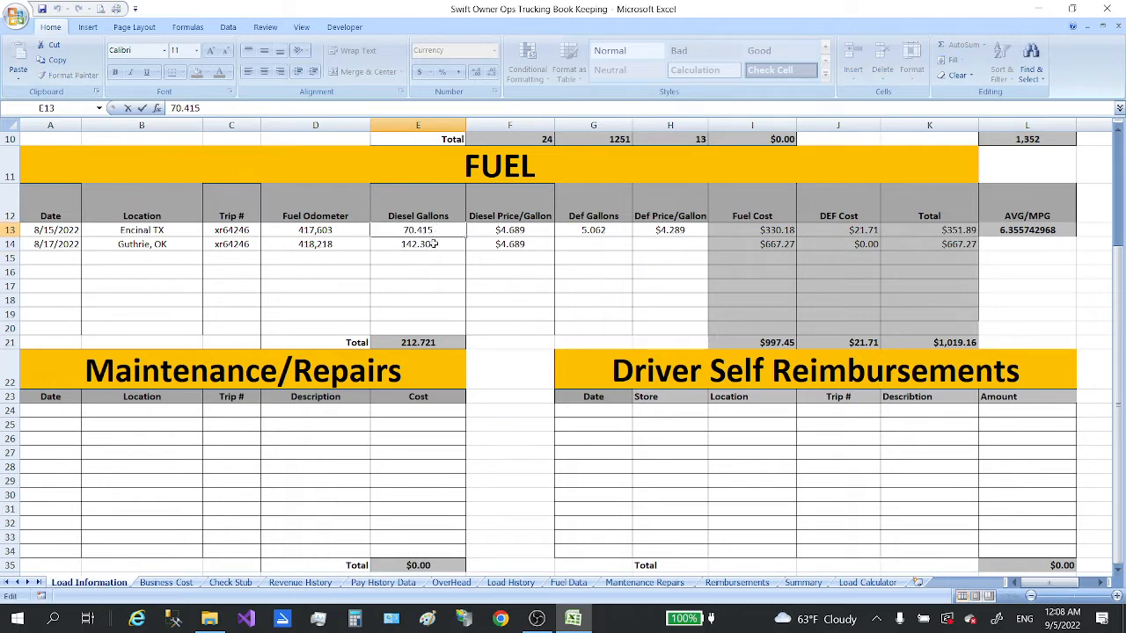
{"action": "double_click", "coordinate": [434, 250]}
{"action": "double_click", "coordinate": [432, 243]}
{"action": "left_click", "coordinate": [437, 229]}
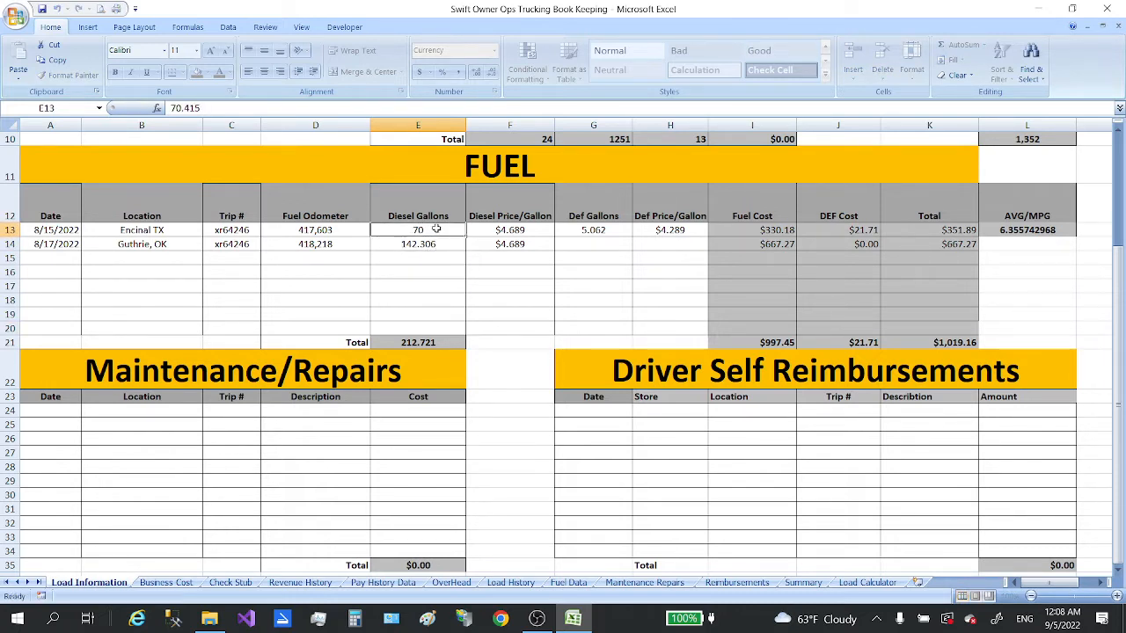
{"action": "double_click", "coordinate": [435, 230]}
{"action": "left_click", "coordinate": [429, 270]}
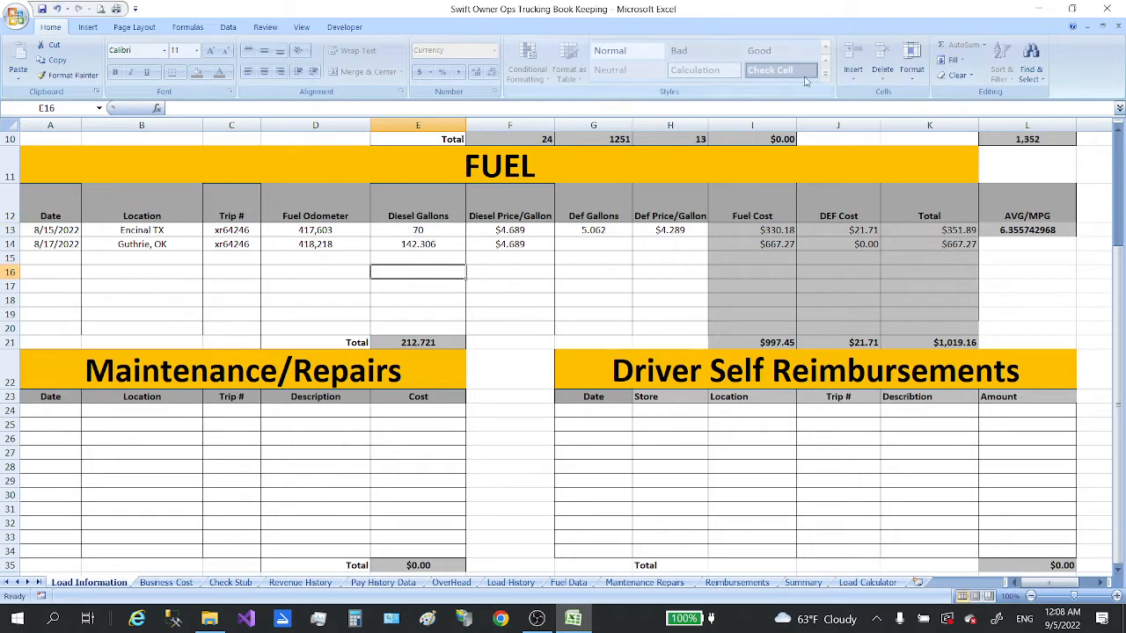
Step: Check which cell formatting options are available on the protected sheet, and review the first fuel entry's DEF price per gallon
{"action": "left_click", "coordinate": [911, 74]}
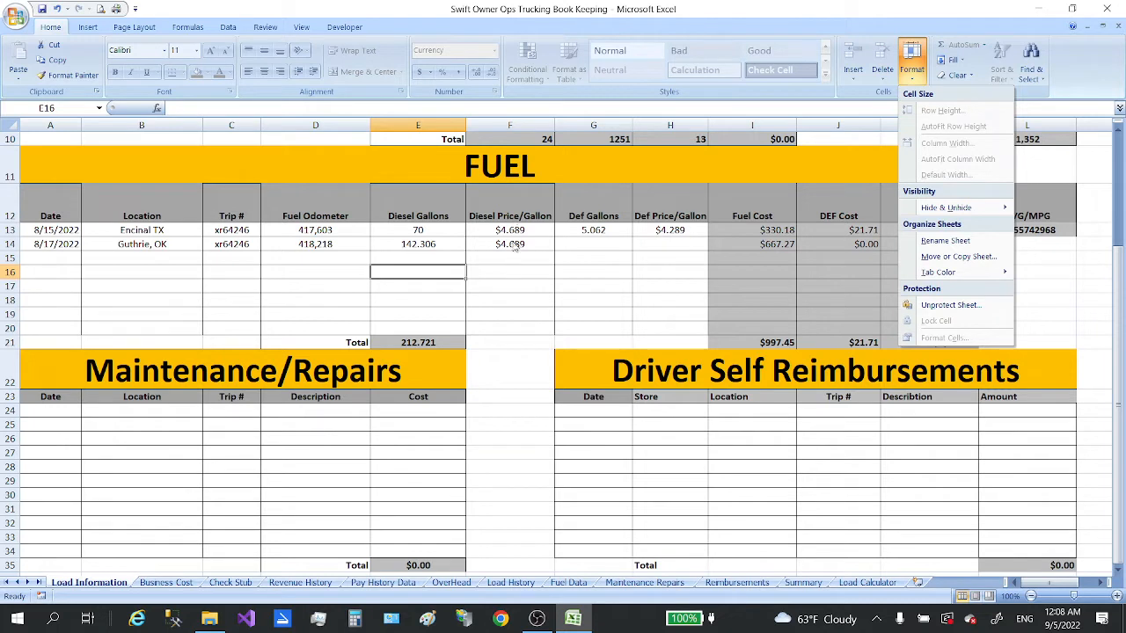
{"action": "left_click", "coordinate": [411, 234]}
{"action": "left_click", "coordinate": [413, 231]}
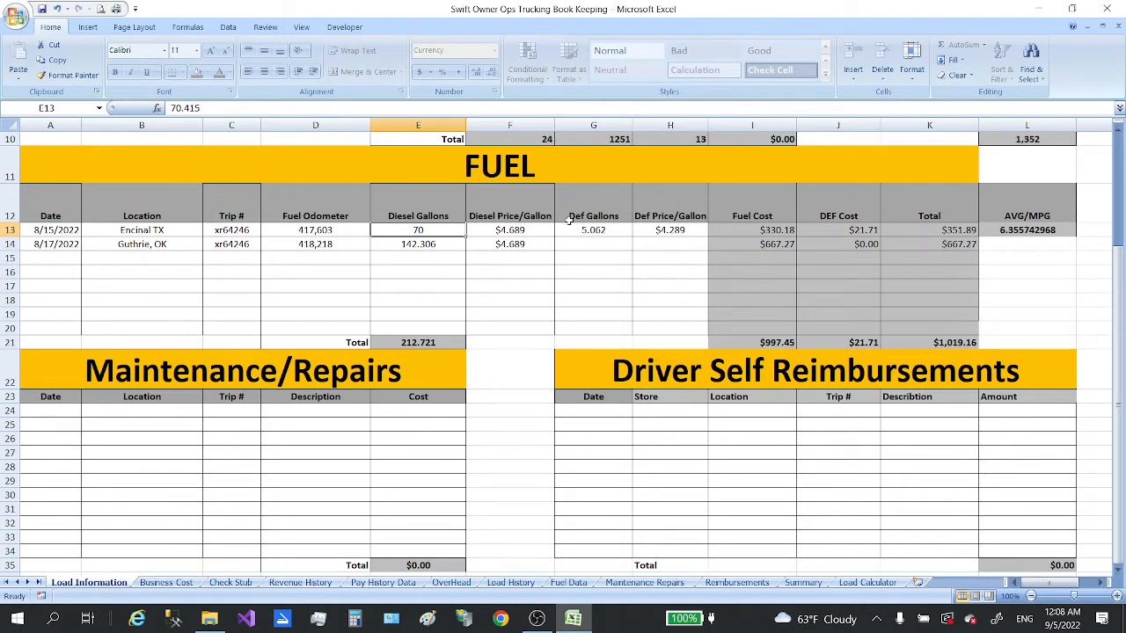
{"action": "left_click", "coordinate": [679, 230]}
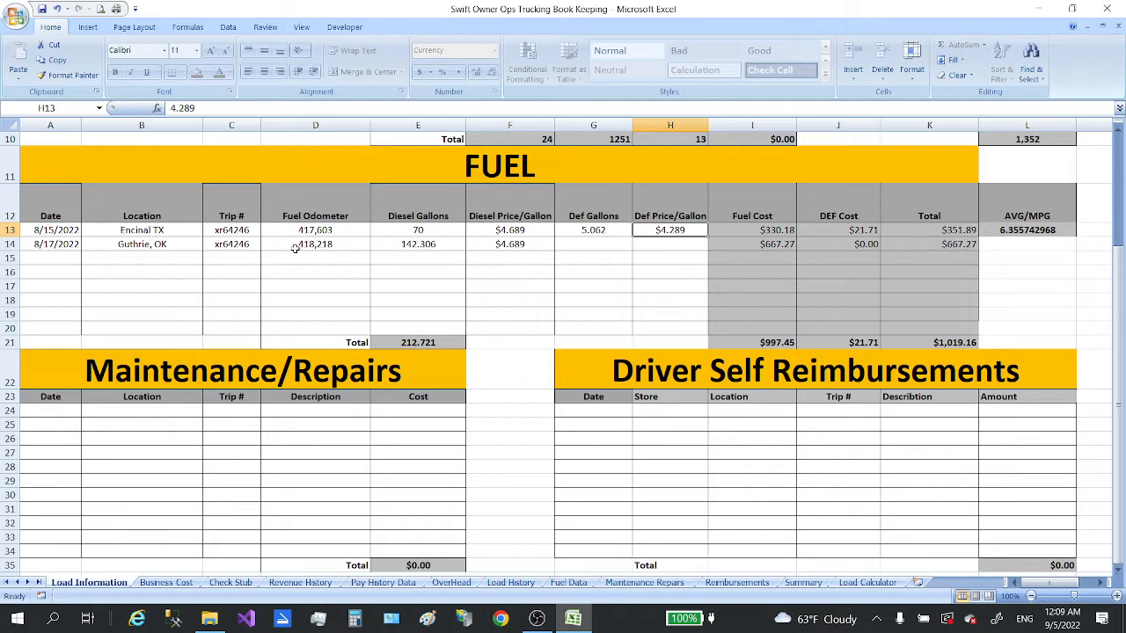
Step: Unprotect the Load Information sheet with the first fuel entry's Diesel Gallons cell E13 selected
{"action": "left_click", "coordinate": [420, 290]}
{"action": "left_click", "coordinate": [438, 232]}
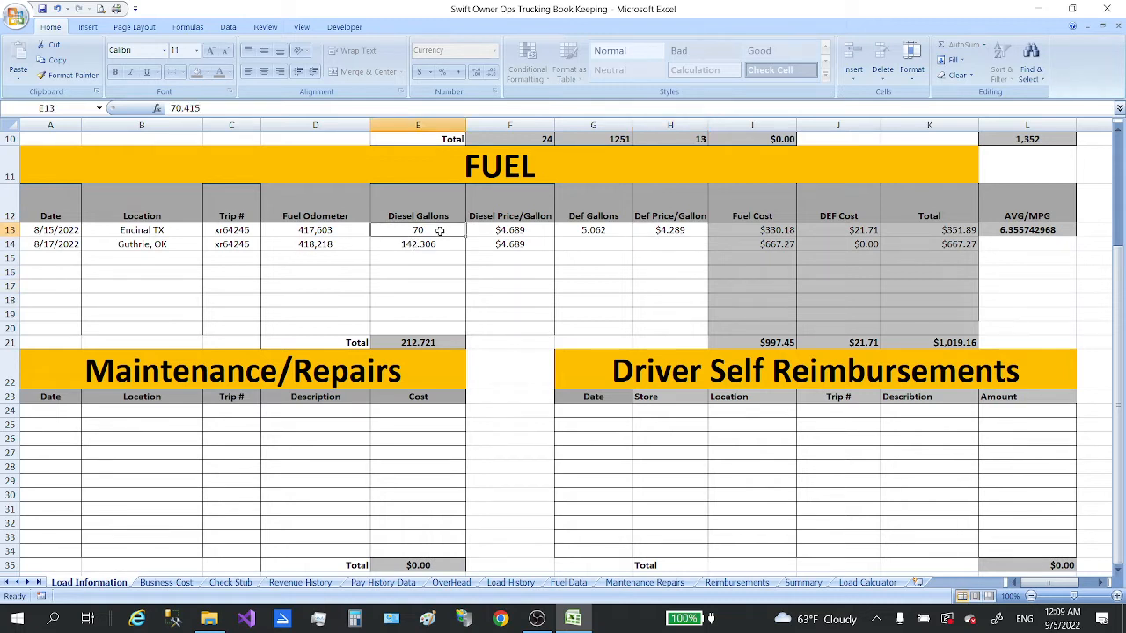
{"action": "left_click", "coordinate": [910, 70]}
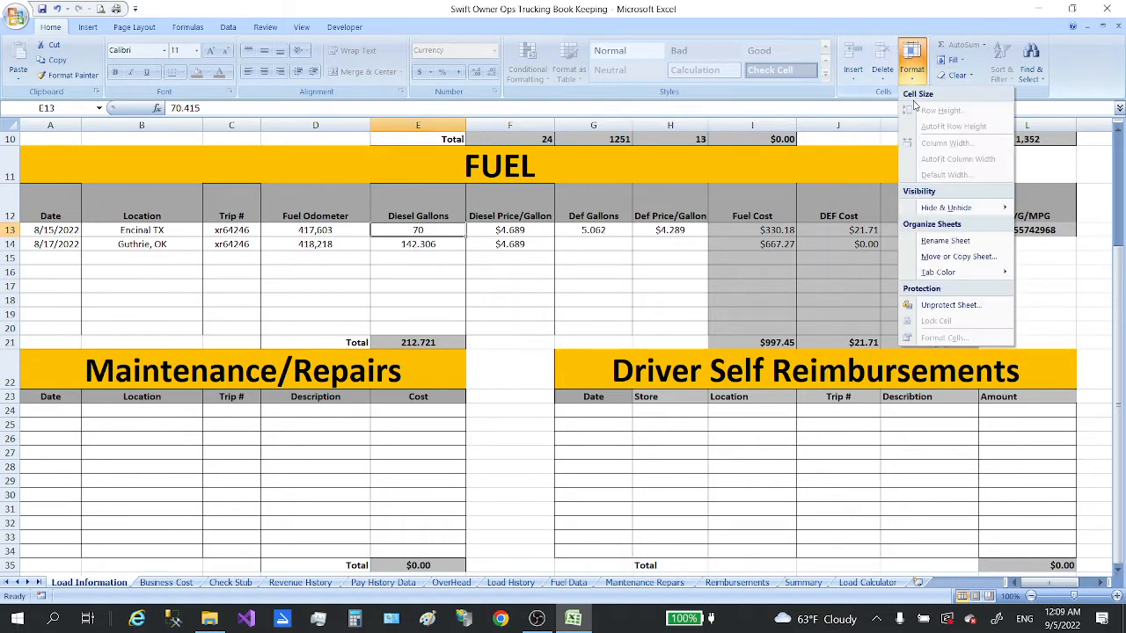
{"action": "left_click", "coordinate": [948, 304]}
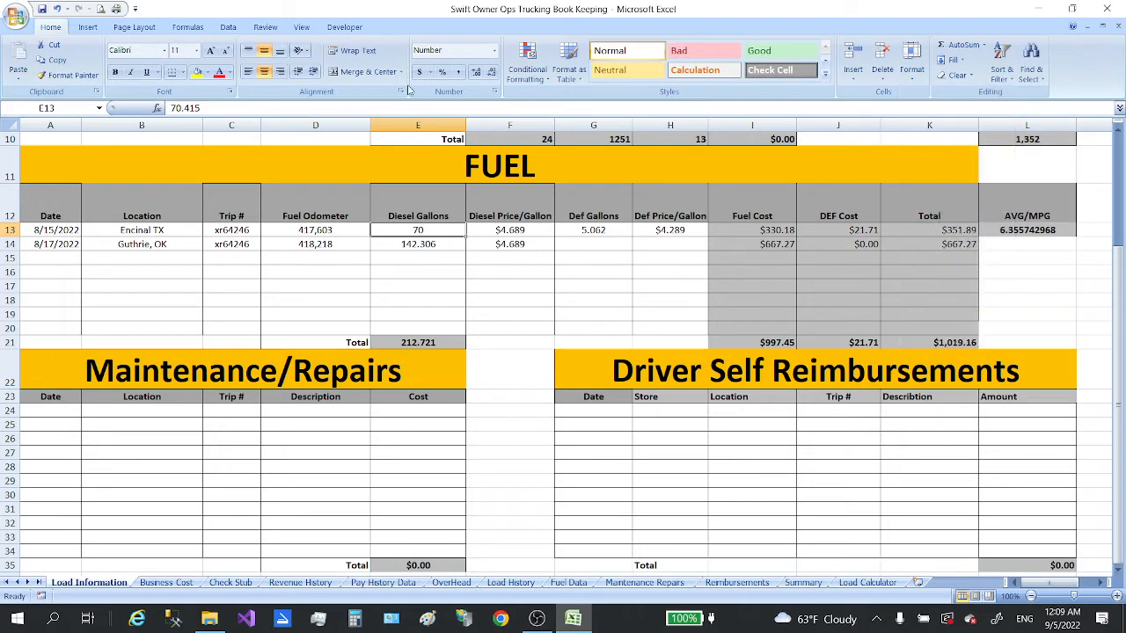
Step: Set the number format of Diesel Gallons cell E13 to General, and check the format of the empty cells below it
{"action": "left_click", "coordinate": [423, 243]}
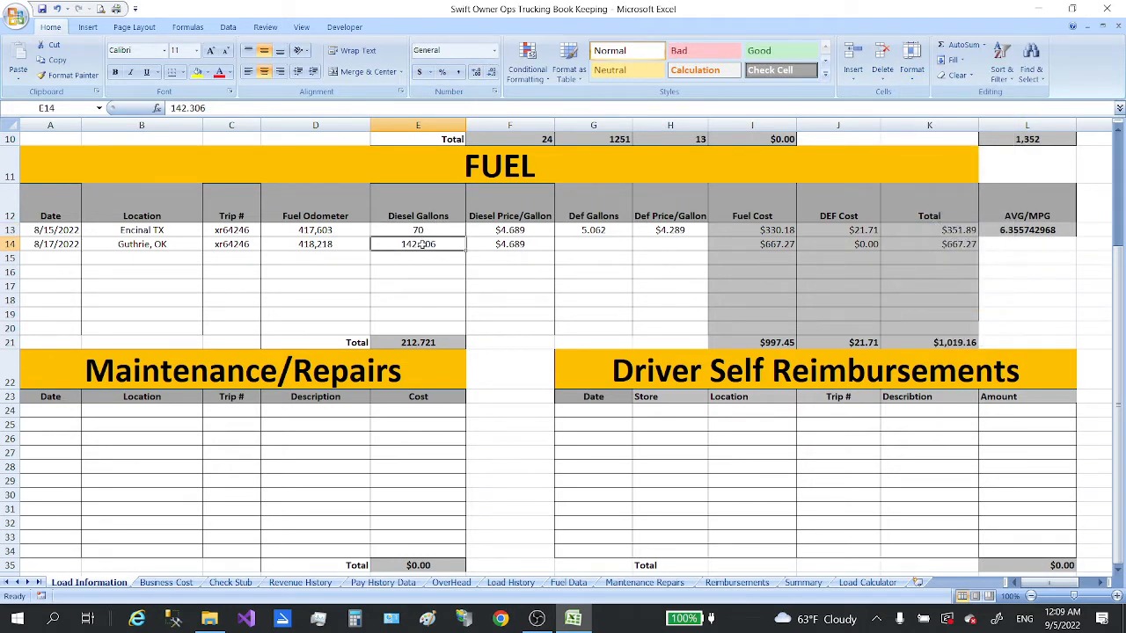
{"action": "left_click", "coordinate": [422, 228]}
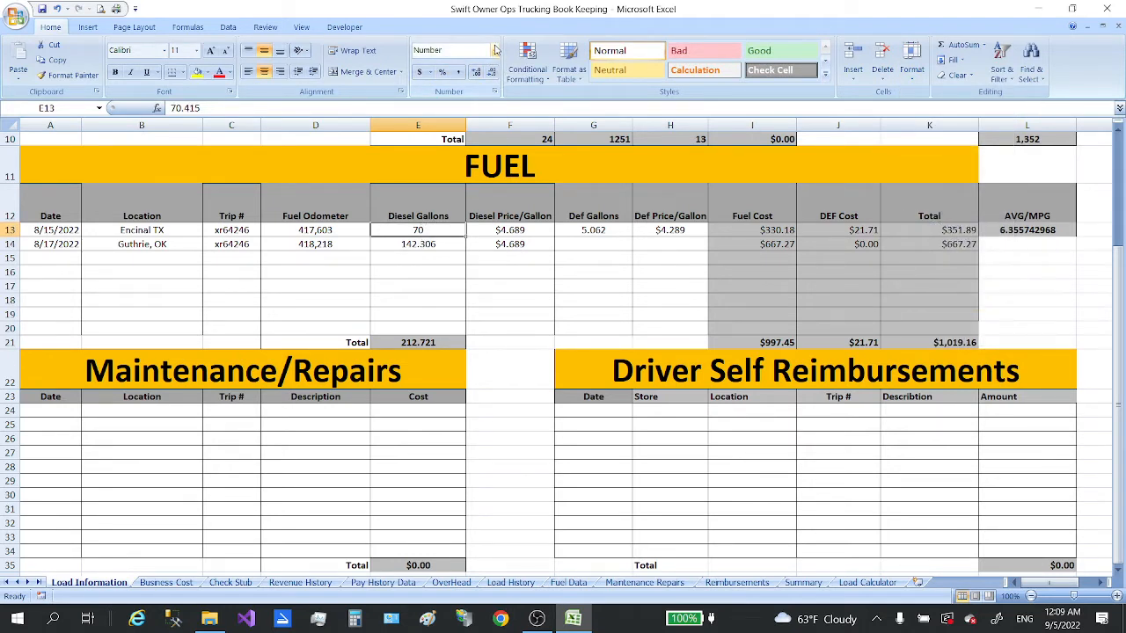
{"action": "left_click", "coordinate": [494, 50]}
{"action": "left_click", "coordinate": [482, 71]}
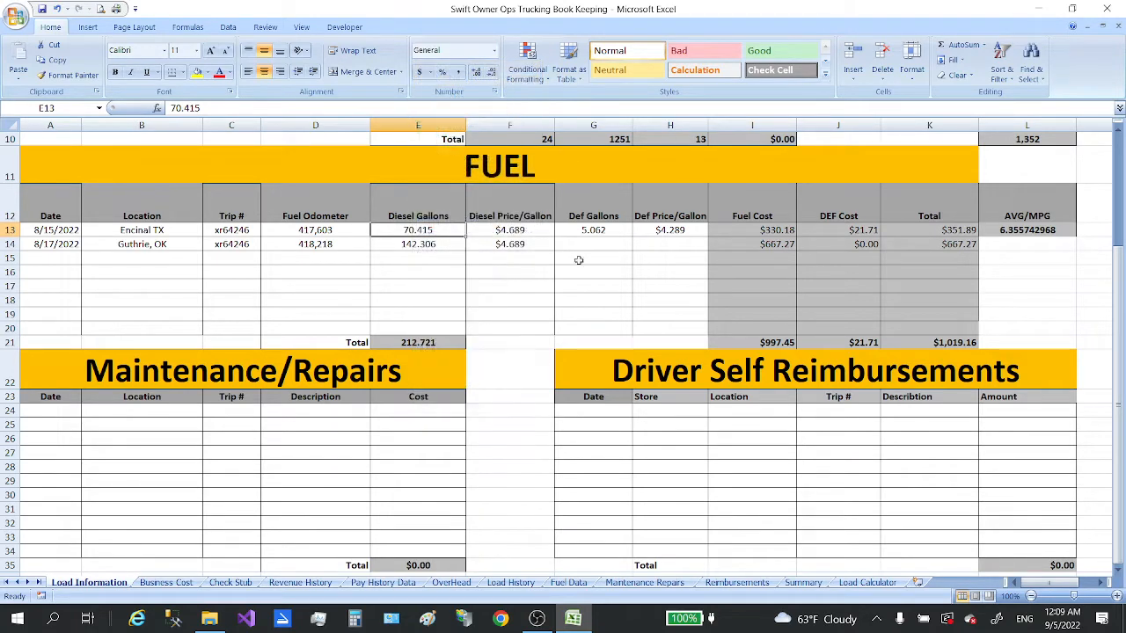
{"action": "left_click", "coordinate": [447, 286]}
{"action": "left_click", "coordinate": [436, 255]}
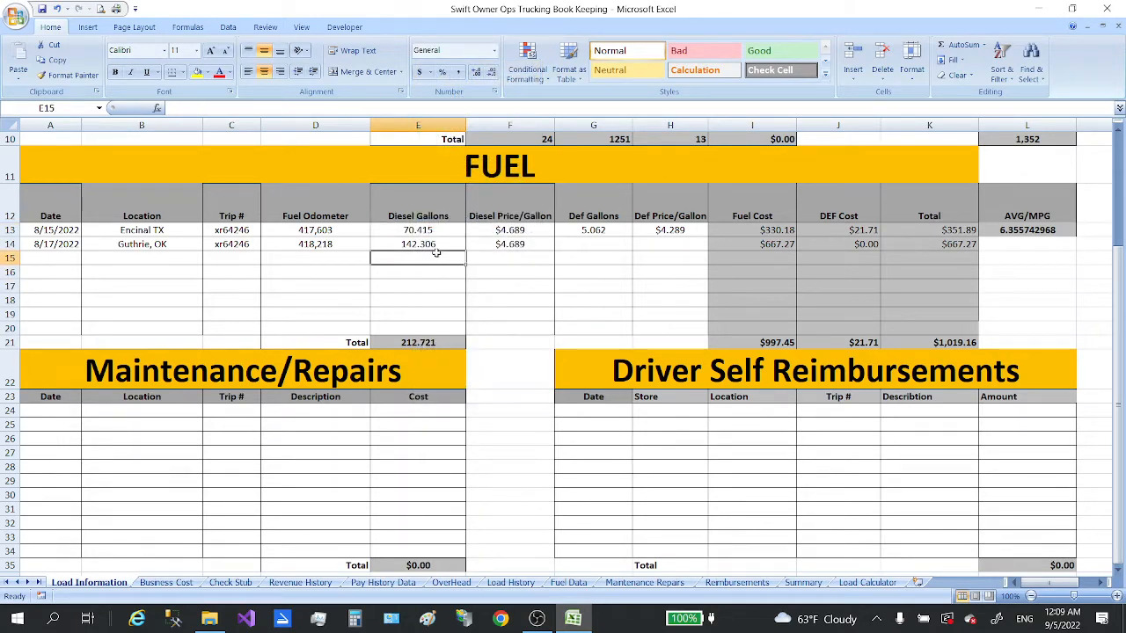
{"action": "left_click", "coordinate": [440, 300]}
{"action": "left_click", "coordinate": [439, 319]}
{"action": "left_click", "coordinate": [439, 285]}
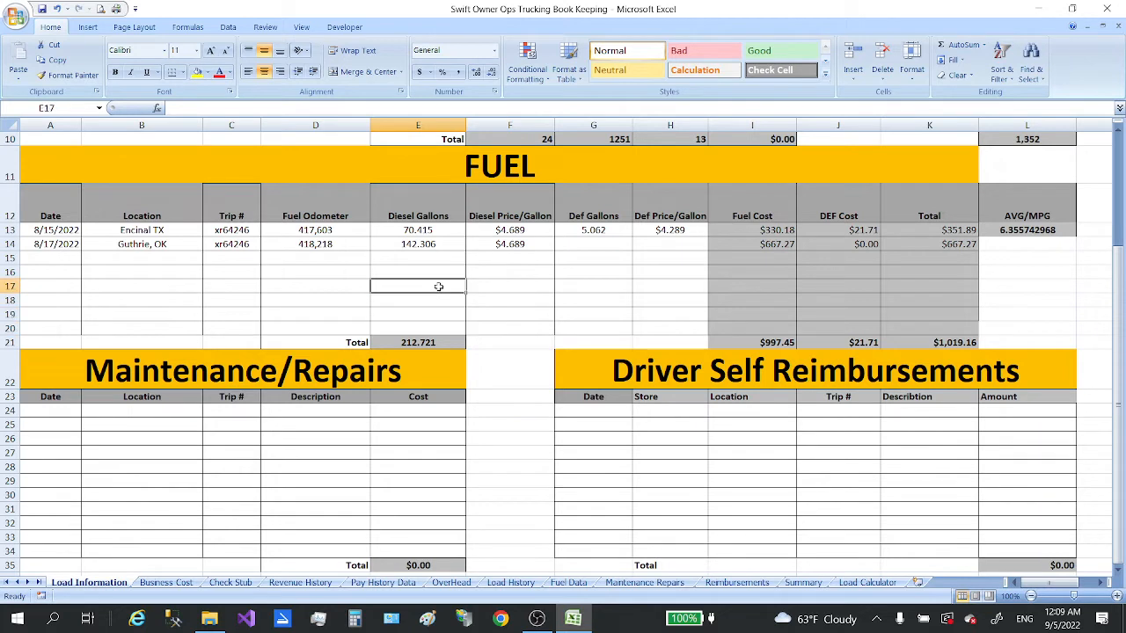
Step: Protect the Load Information sheet again without a password, keeping the default permissions
{"action": "left_click", "coordinate": [912, 80]}
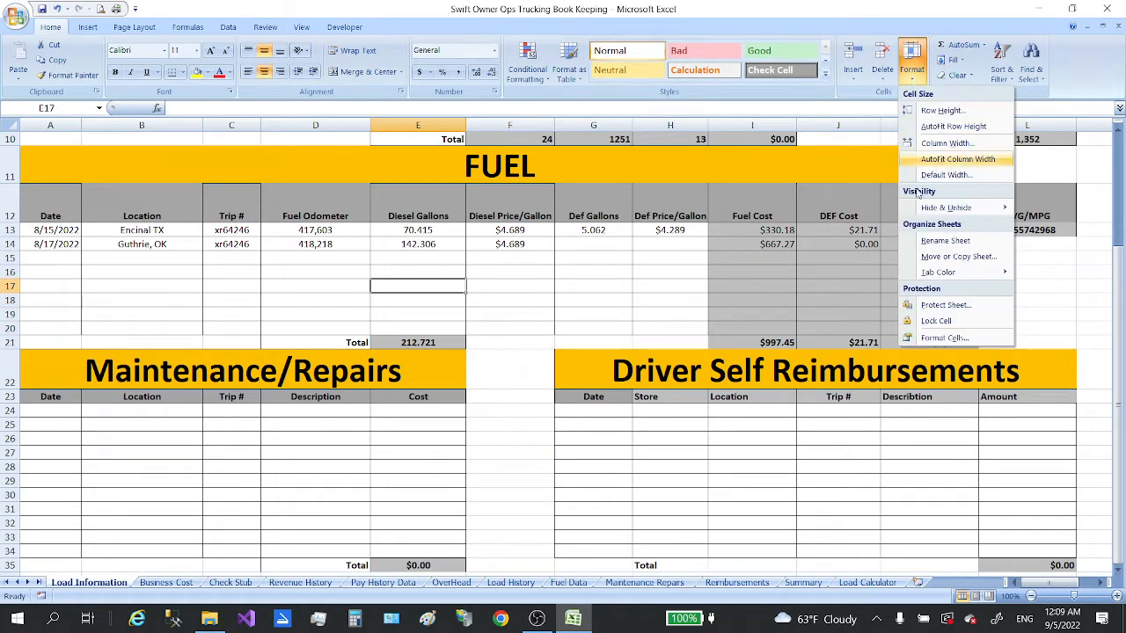
{"action": "left_click", "coordinate": [941, 305]}
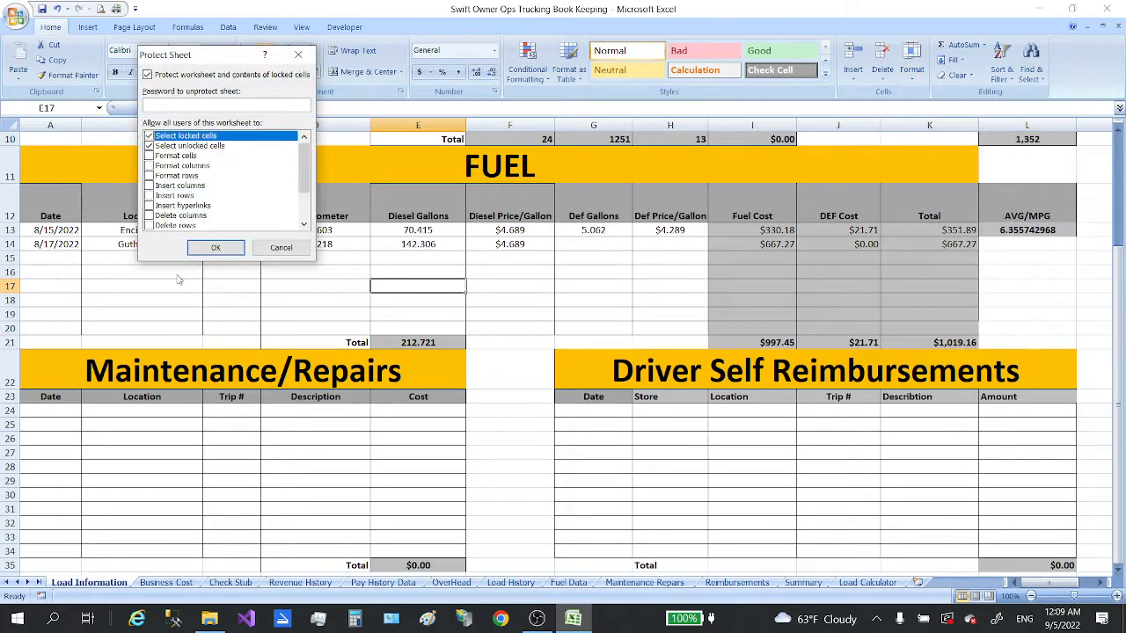
{"action": "left_click", "coordinate": [215, 248]}
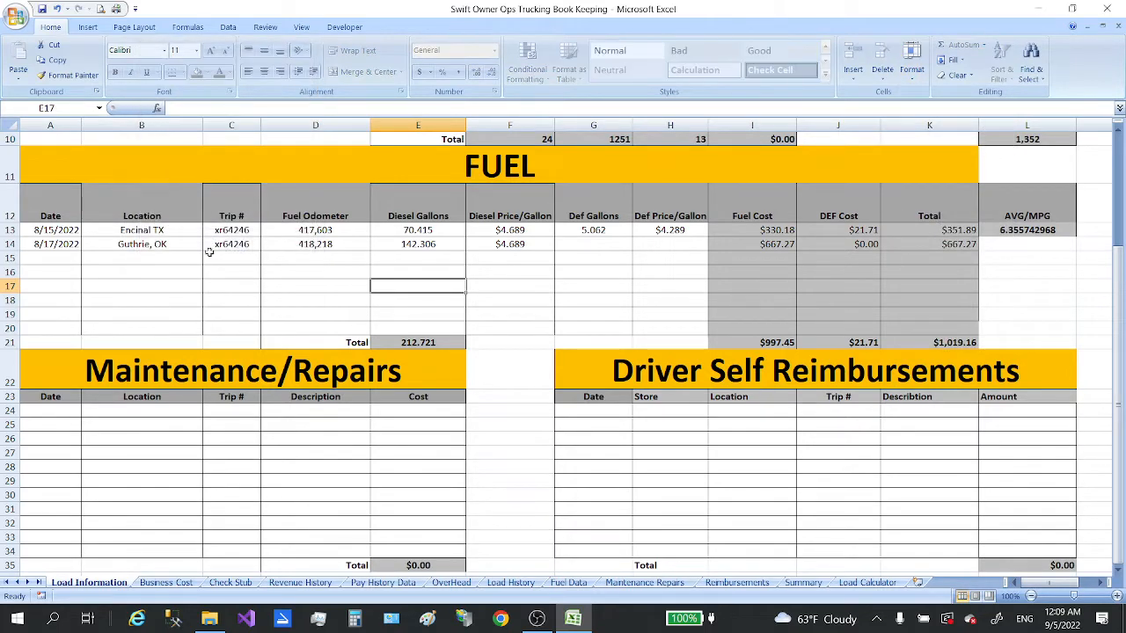
Step: Review the two fuel entries' diesel gallons, price per gallon, DEF fields and calculated totals
{"action": "left_click", "coordinate": [440, 229]}
{"action": "left_click", "coordinate": [434, 245]}
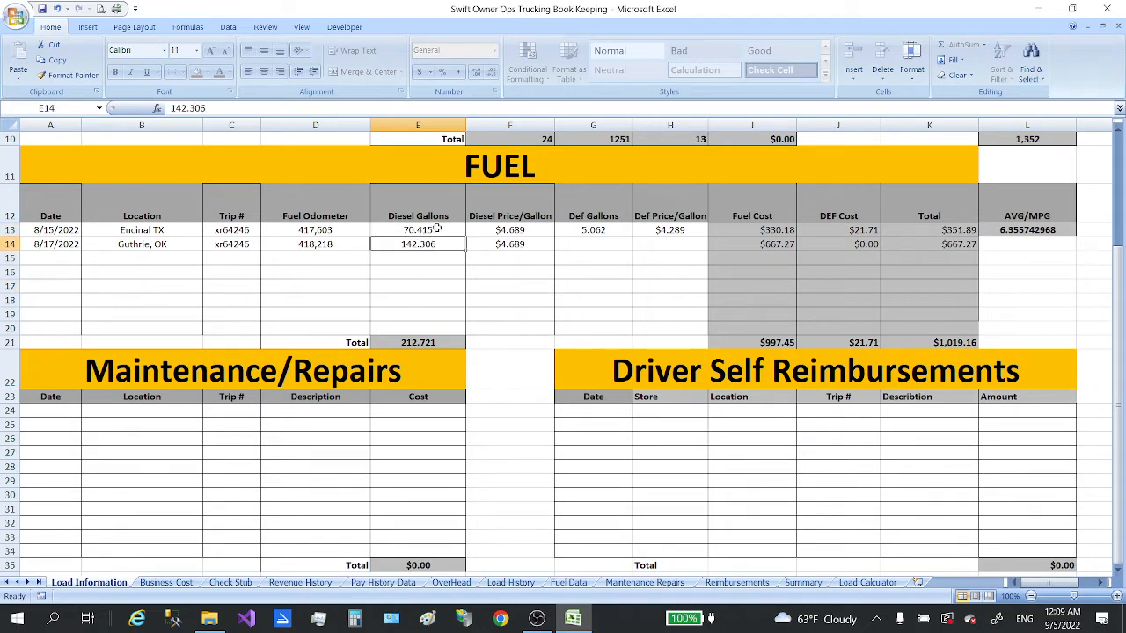
{"action": "left_click", "coordinate": [437, 227]}
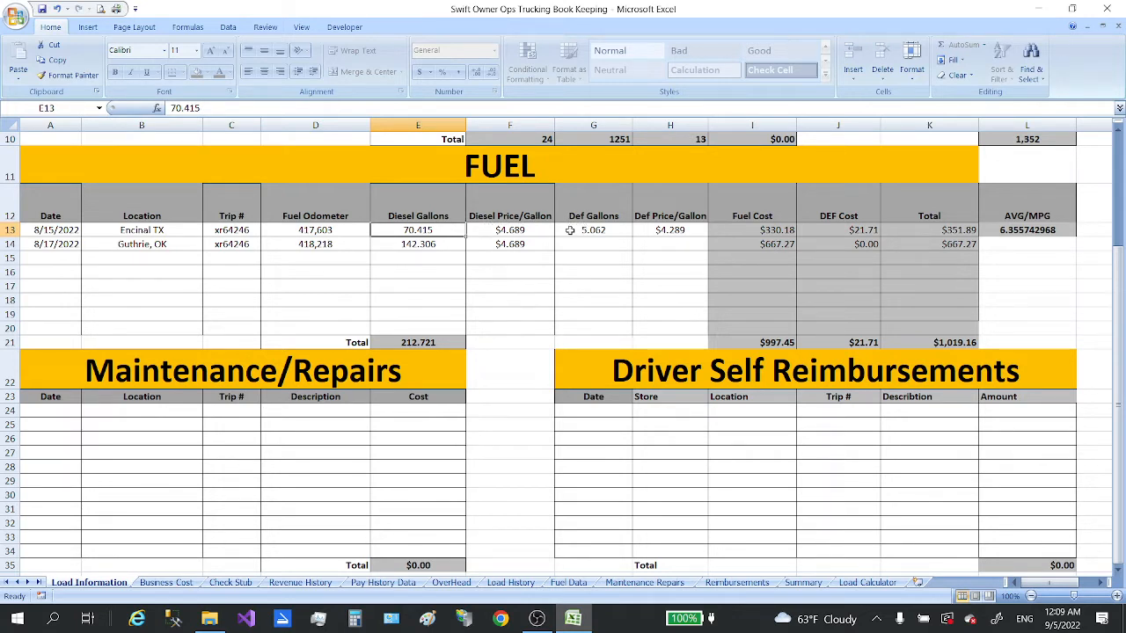
{"action": "left_click", "coordinate": [517, 230]}
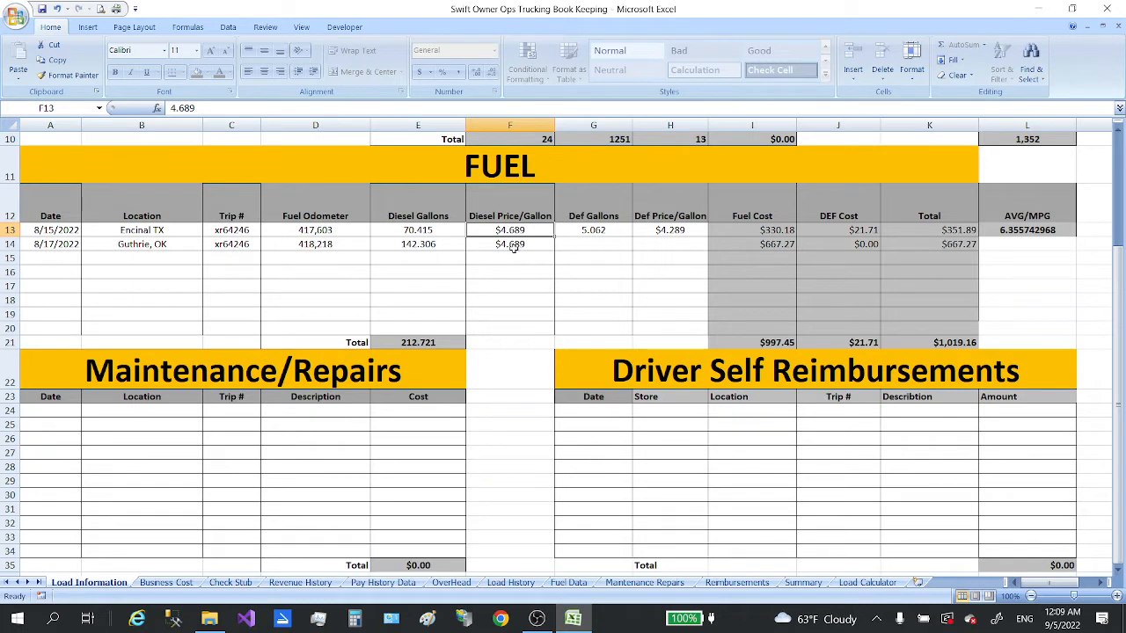
{"action": "left_click", "coordinate": [598, 230]}
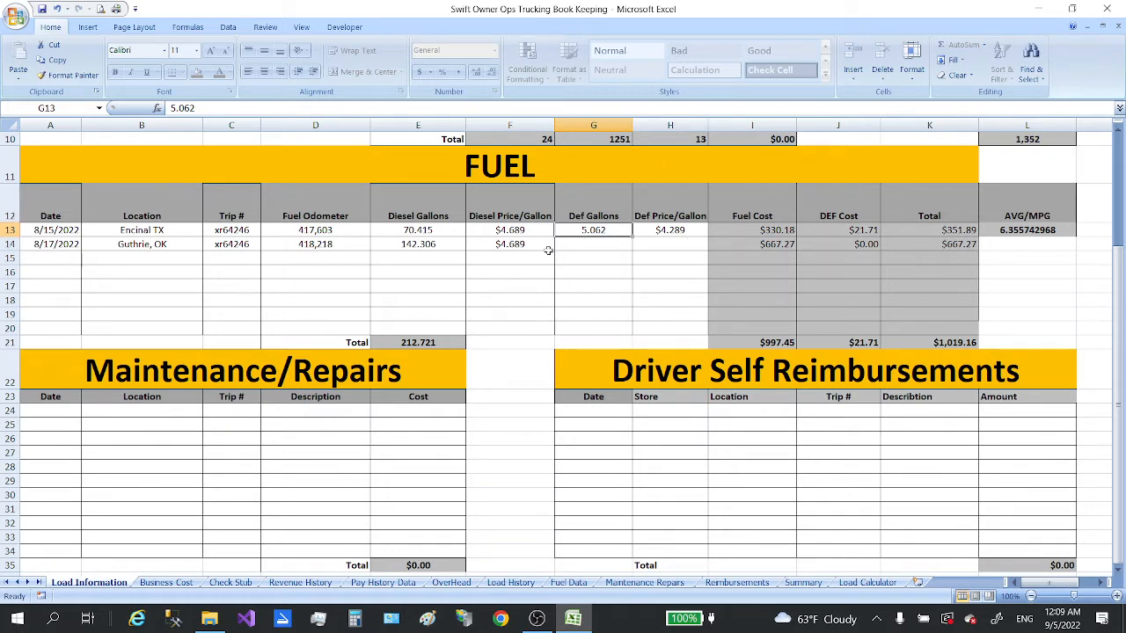
{"action": "left_click", "coordinate": [586, 243]}
{"action": "left_click", "coordinate": [666, 256]}
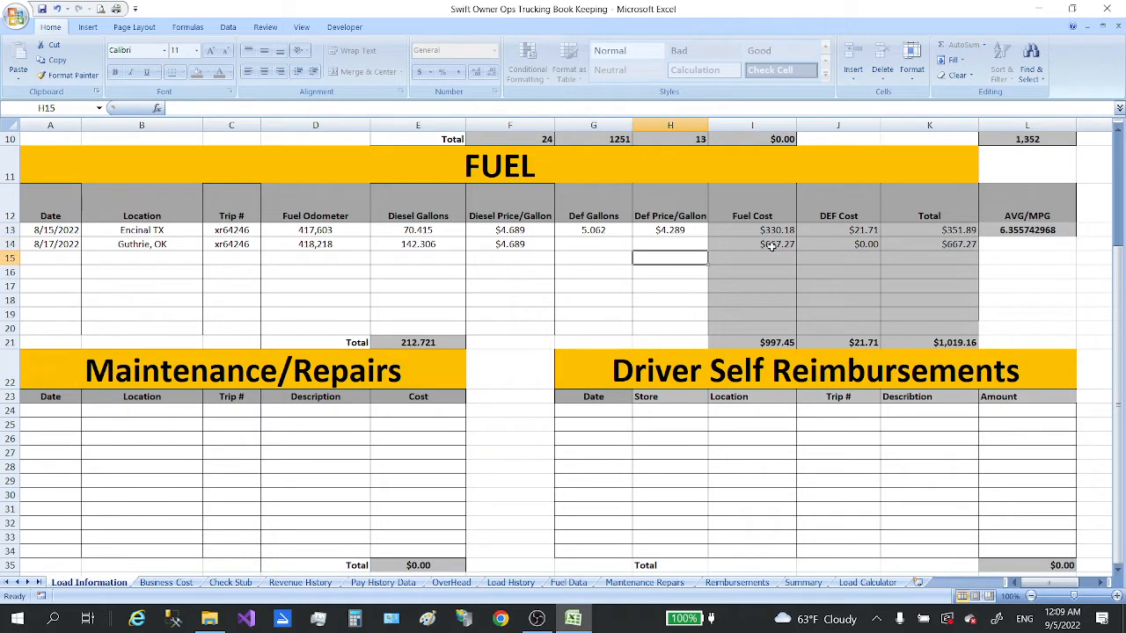
{"action": "left_click", "coordinate": [955, 228]}
{"action": "left_click", "coordinate": [959, 245]}
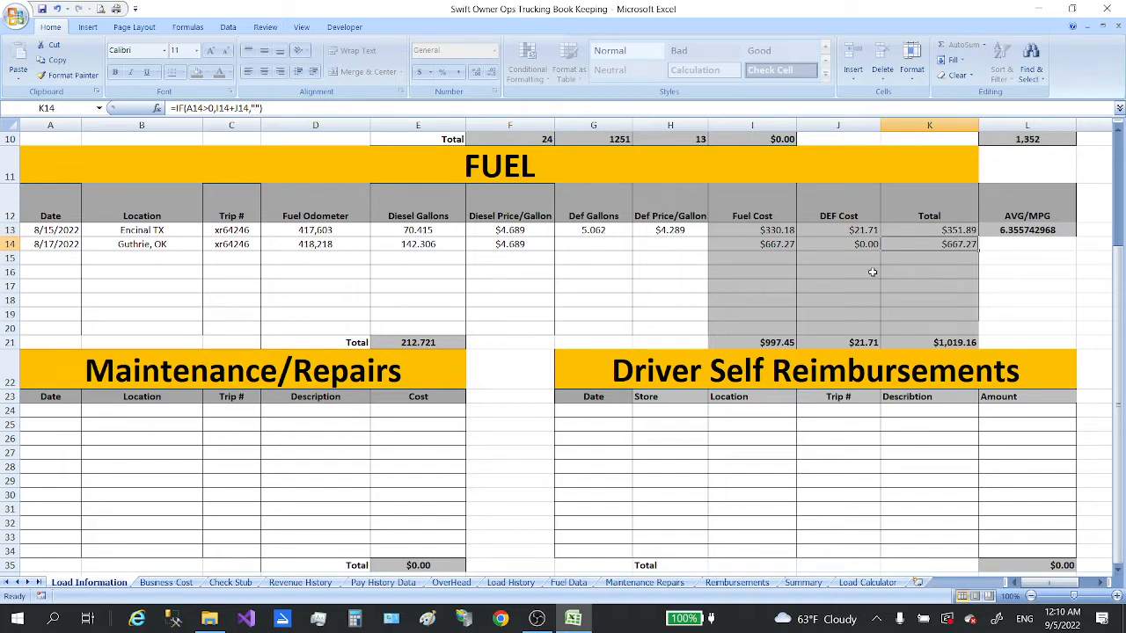
Step: Review the Maintenance/Repairs location, trip number, description and cost fields, comparing the trip number with the fuel entries
{"action": "scroll", "coordinate": [871, 271], "scroll_direction": "down", "scroll_amount": 2}
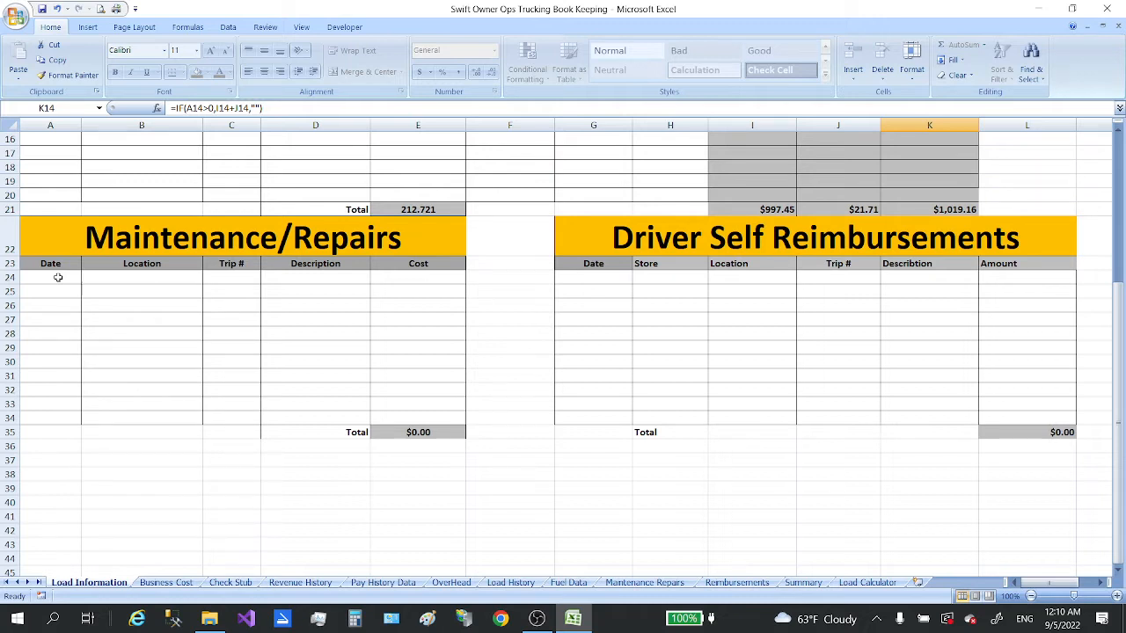
{"action": "left_click", "coordinate": [130, 277]}
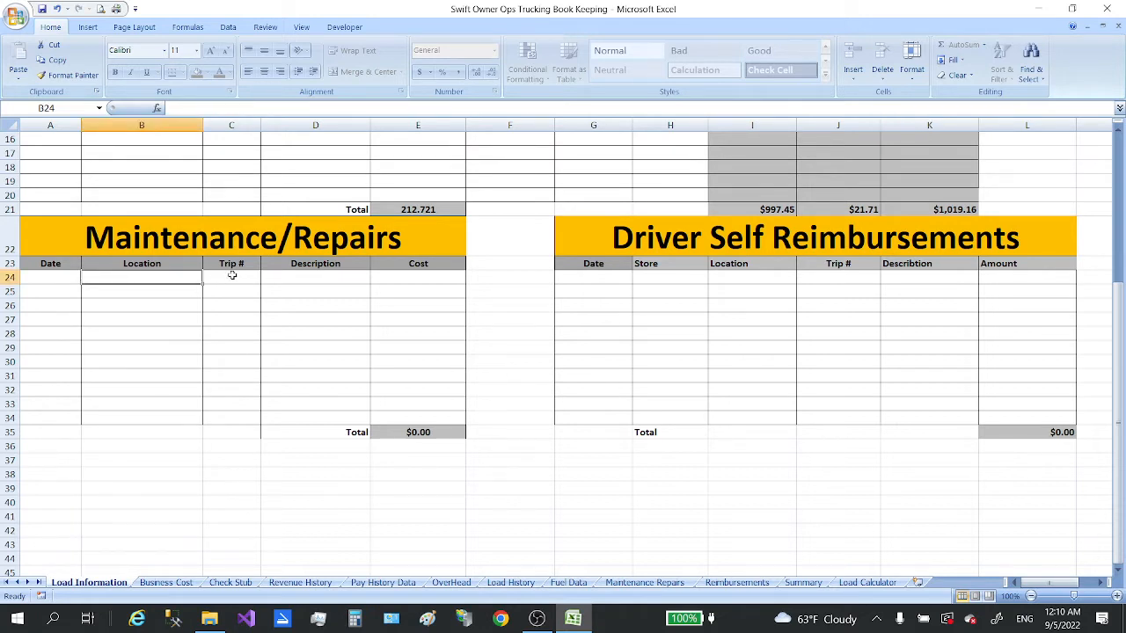
{"action": "left_click", "coordinate": [244, 280]}
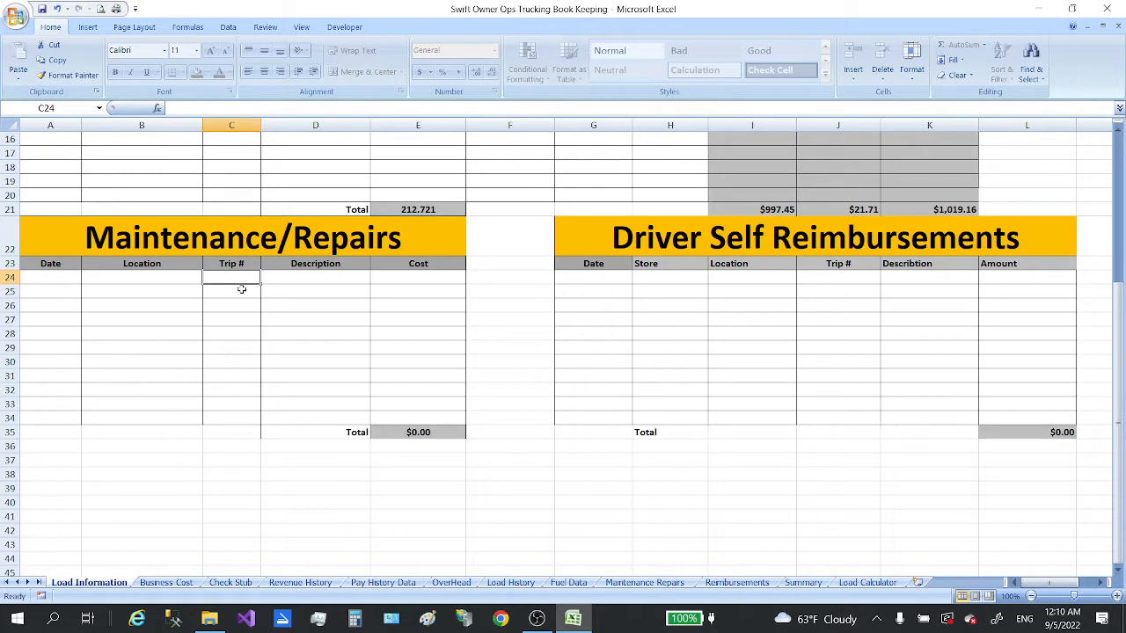
{"action": "scroll", "coordinate": [244, 297], "scroll_direction": "up", "scroll_amount": 2}
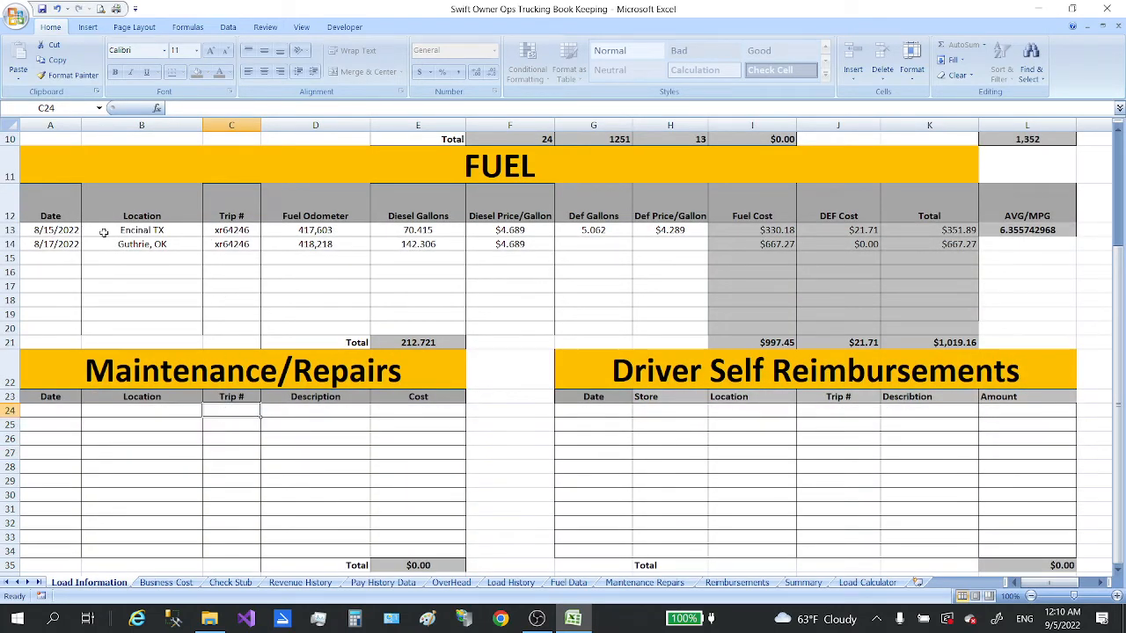
{"action": "left_click", "coordinate": [223, 230]}
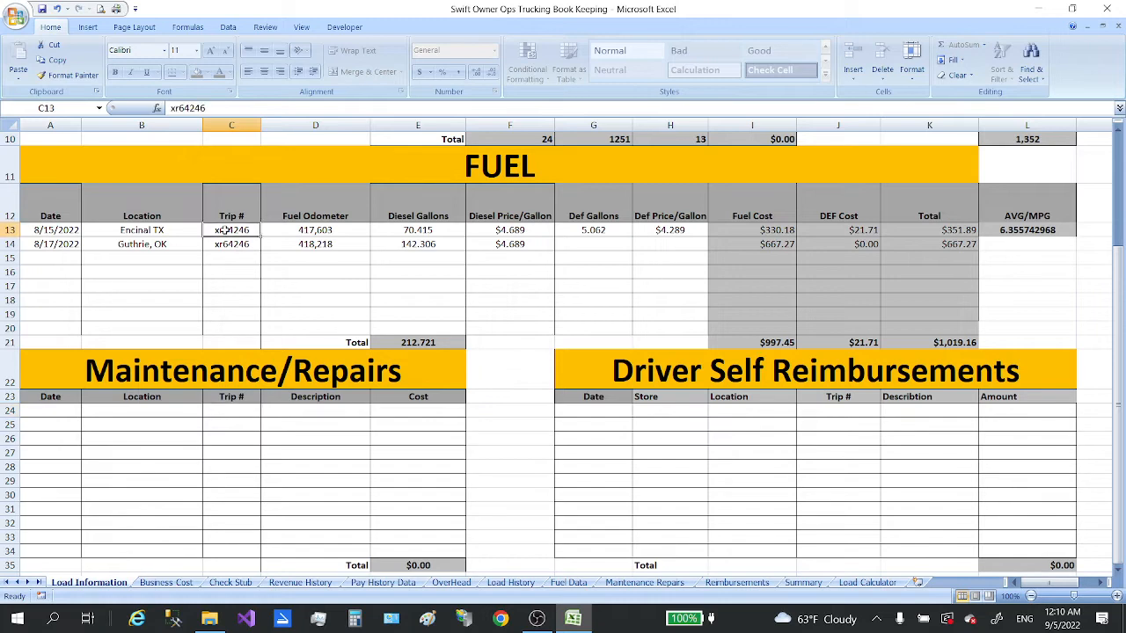
{"action": "left_click", "coordinate": [221, 245]}
{"action": "left_click", "coordinate": [233, 413]}
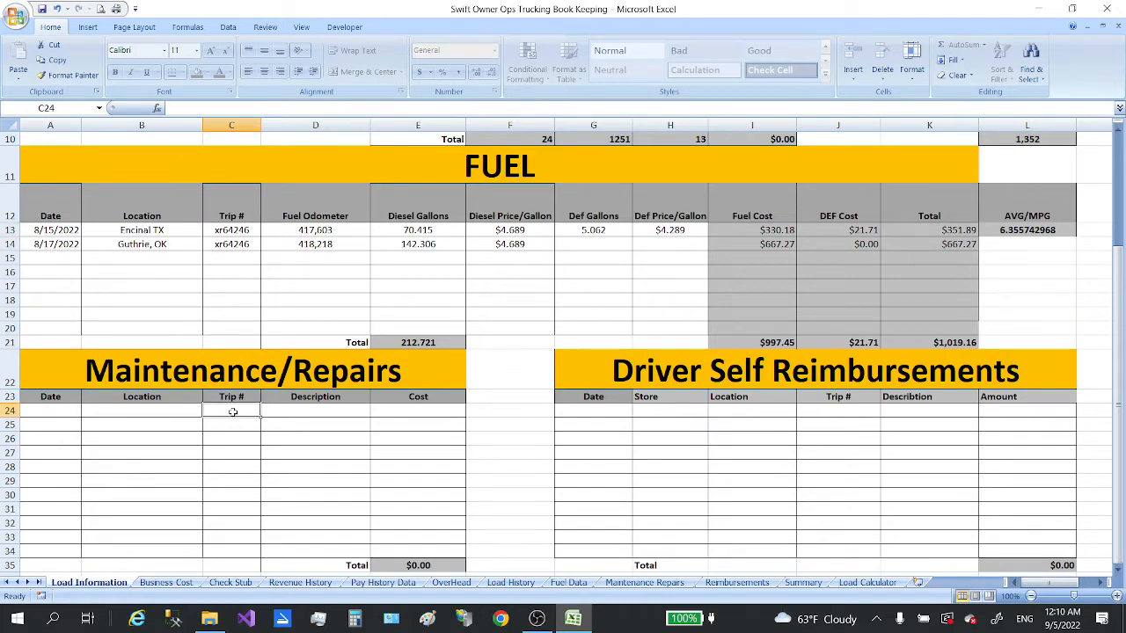
{"action": "scroll", "coordinate": [238, 413], "scroll_direction": "down", "scroll_amount": 2}
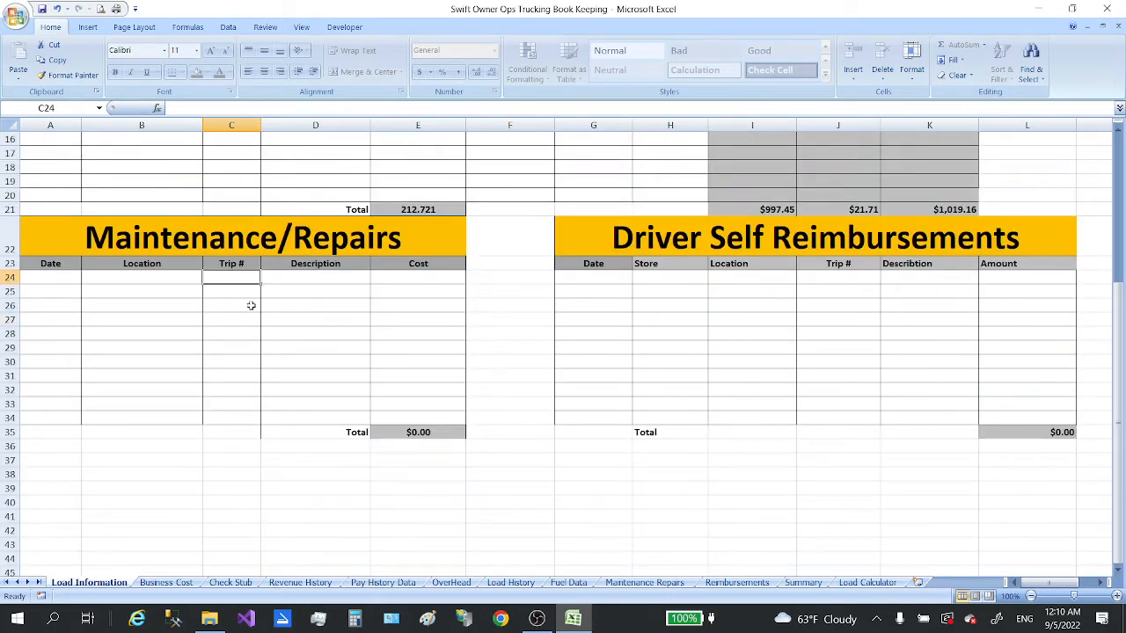
{"action": "left_click", "coordinate": [333, 279]}
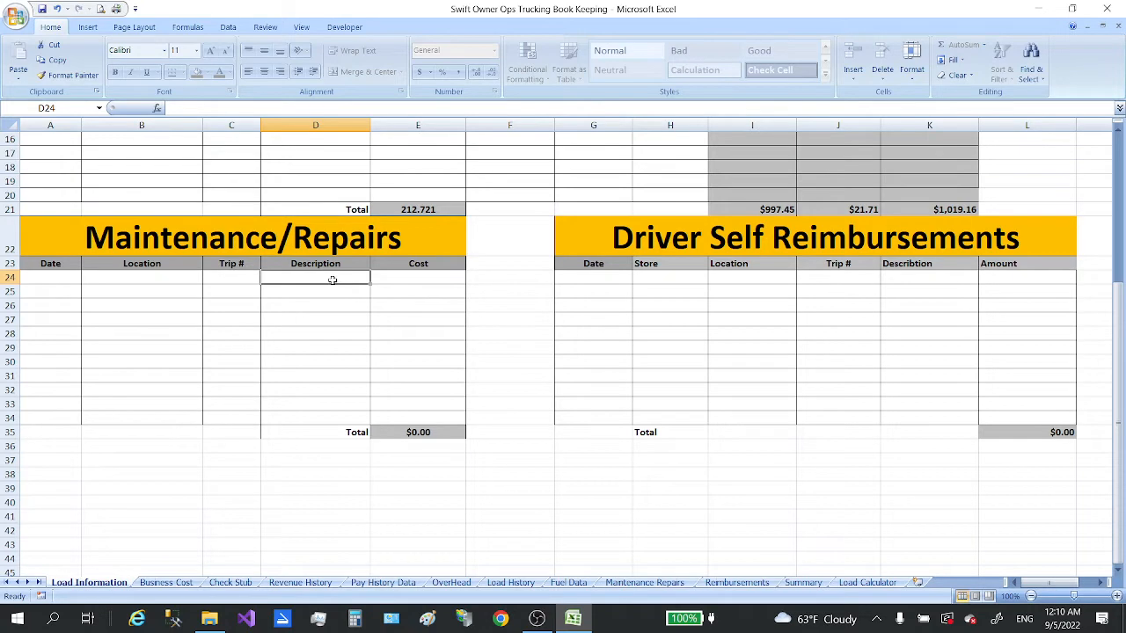
{"action": "left_click", "coordinate": [403, 276]}
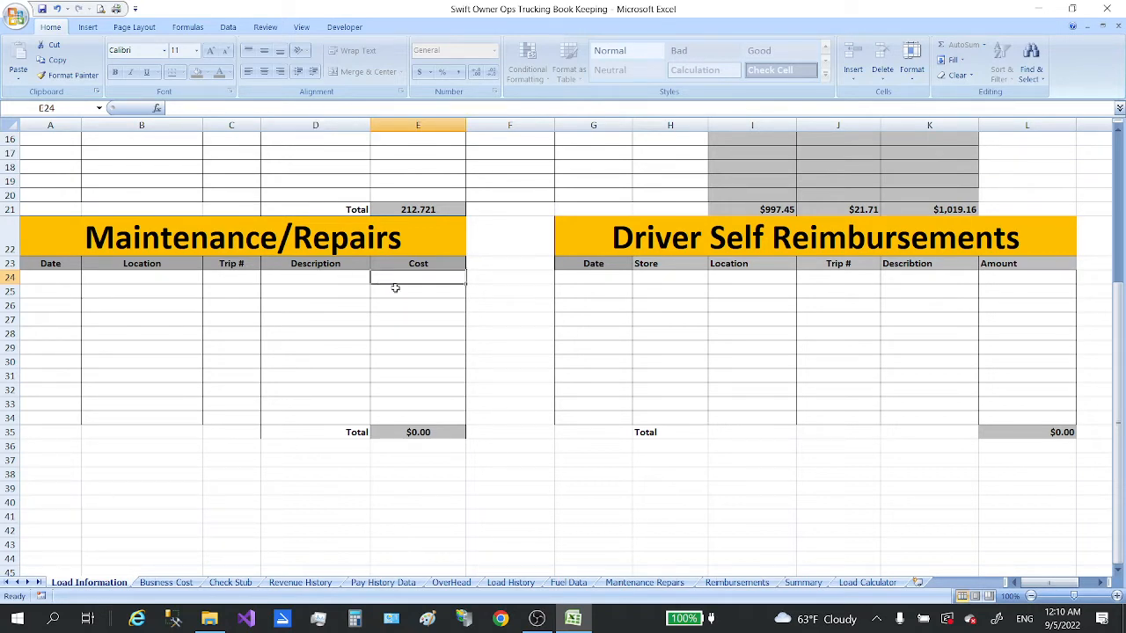
Step: Review the Driver Self Reimbursements section alongside the load and fuel entries on the Load Information sheet
{"action": "scroll", "coordinate": [539, 388], "scroll_direction": "up", "scroll_amount": 4}
{"action": "scroll", "coordinate": [685, 484], "scroll_direction": "down", "scroll_amount": 1}
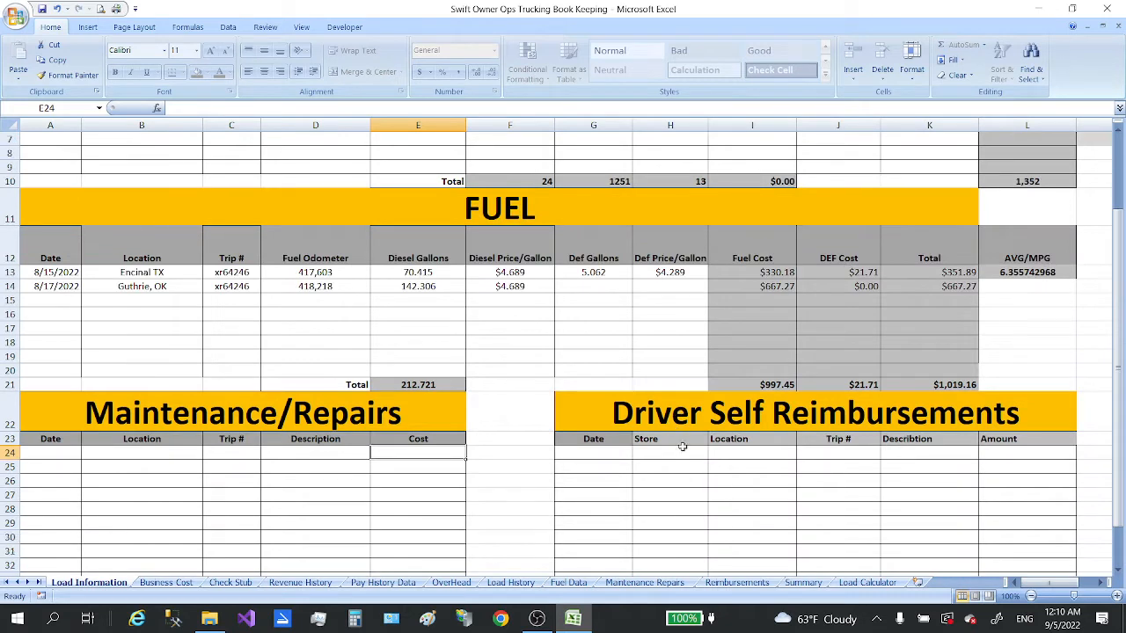
{"action": "scroll", "coordinate": [847, 475], "scroll_direction": "down", "scroll_amount": 1}
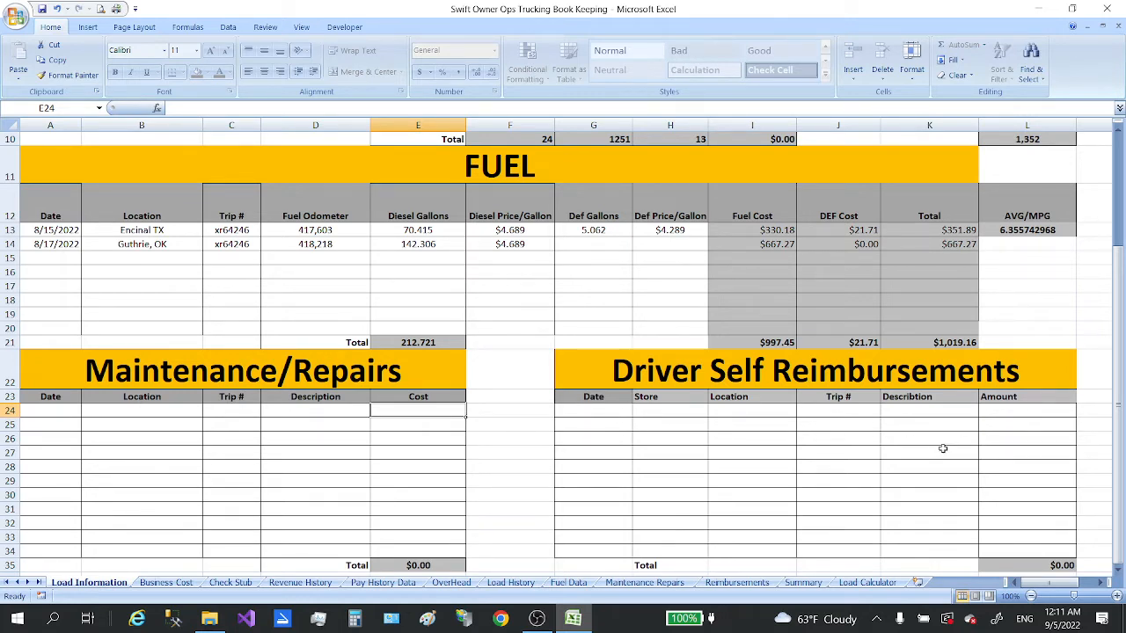
{"action": "scroll", "coordinate": [938, 448], "scroll_direction": "down", "scroll_amount": 1}
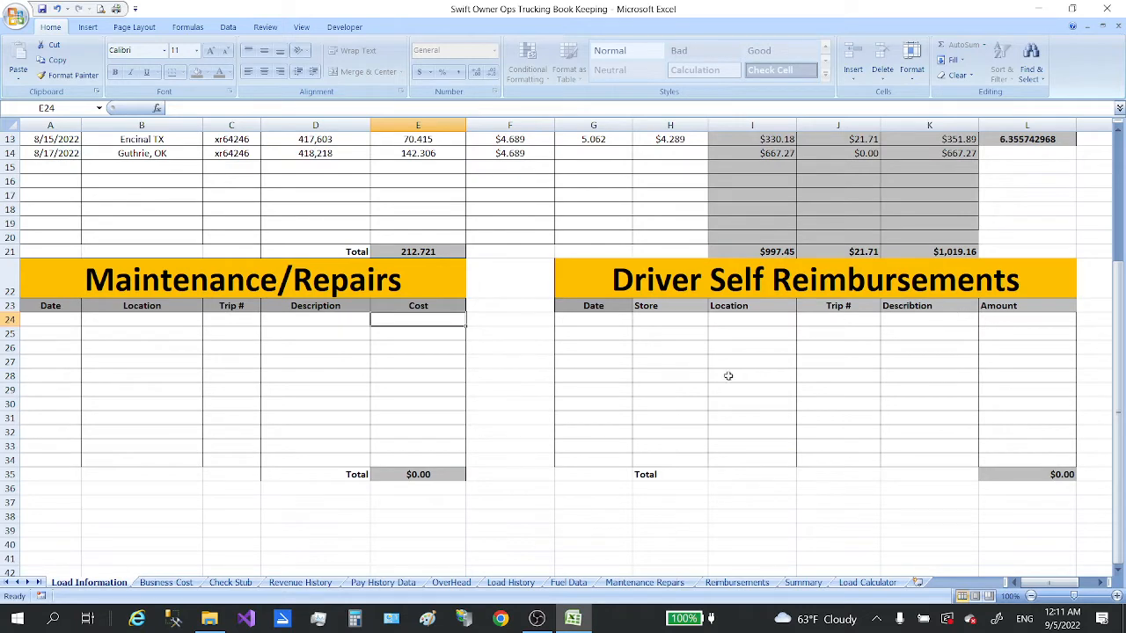
{"action": "scroll", "coordinate": [306, 473], "scroll_direction": "up", "scroll_amount": 4}
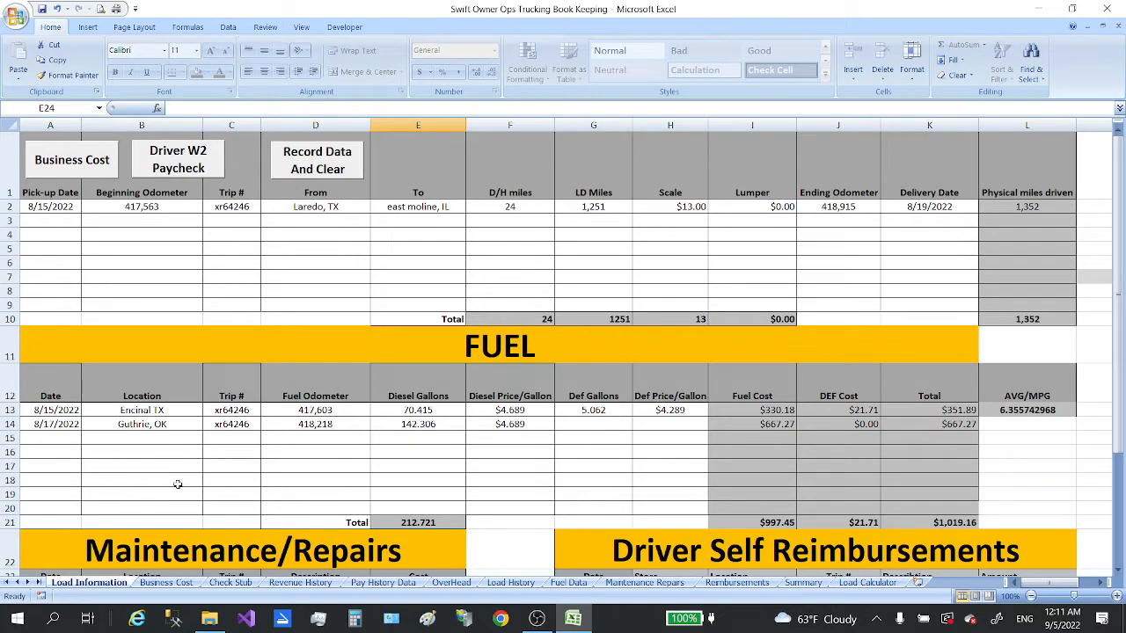
Step: Preview the Business Cost sheet, return to Load Information, and open Business Cost again through the sheet's own shortcut
{"action": "left_click", "coordinate": [163, 583]}
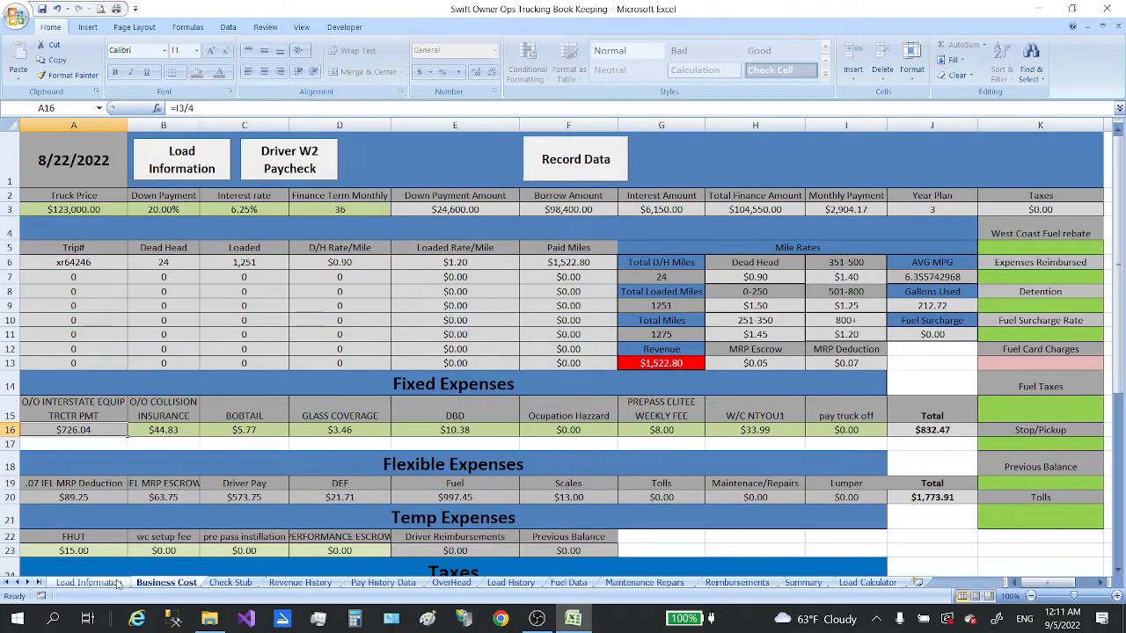
{"action": "left_click", "coordinate": [89, 584]}
{"action": "left_click", "coordinate": [76, 157]}
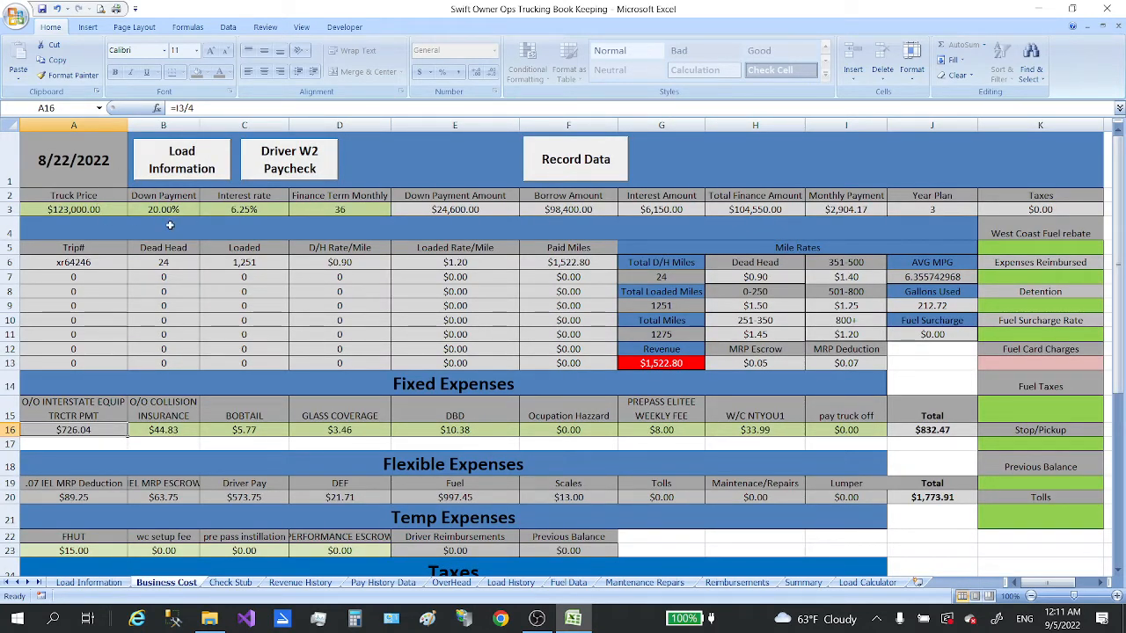
Step: Review the truck price, down payment, interest rate and monthly finance term fields on the Business Cost sheet
{"action": "left_click", "coordinate": [111, 209]}
{"action": "left_click", "coordinate": [154, 210]}
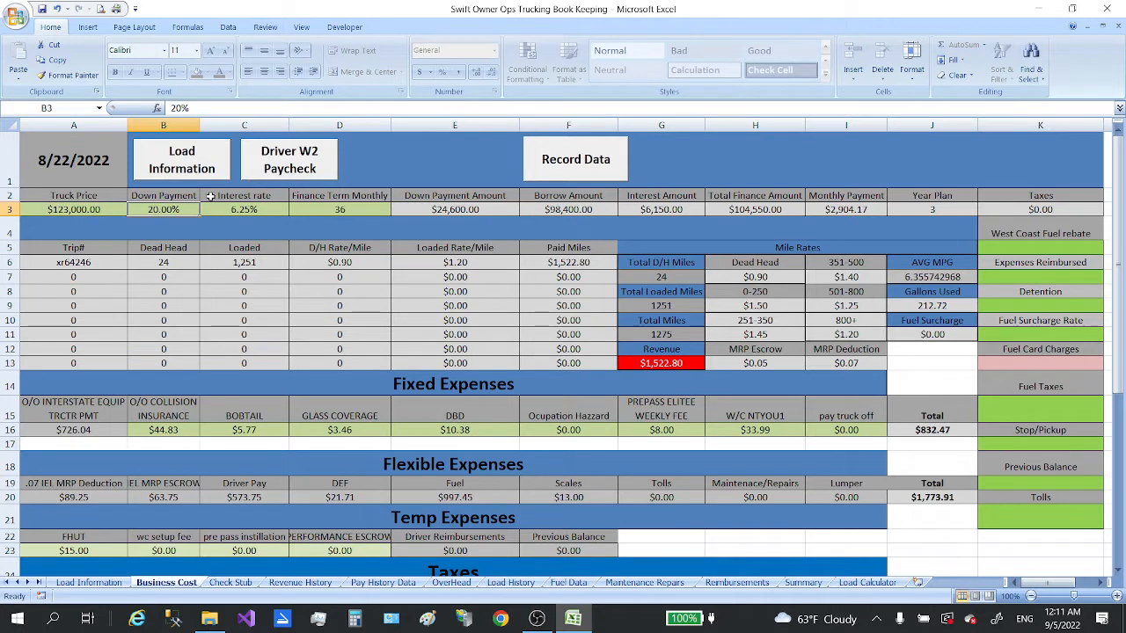
{"action": "left_click", "coordinate": [236, 209]}
{"action": "left_click", "coordinate": [317, 211]}
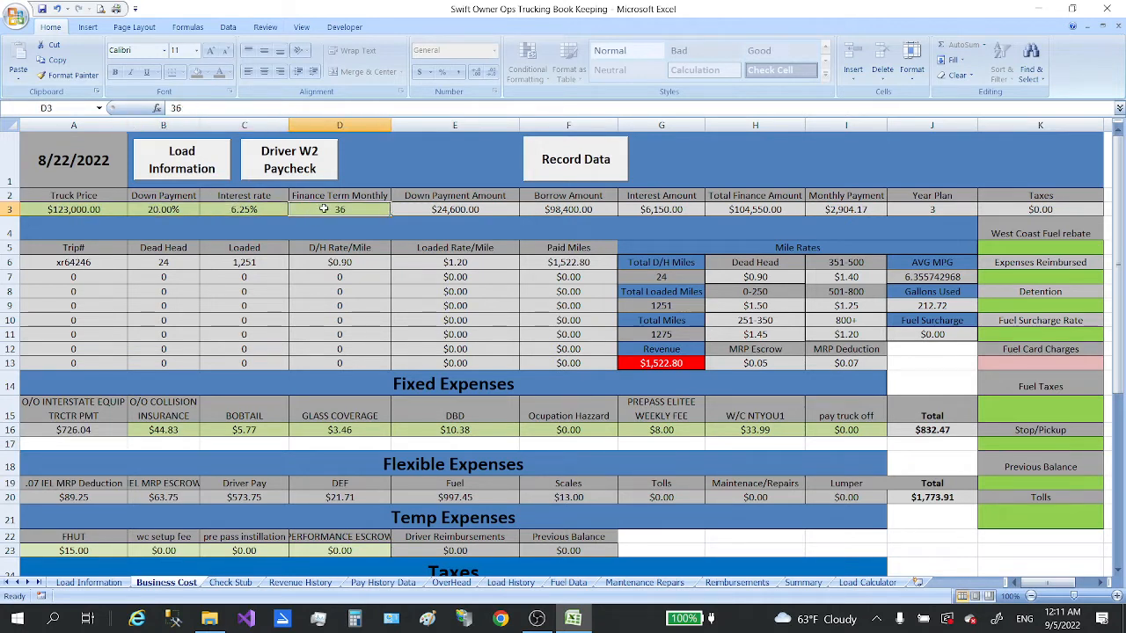
Step: Set the truck price in cell A3 to $672,356
{"action": "left_click", "coordinate": [77, 210]}
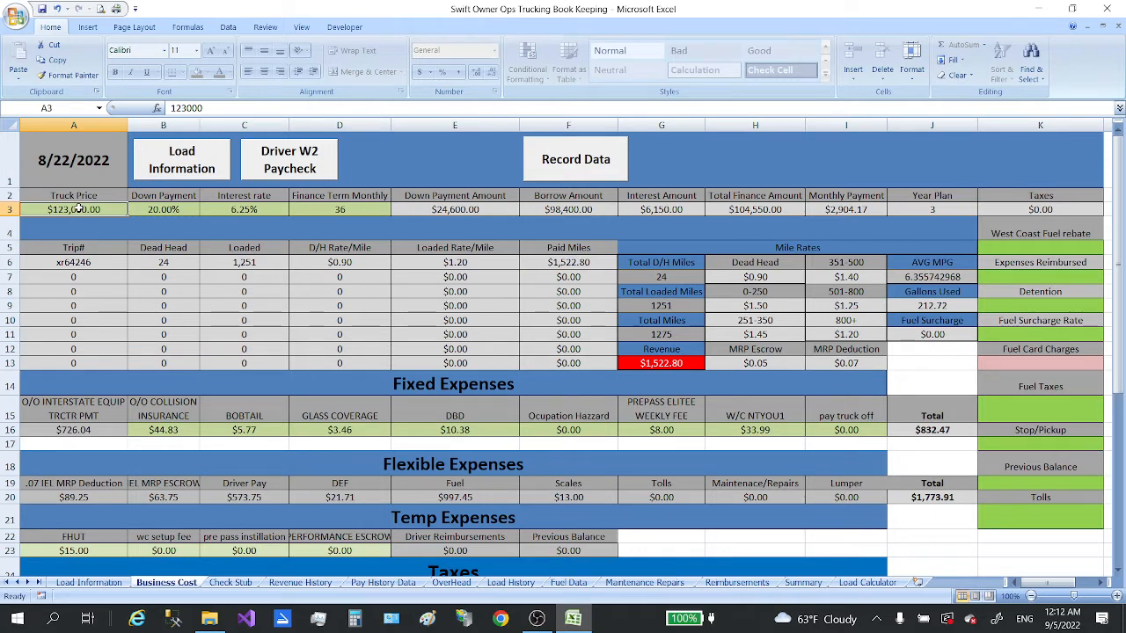
{"action": "type", "text": "67"}
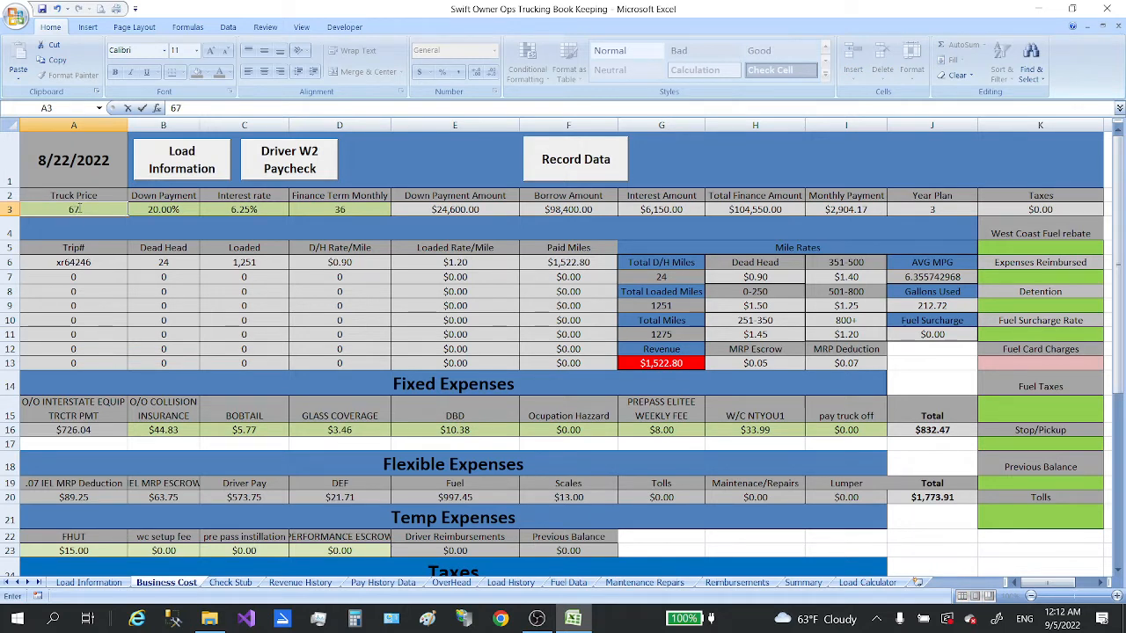
{"action": "type", "text": "2000"}
{"action": "key", "text": "Return"}
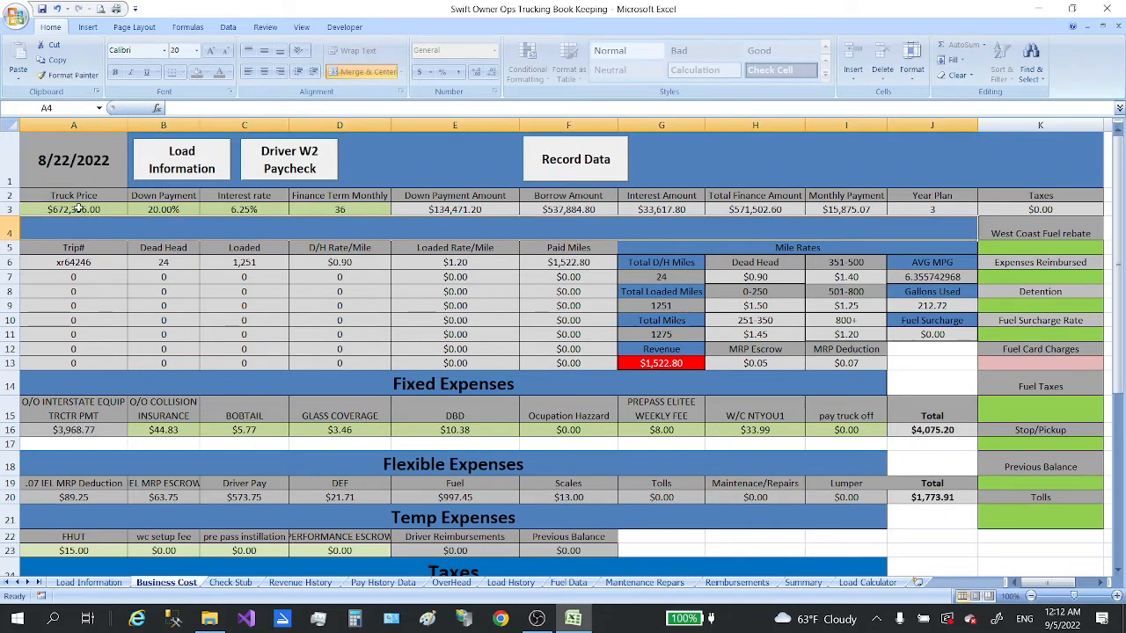
Step: Set both the down payment and the interest rate of the truck financing to 0%
{"action": "left_click", "coordinate": [190, 210]}
{"action": "type", "text": "0"}
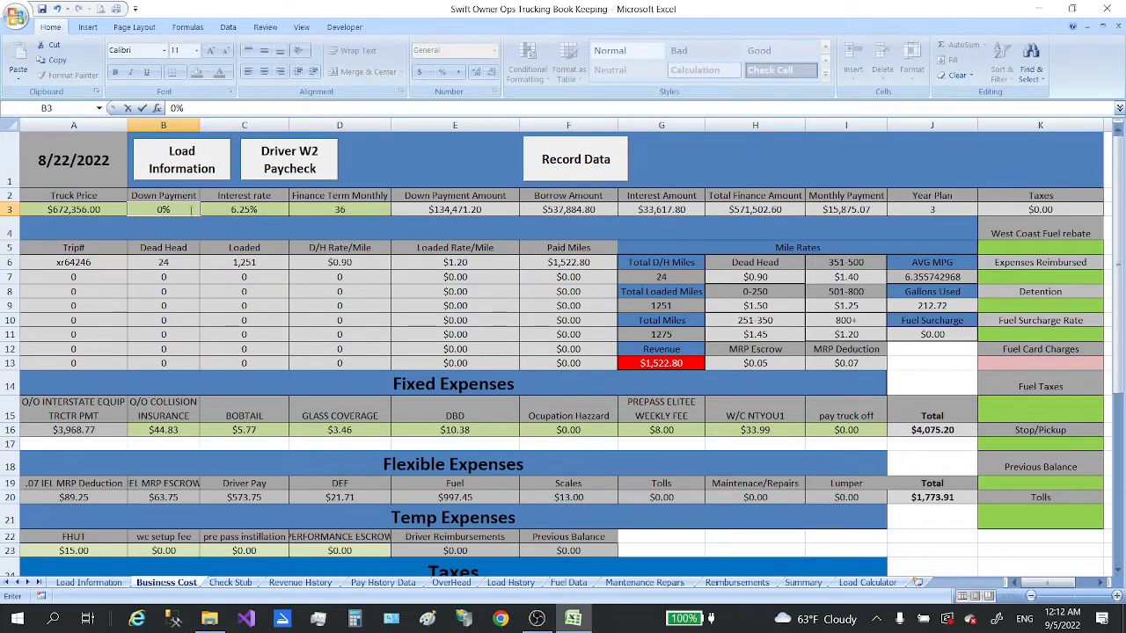
{"action": "key", "text": "Return"}
{"action": "left_click", "coordinate": [239, 209]}
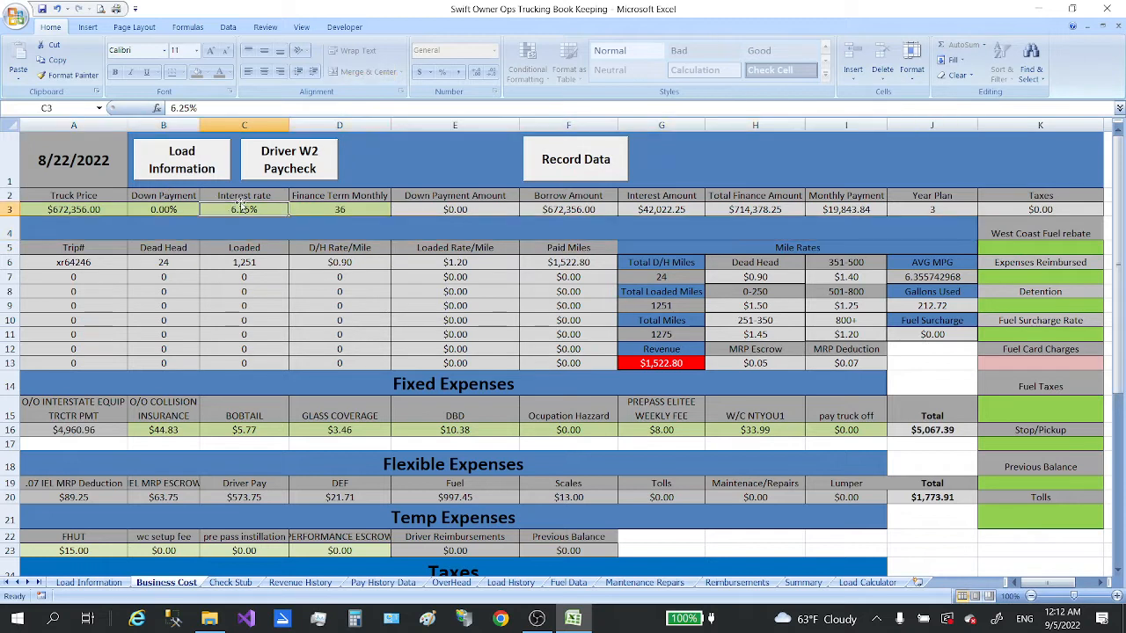
{"action": "type", "text": "0"}
{"action": "key", "text": "Return"}
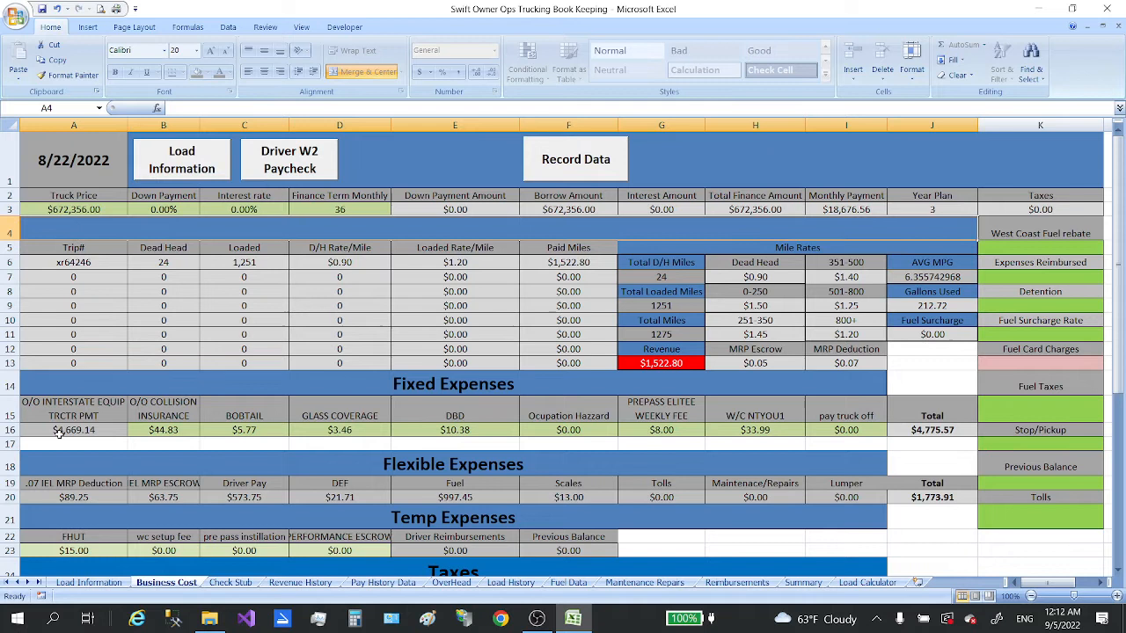
Step: Change the truck price to $671,256 and check the tractor payment formula in cell A16
{"action": "double_click", "coordinate": [104, 209]}
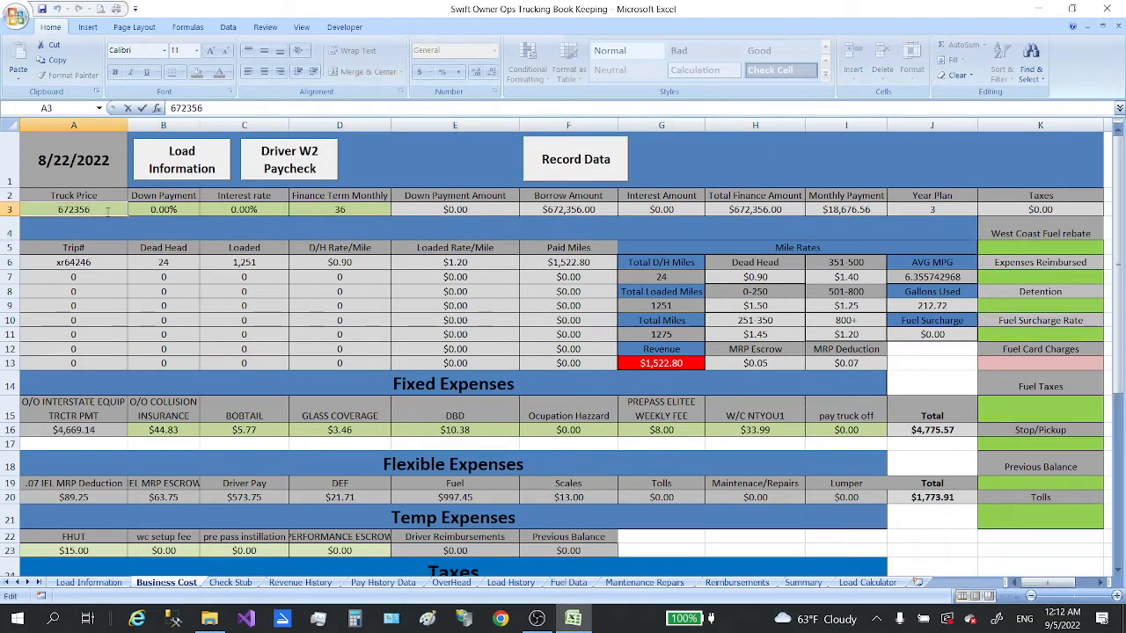
{"action": "key", "text": "BackSpace"}
{"action": "key", "text": "BackSpace"}
{"action": "key", "text": "BackSpace"}
{"action": "key", "text": "BackSpace"}
{"action": "type", "text": "1256"}
{"action": "key", "text": "Return"}
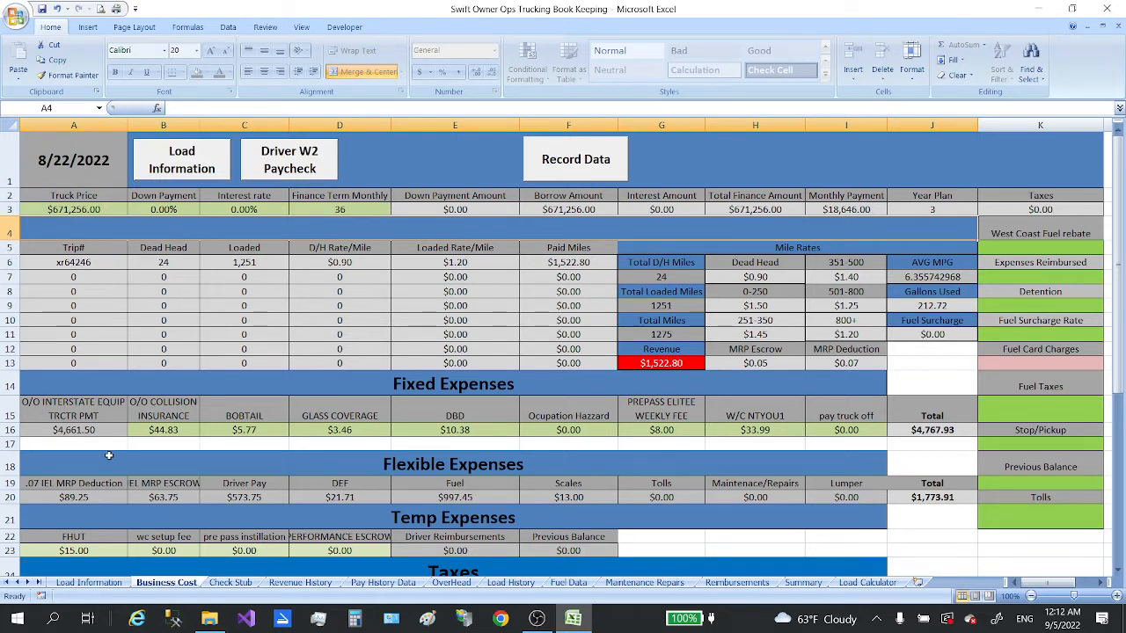
{"action": "left_click", "coordinate": [92, 431]}
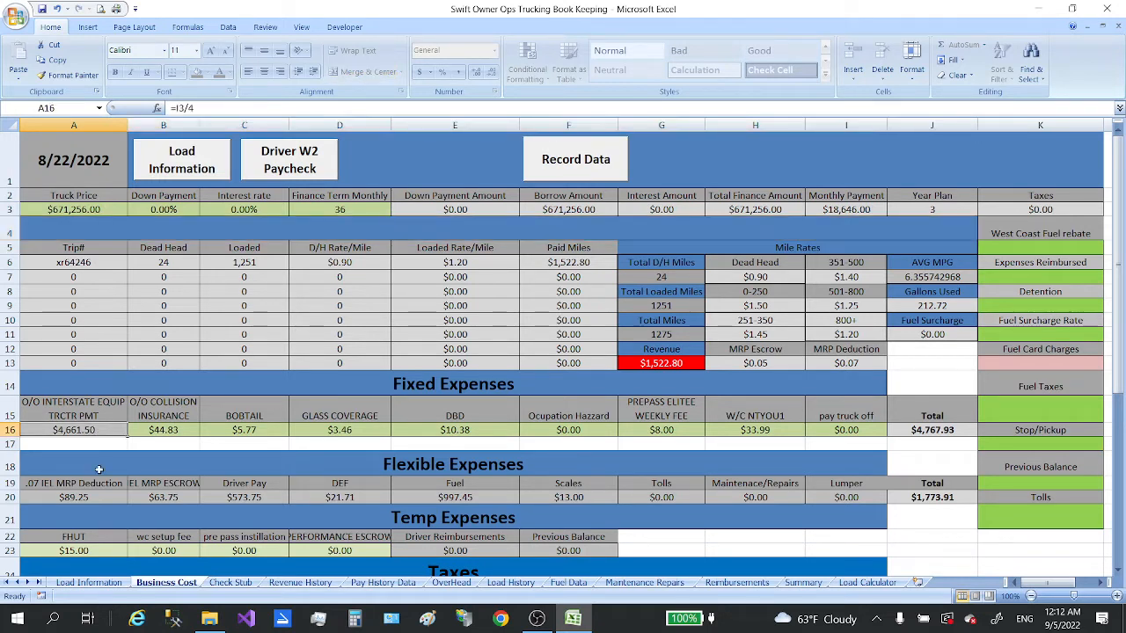
Step: Correct the truck price in cell A3 to $67,256 by removing the extra digit
{"action": "left_click", "coordinate": [91, 209]}
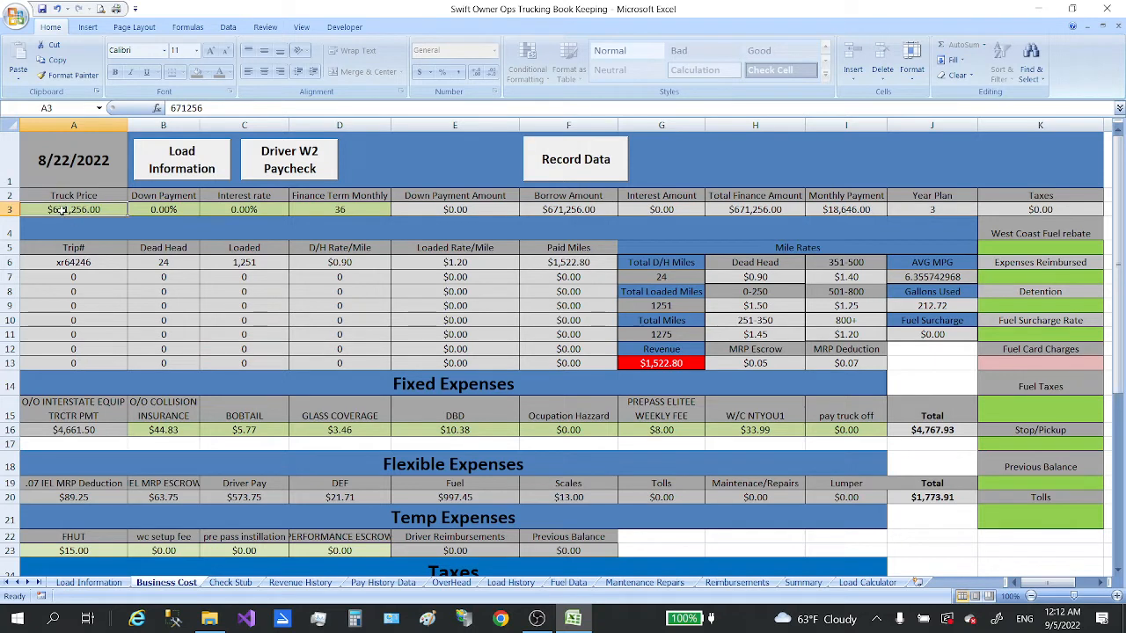
{"action": "double_click", "coordinate": [73, 209]}
{"action": "left_click", "coordinate": [102, 245]}
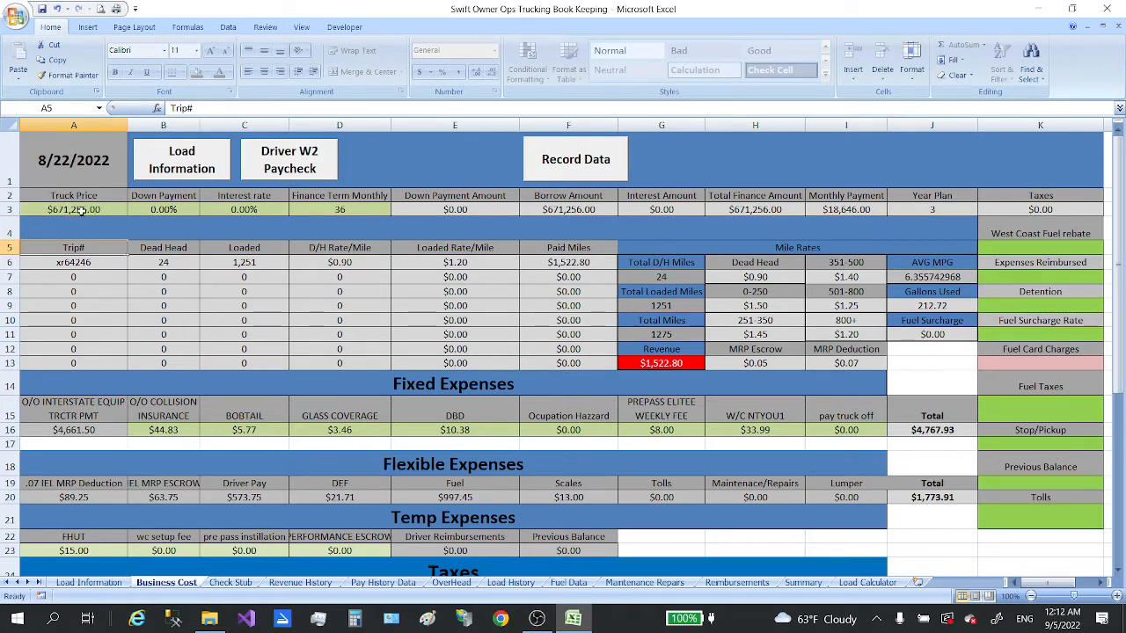
{"action": "left_click", "coordinate": [82, 211]}
{"action": "double_click", "coordinate": [68, 210]}
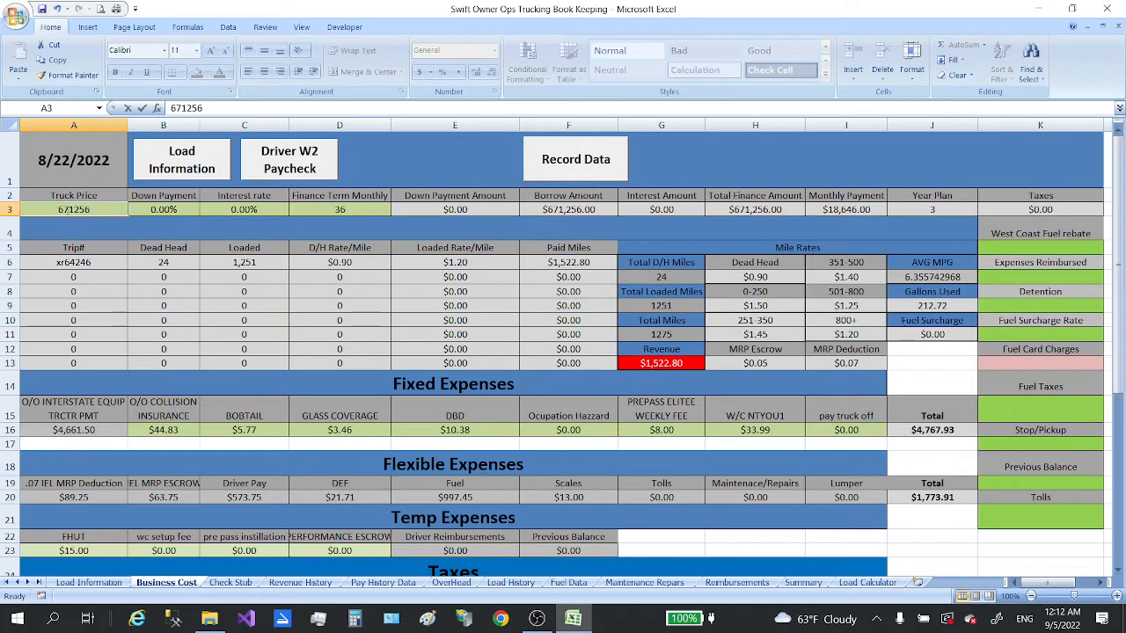
{"action": "left_click_drag", "start_coordinate": [77, 208], "coordinate": [82, 213]}
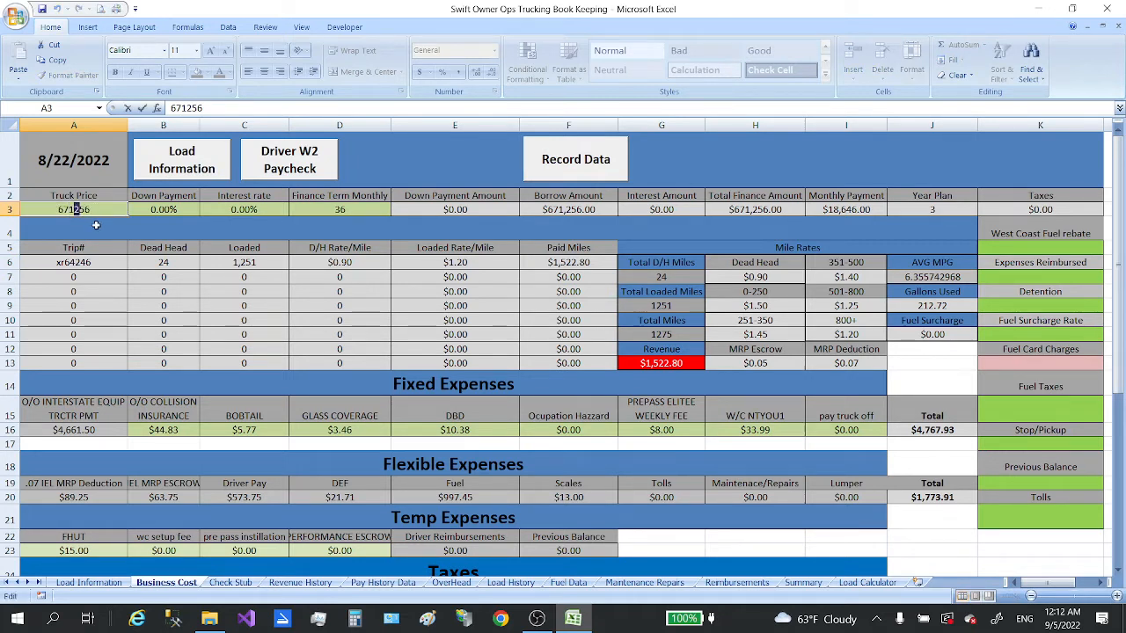
{"action": "key", "text": "BackSpace"}
{"action": "key", "text": "Return"}
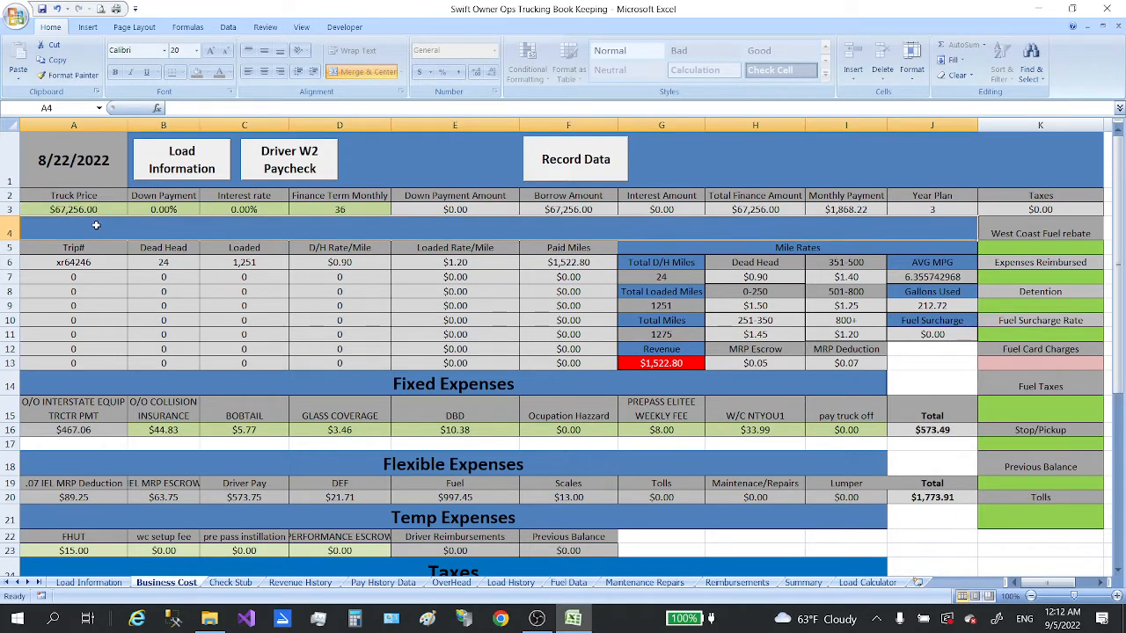
Step: Set the truck price to $67,150 and check the tractor payment under Fixed Expenses
{"action": "left_click", "coordinate": [77, 210]}
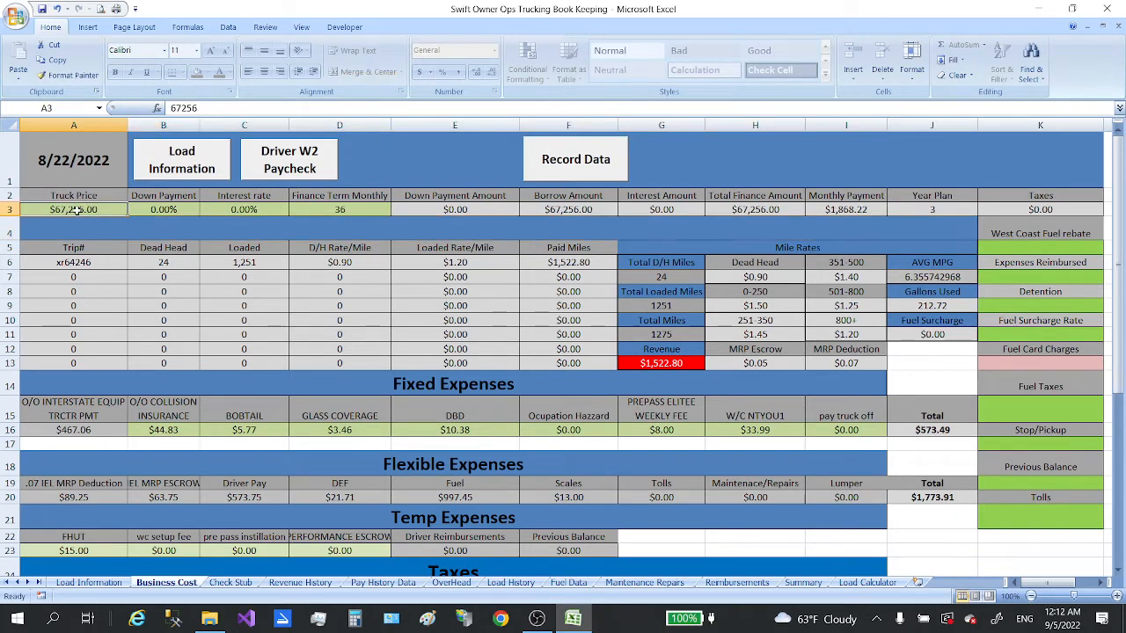
{"action": "double_click", "coordinate": [78, 210]}
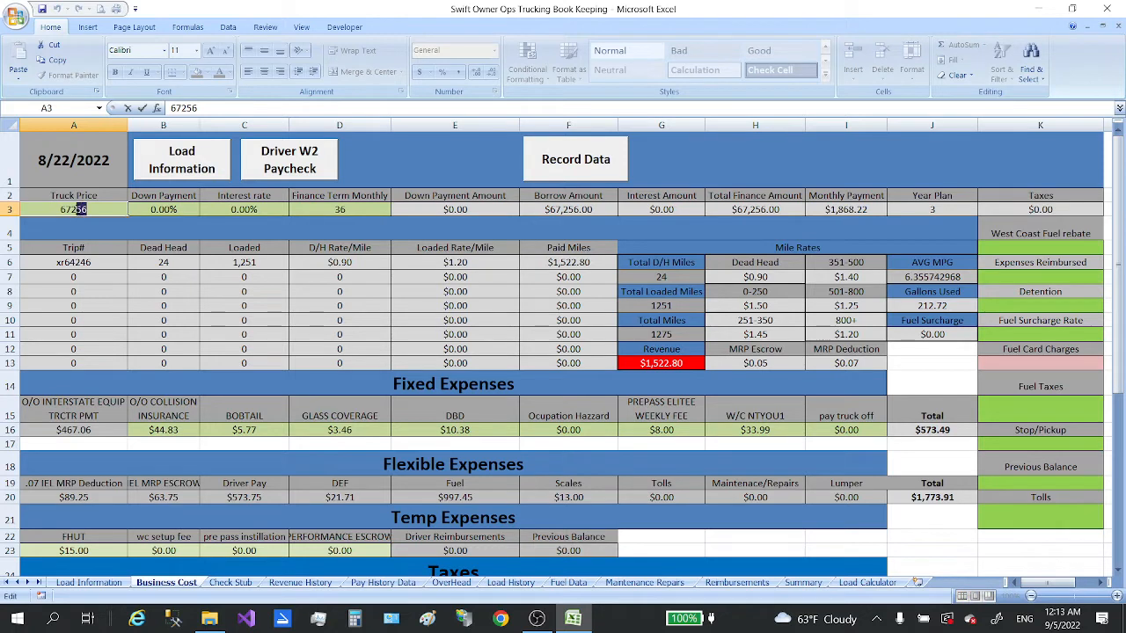
{"action": "type", "text": "150"}
{"action": "key", "text": "Return"}
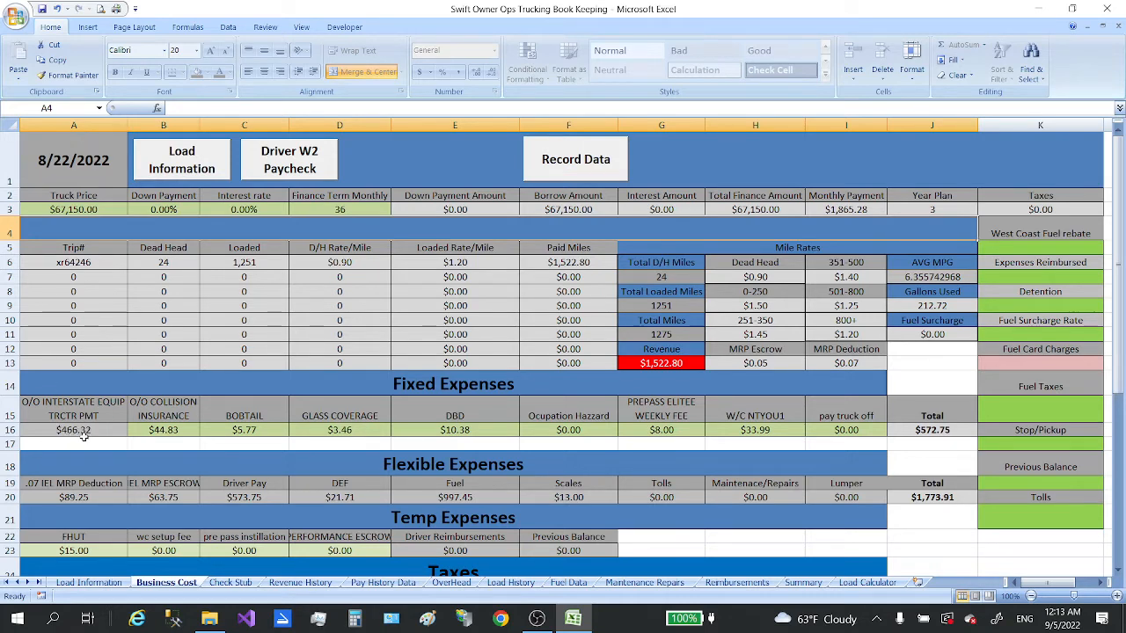
{"action": "scroll", "coordinate": [119, 393], "scroll_direction": "down", "scroll_amount": 1}
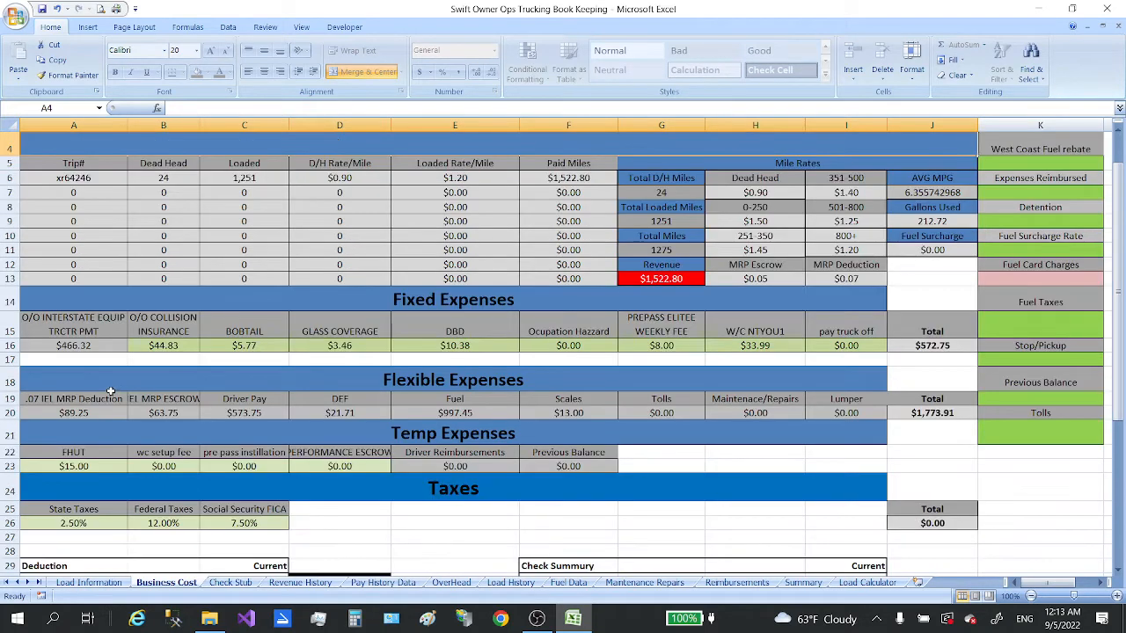
Step: Inspect the formulas behind the tractor payment and the dead head and loaded rates per mile for trip xr64246
{"action": "scroll", "coordinate": [114, 392], "scroll_direction": "up", "scroll_amount": 1}
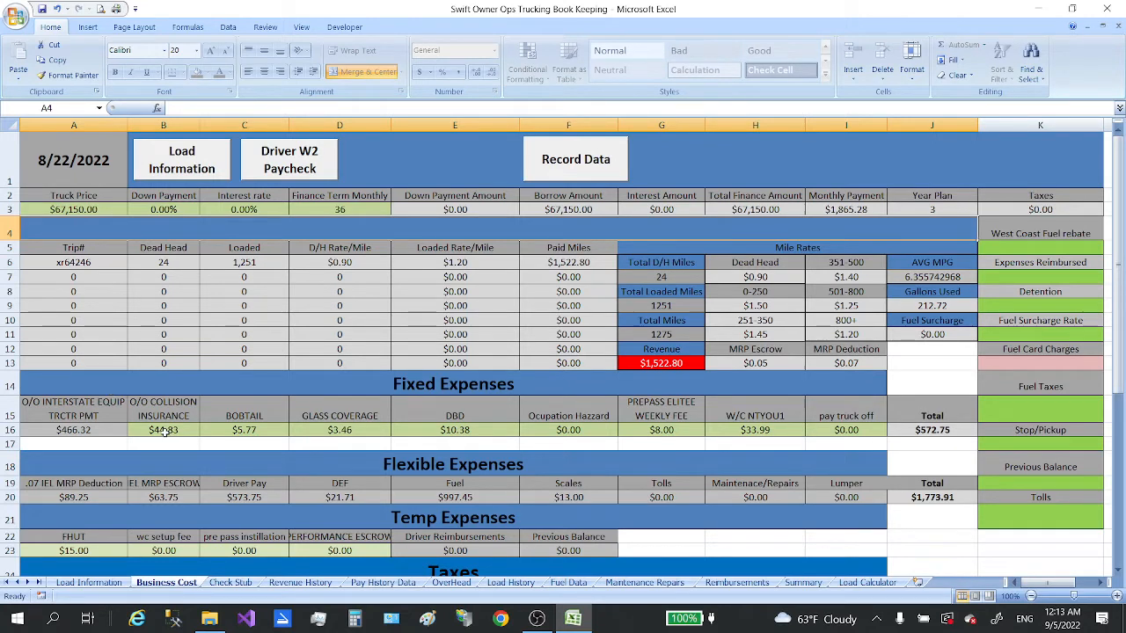
{"action": "left_click", "coordinate": [82, 430]}
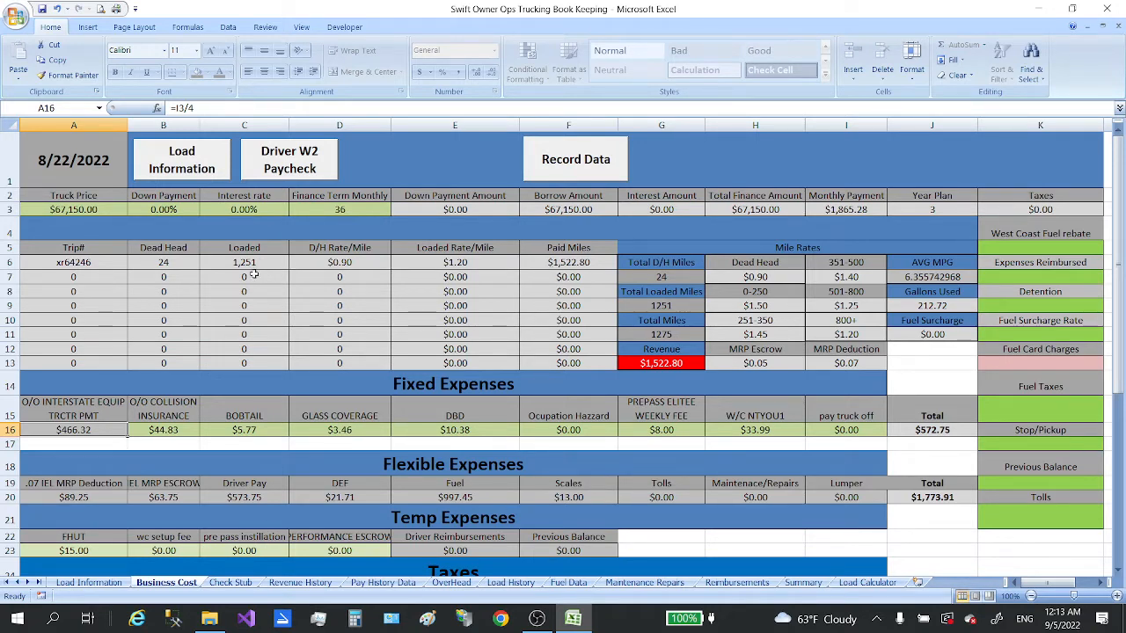
{"action": "left_click", "coordinate": [458, 262]}
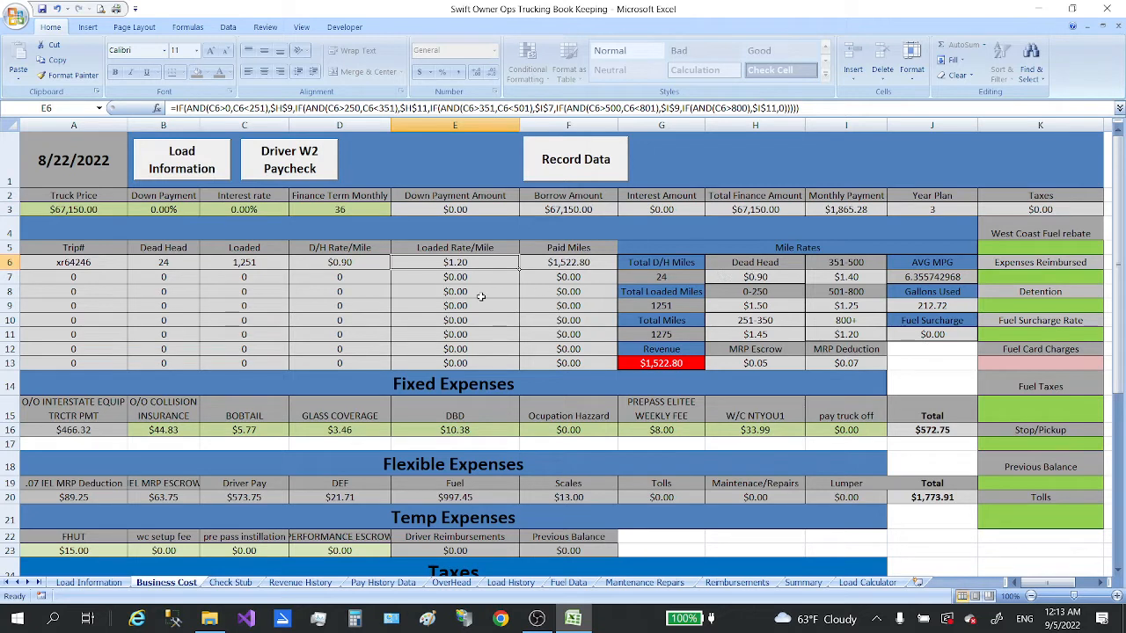
{"action": "left_click", "coordinate": [336, 262]}
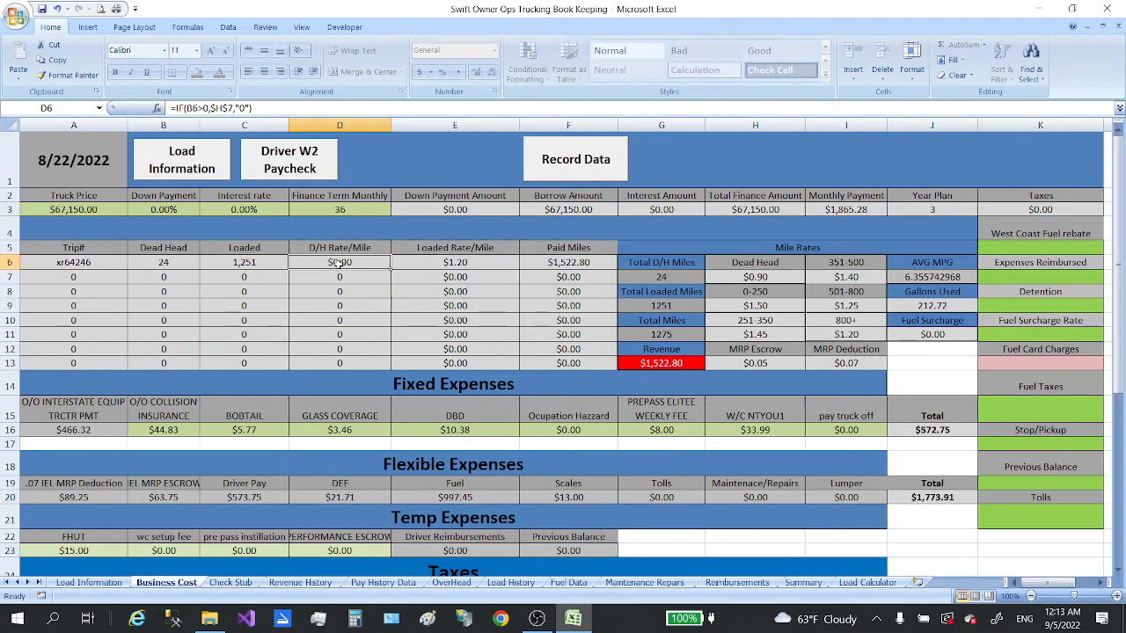
{"action": "left_click", "coordinate": [756, 278]}
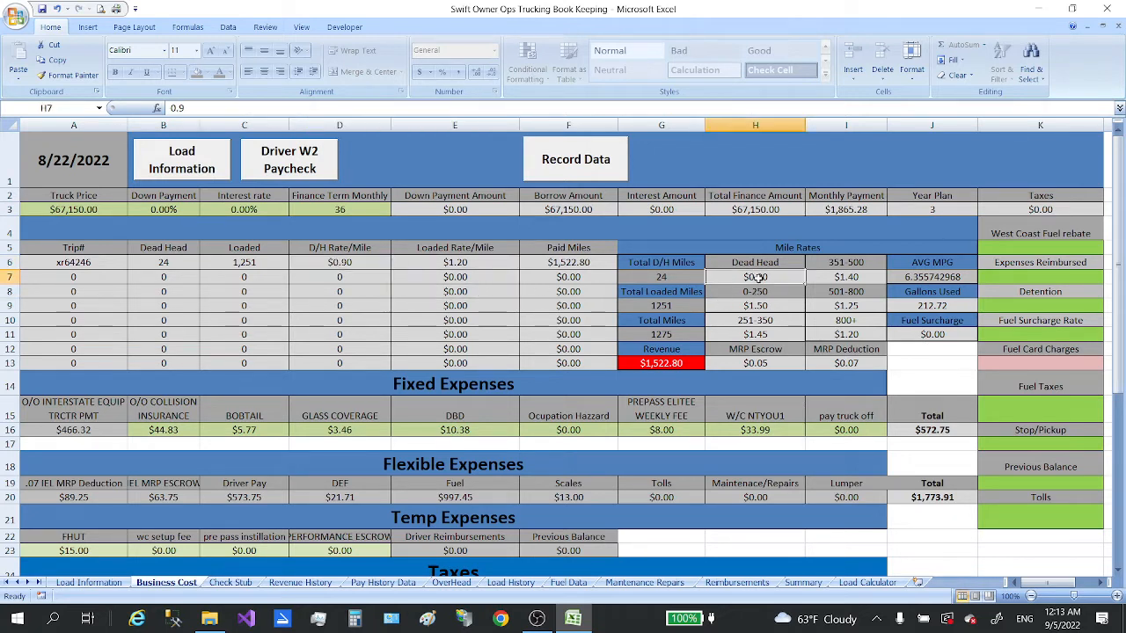
{"action": "left_click", "coordinate": [387, 293]}
{"action": "left_click", "coordinate": [454, 262]}
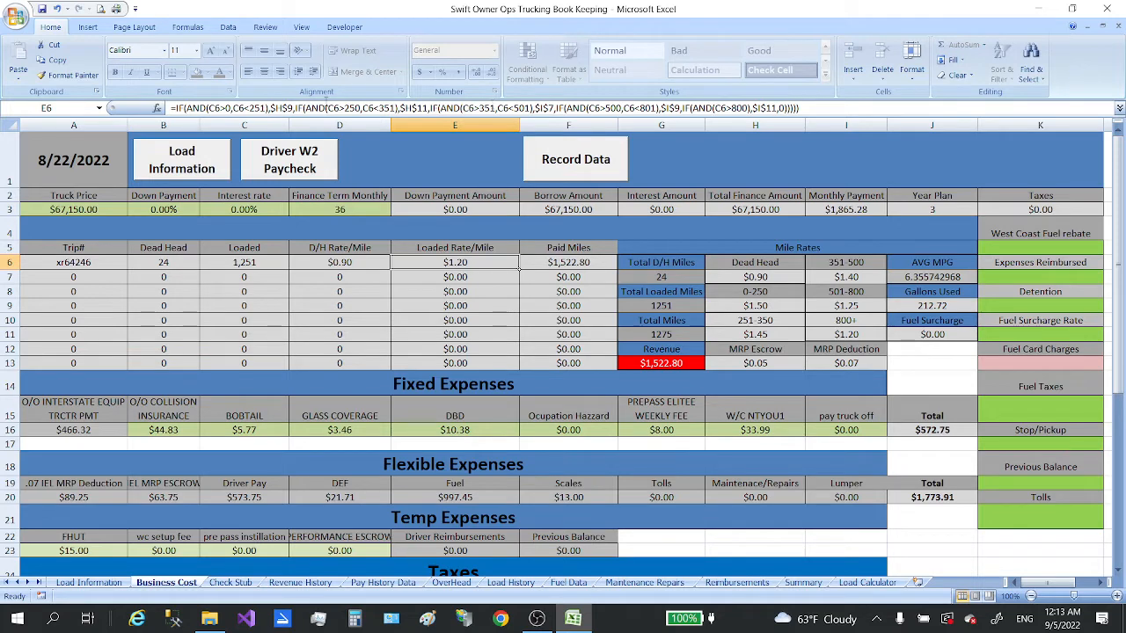
{"action": "left_click", "coordinate": [803, 109]}
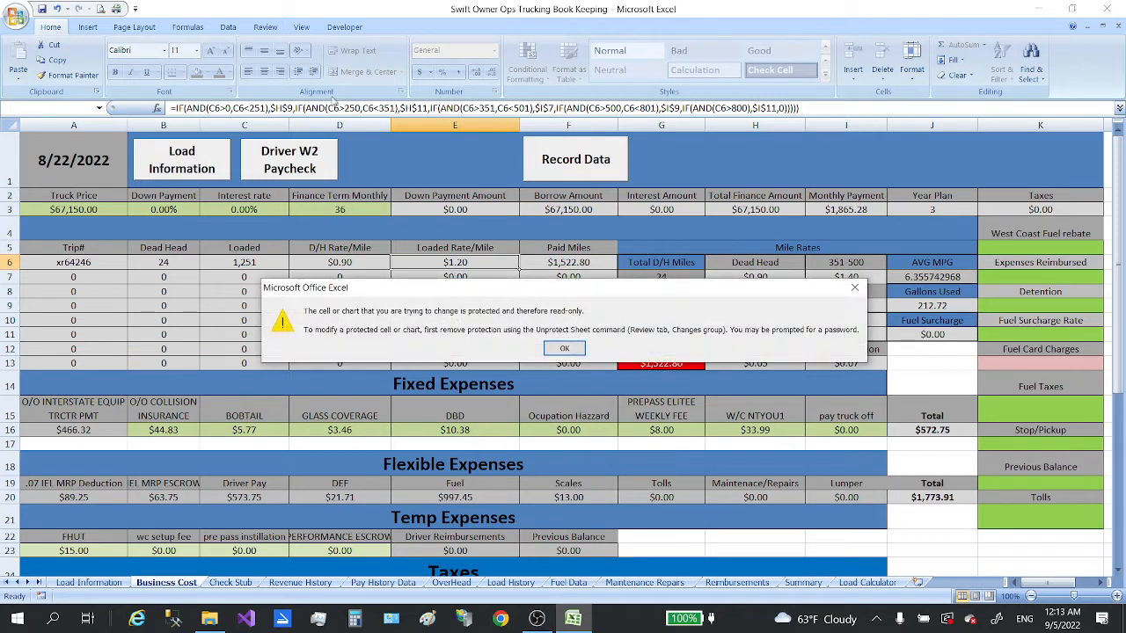
{"action": "left_click", "coordinate": [564, 352]}
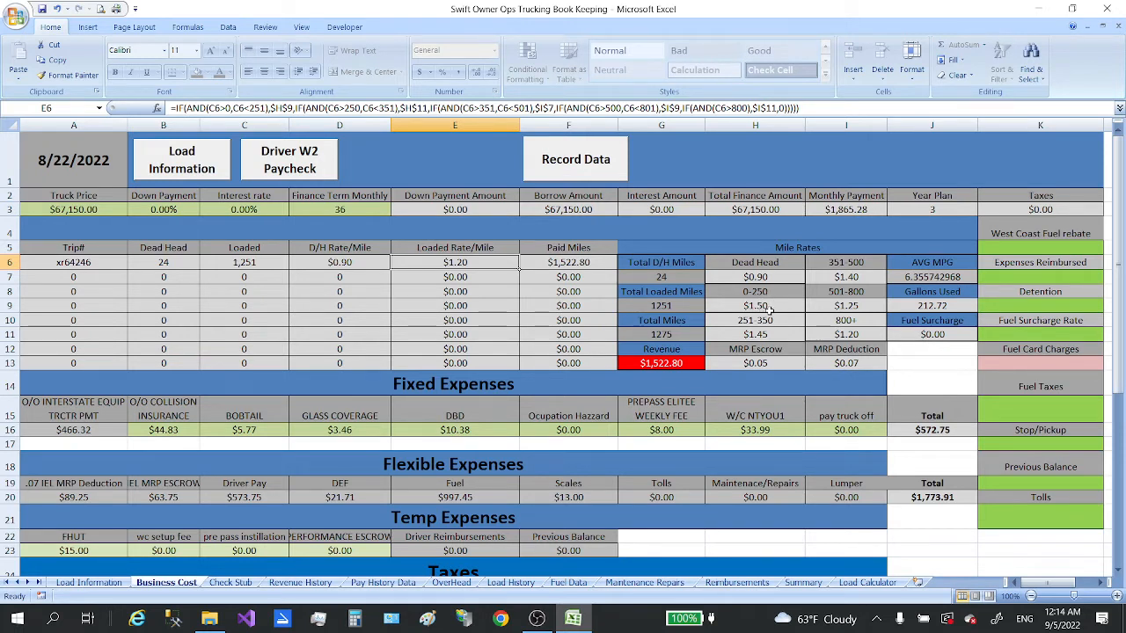
Step: Review the average MPG formula and the rebate and reimbursement cells in column K, checking against the Load Information sheet
{"action": "left_click", "coordinate": [305, 302]}
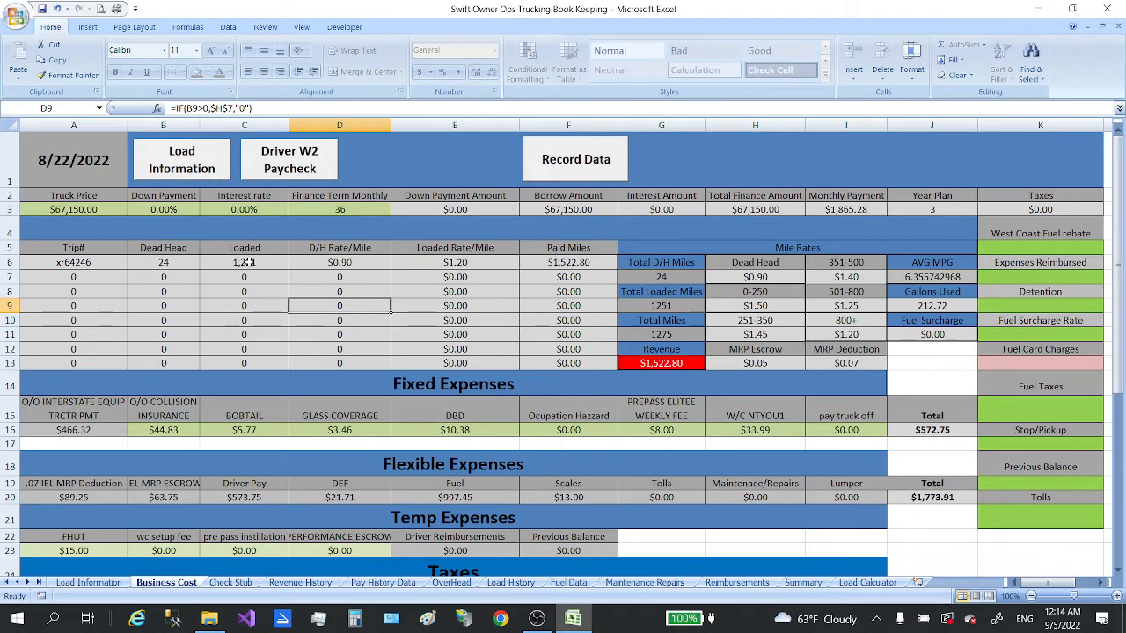
{"action": "left_click", "coordinate": [923, 279]}
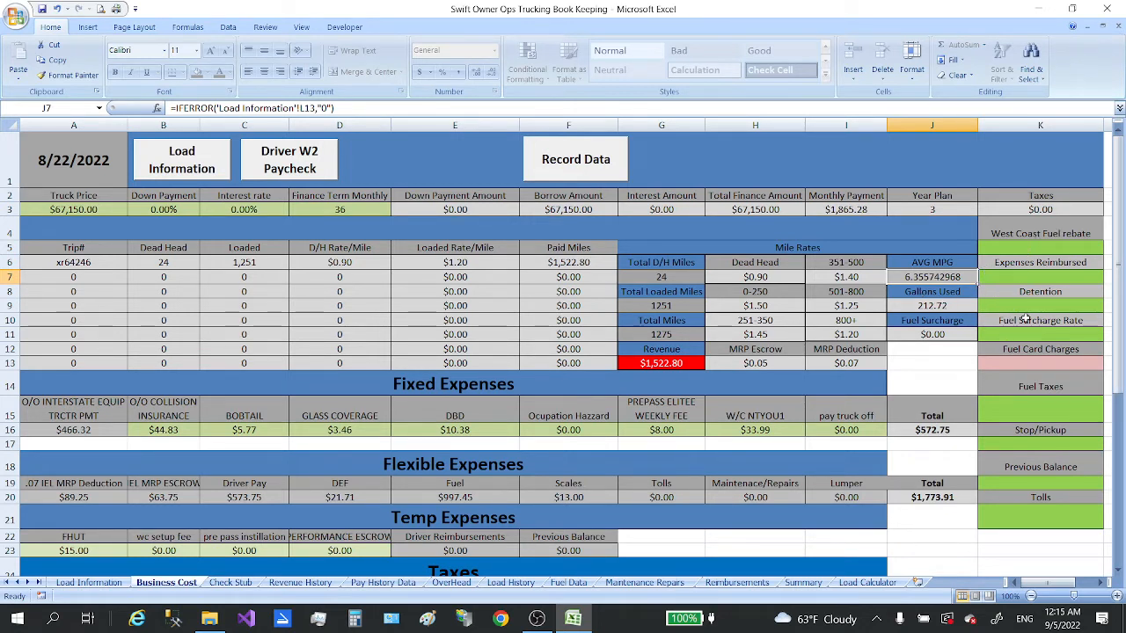
{"action": "left_click", "coordinate": [1021, 249]}
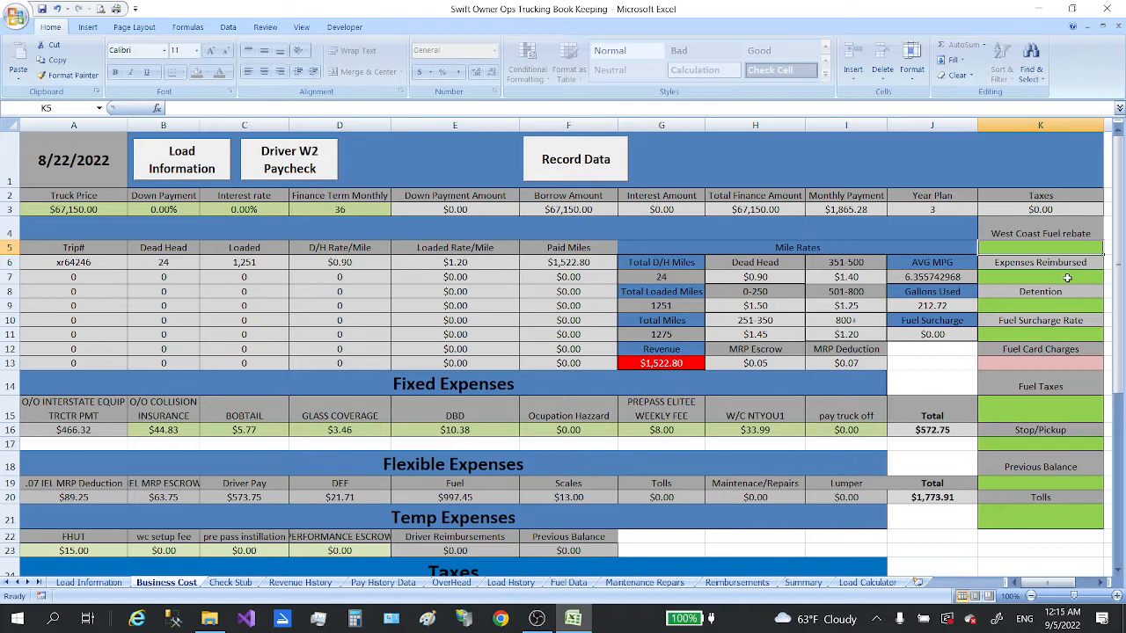
{"action": "left_click", "coordinate": [1040, 277]}
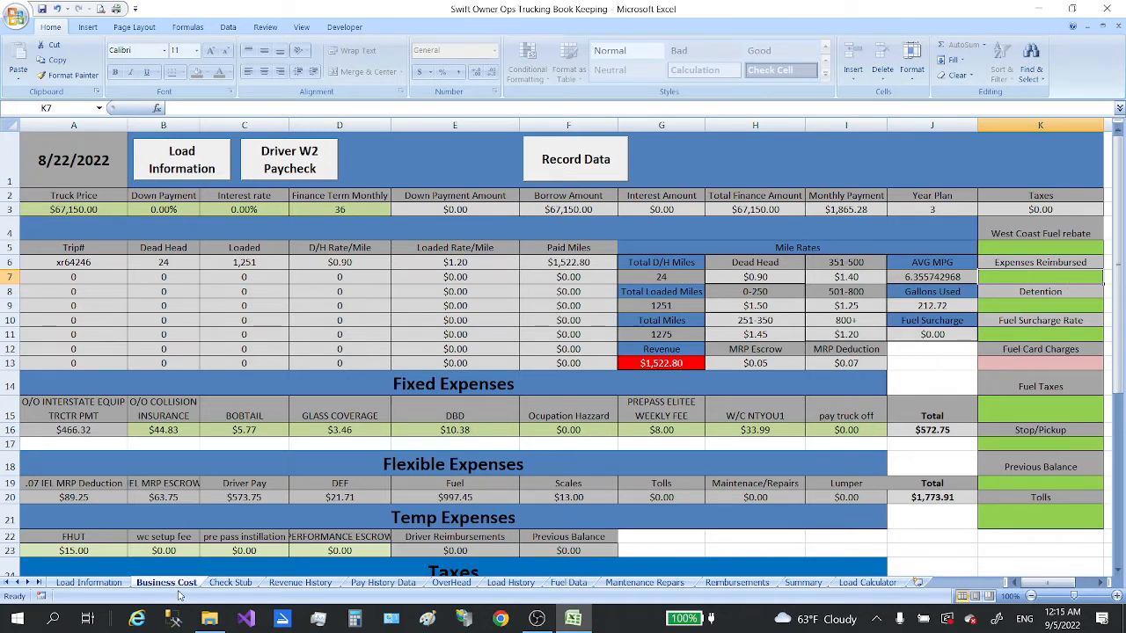
{"action": "left_click", "coordinate": [89, 583]}
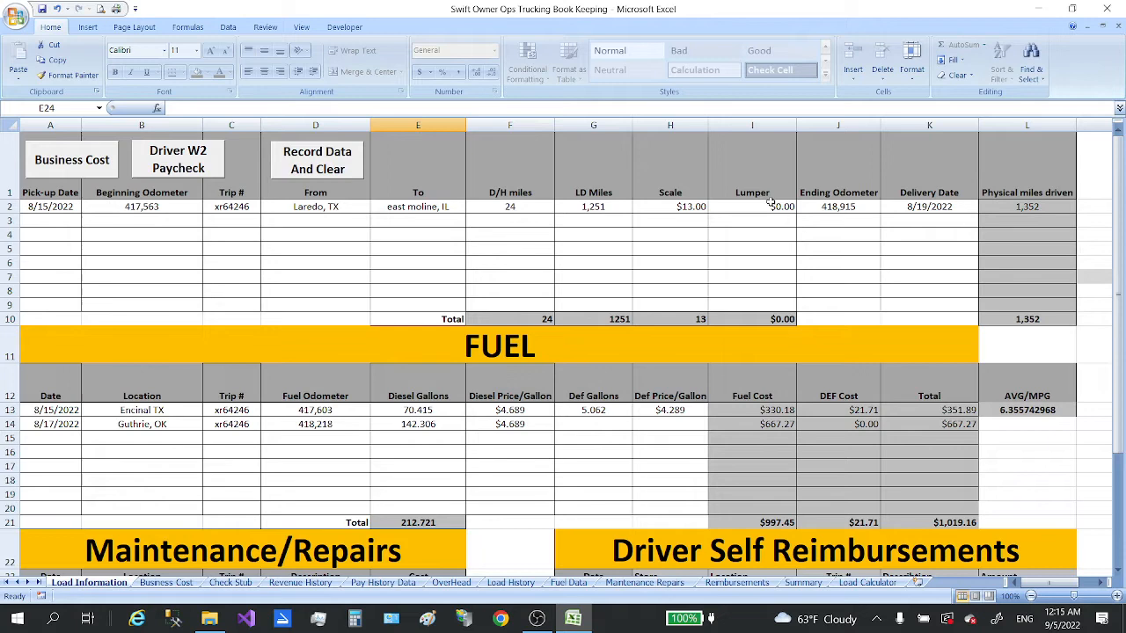
{"action": "left_click", "coordinate": [167, 582]}
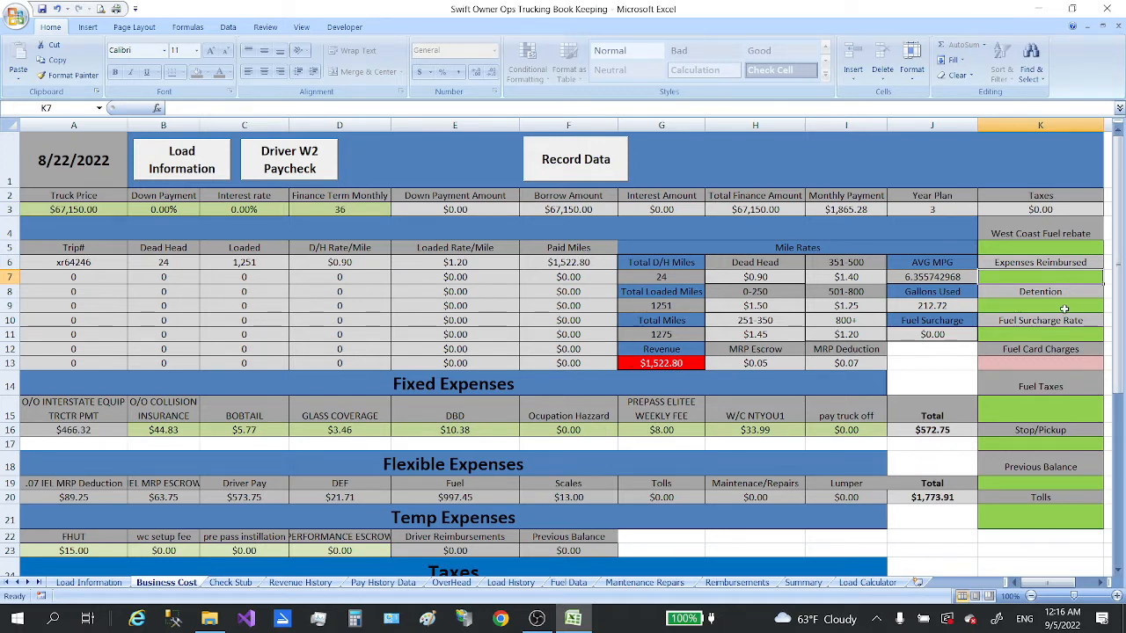
Step: Compare the Revenue formula in G13 with the Total Charges formula in C37 and the total amount paid to the owner
{"action": "scroll", "coordinate": [871, 301], "scroll_direction": "down", "scroll_amount": 2}
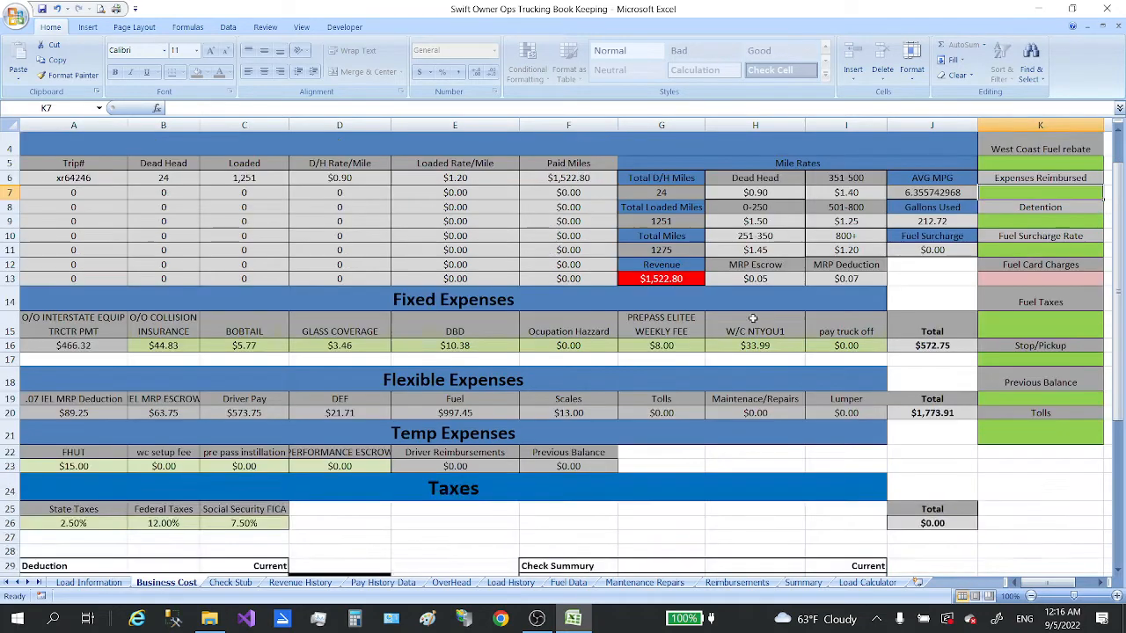
{"action": "left_click", "coordinate": [655, 225]}
{"action": "scroll", "coordinate": [630, 261], "scroll_direction": "down", "scroll_amount": 2}
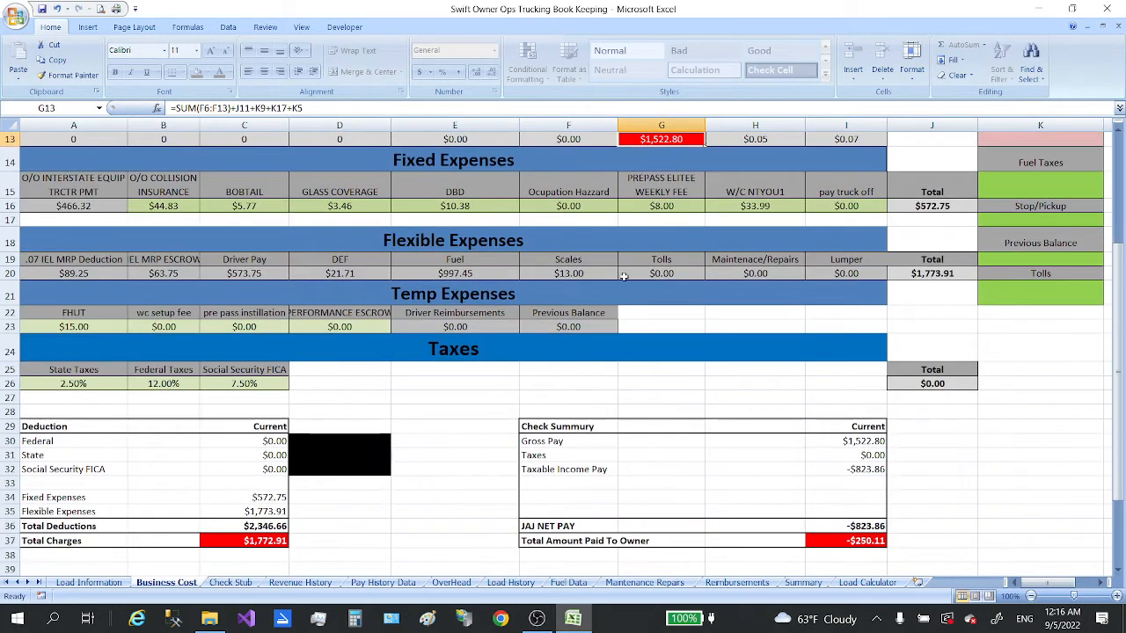
{"action": "scroll", "coordinate": [615, 286], "scroll_direction": "up", "scroll_amount": 3}
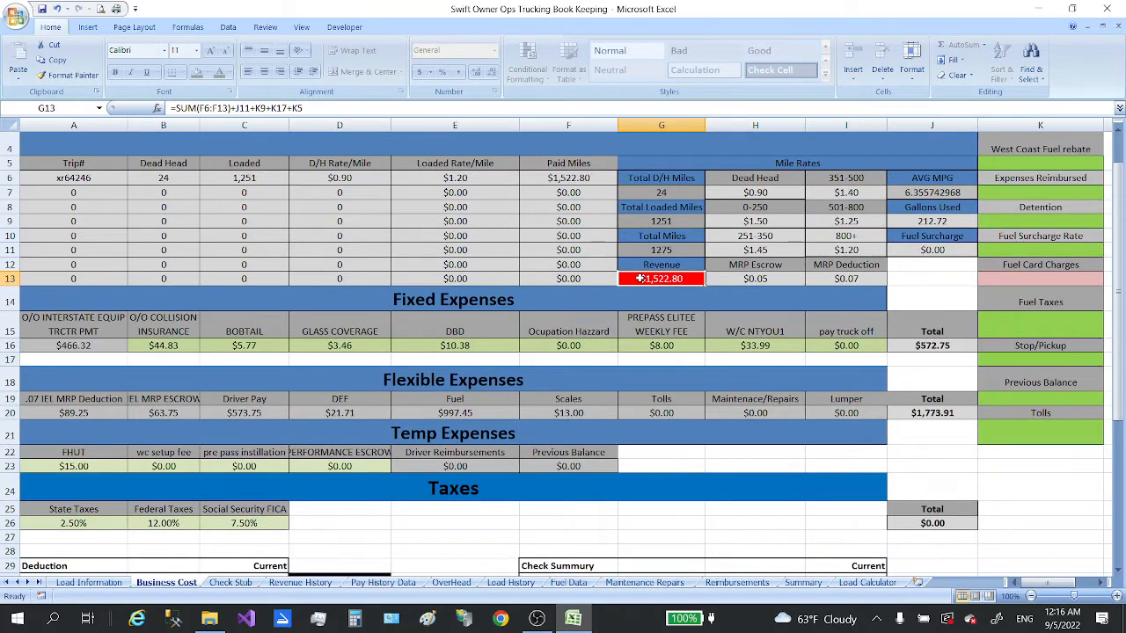
{"action": "scroll", "coordinate": [640, 277], "scroll_direction": "down", "scroll_amount": 3}
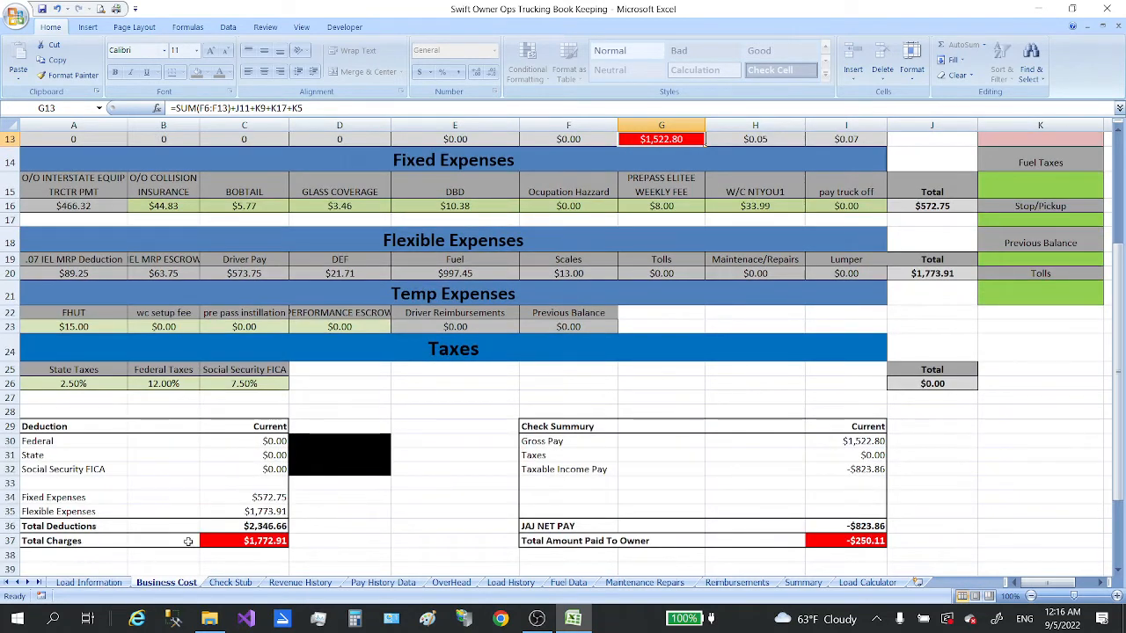
{"action": "left_click", "coordinate": [238, 540]}
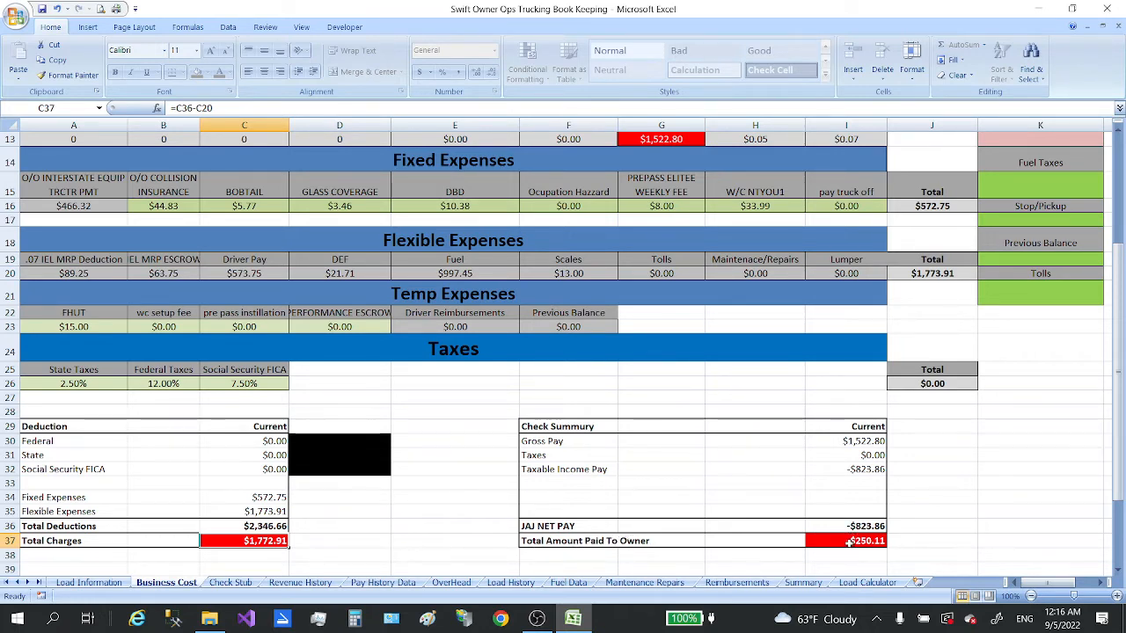
{"action": "scroll", "coordinate": [863, 461], "scroll_direction": "up", "scroll_amount": 4}
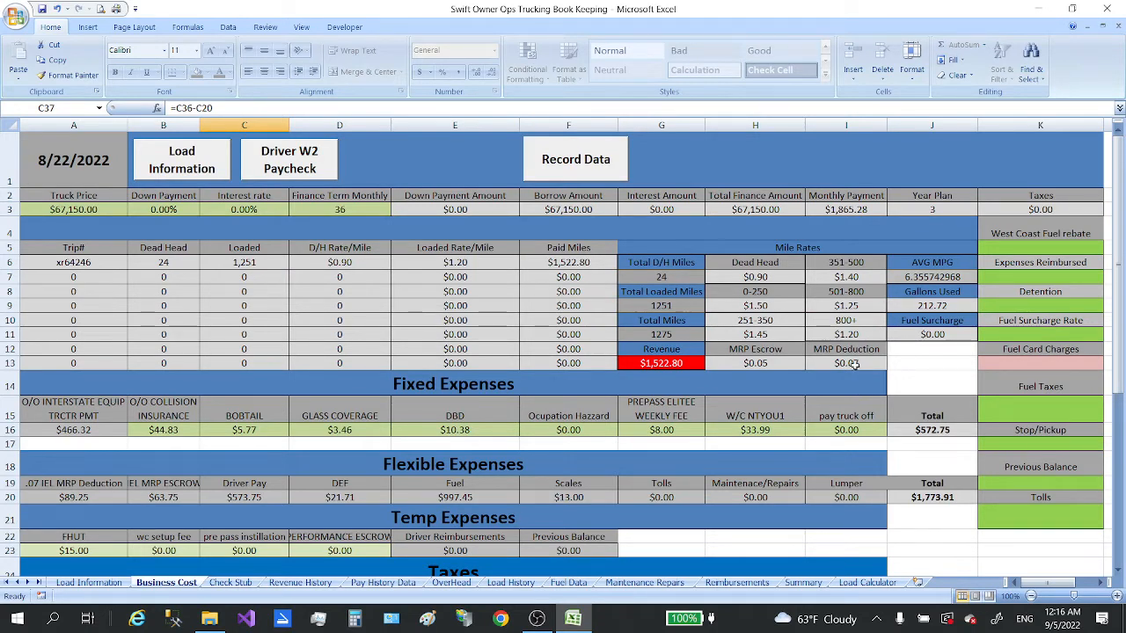
{"action": "scroll", "coordinate": [999, 377], "scroll_direction": "down", "scroll_amount": 4}
{"action": "scroll", "coordinate": [998, 377], "scroll_direction": "down", "scroll_amount": 2}
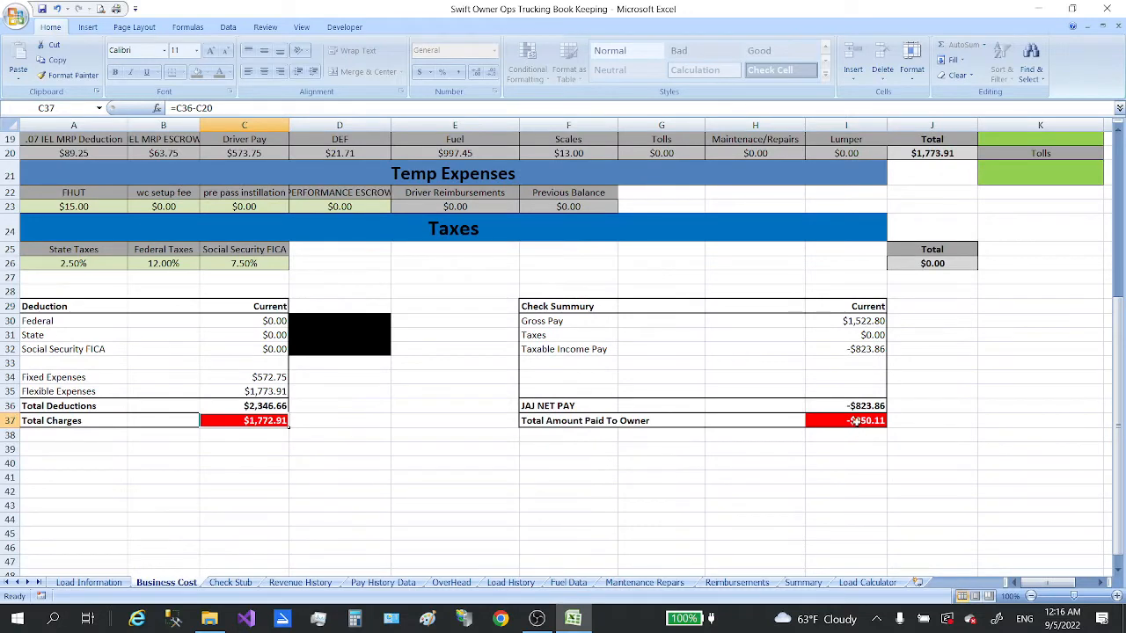
{"action": "scroll", "coordinate": [853, 422], "scroll_direction": "up", "scroll_amount": 6}
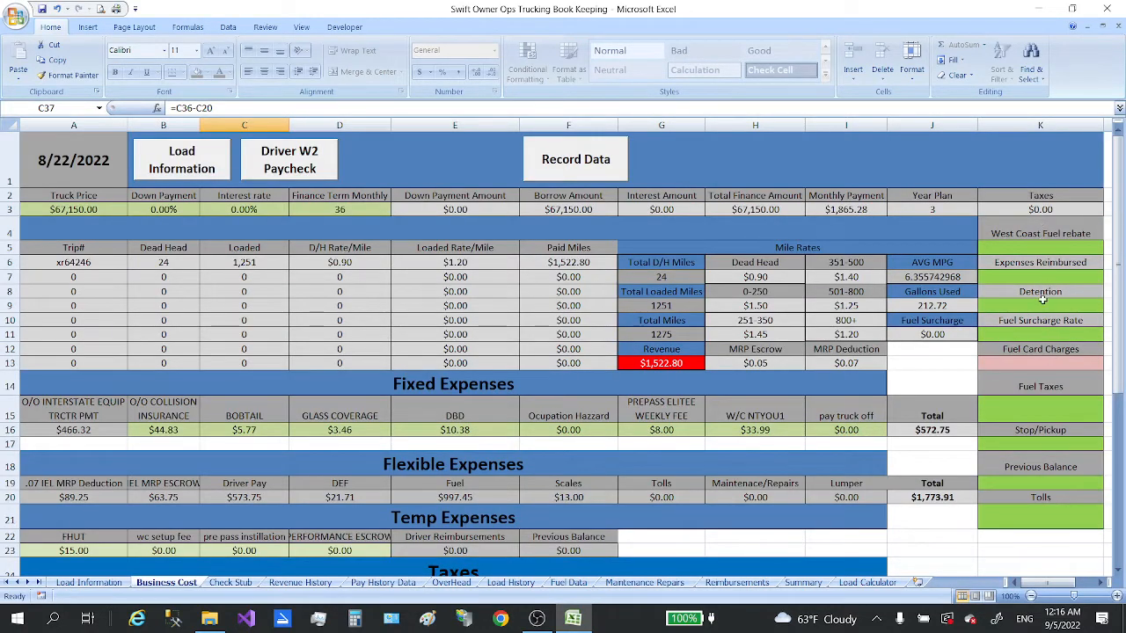
Step: Set the Fuel Surcharge Rate in cell K11 to 0.631
{"action": "left_click", "coordinate": [1023, 335]}
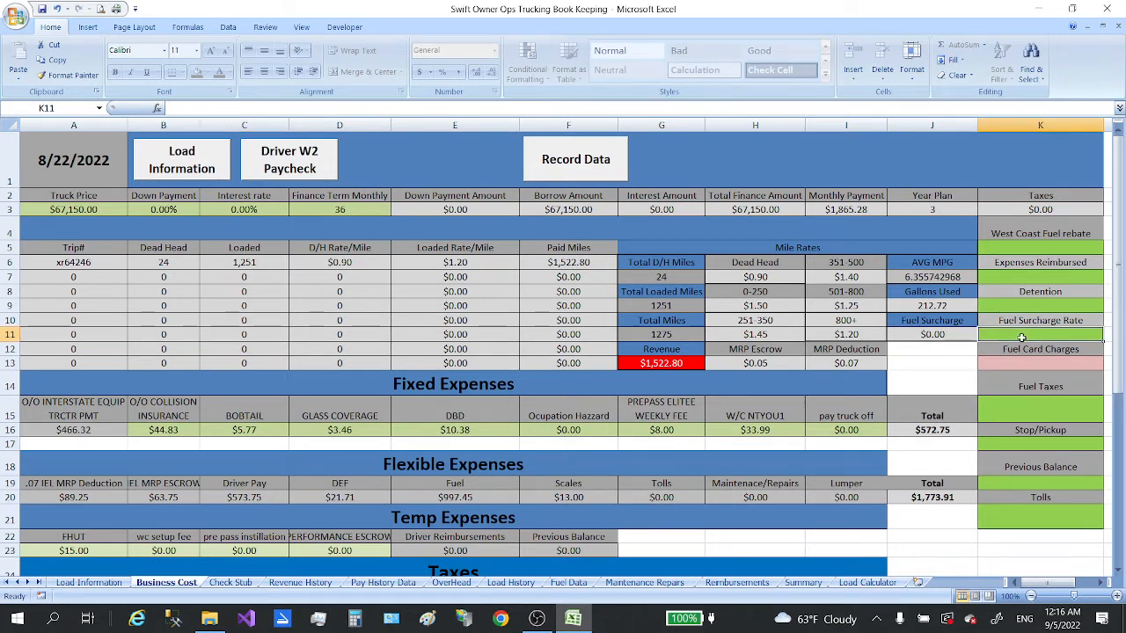
{"action": "type", "text": "."}
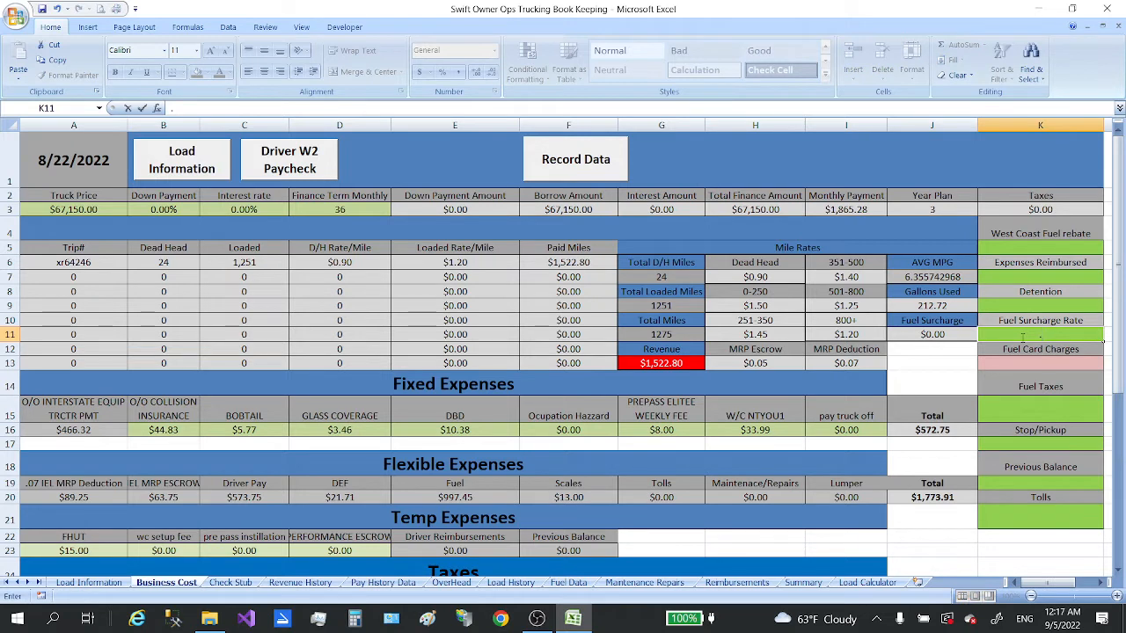
{"action": "type", "text": "631"}
{"action": "key", "text": "Return"}
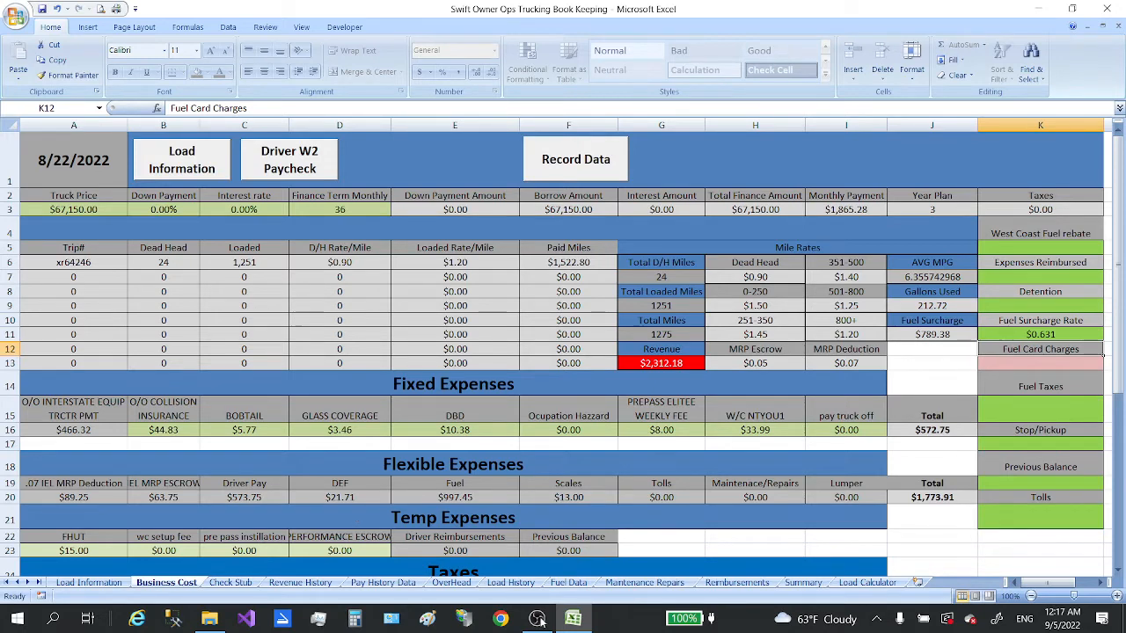
Step: Switch to Chrome and open the list of settlements by date on the SWIFT Owner Operator site
{"action": "left_click", "coordinate": [504, 623]}
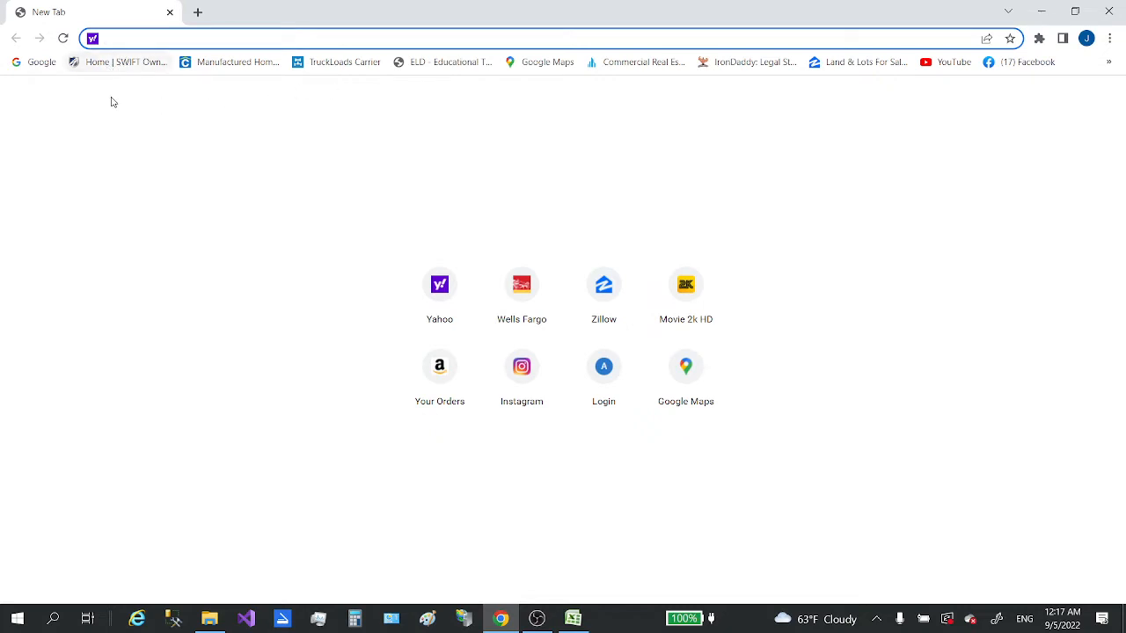
{"action": "left_click", "coordinate": [119, 62]}
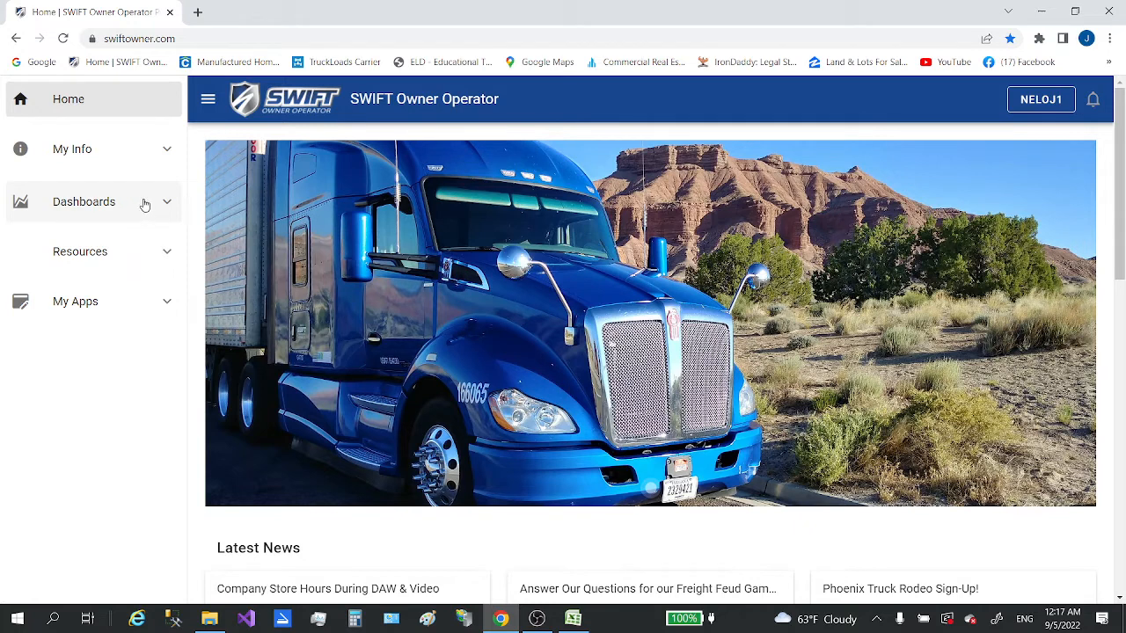
{"action": "left_click", "coordinate": [105, 201]}
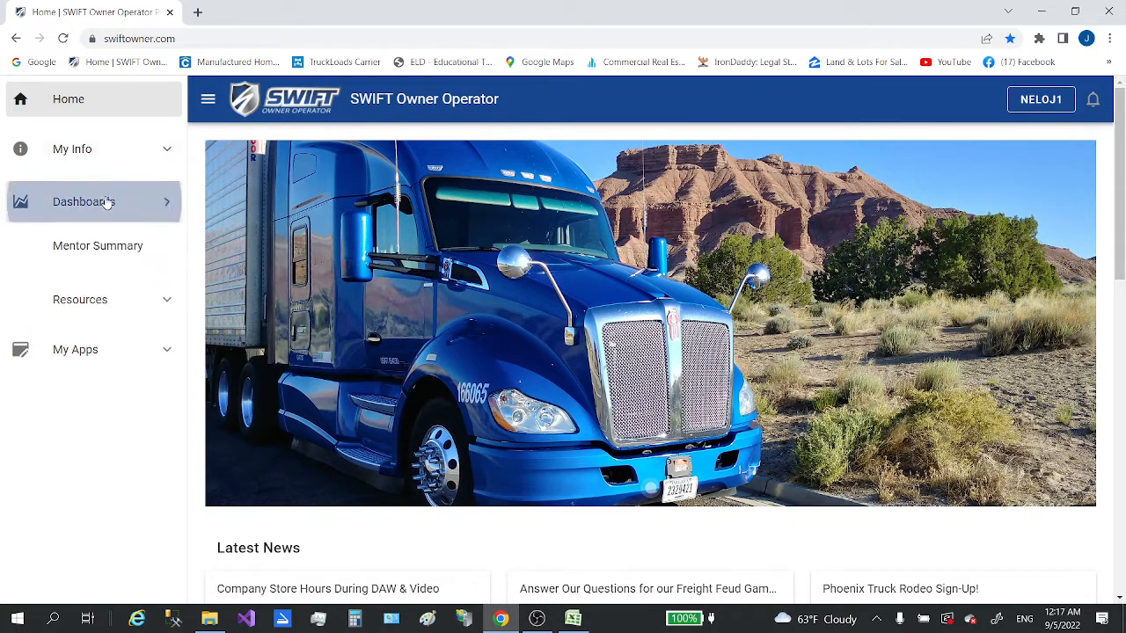
{"action": "left_click", "coordinate": [108, 152]}
{"action": "left_click", "coordinate": [95, 197]}
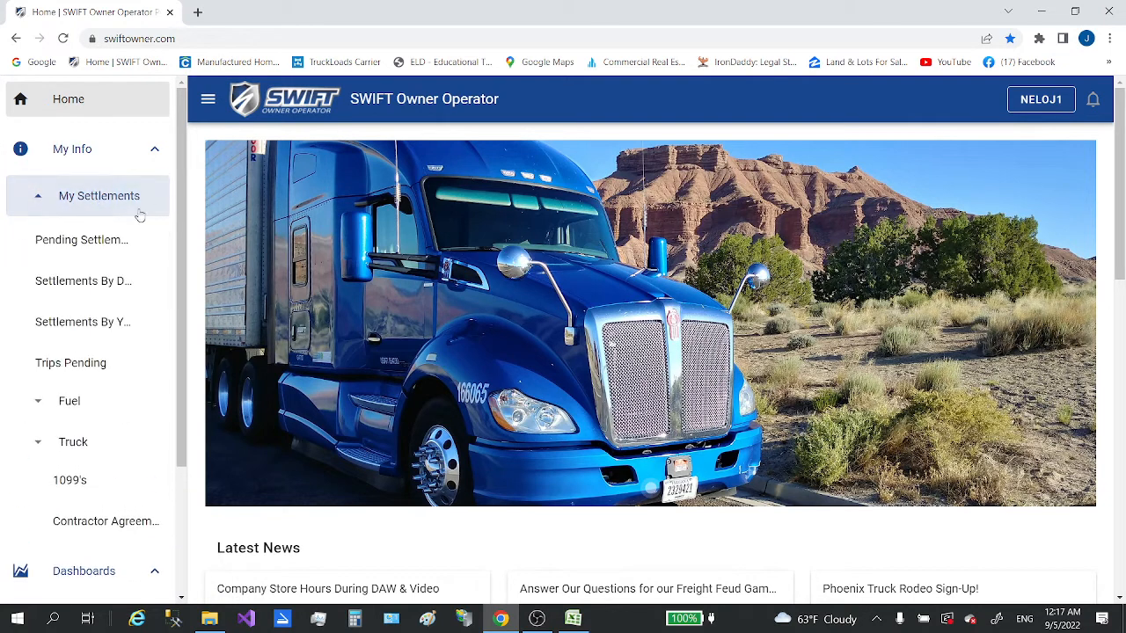
{"action": "left_click", "coordinate": [73, 281]}
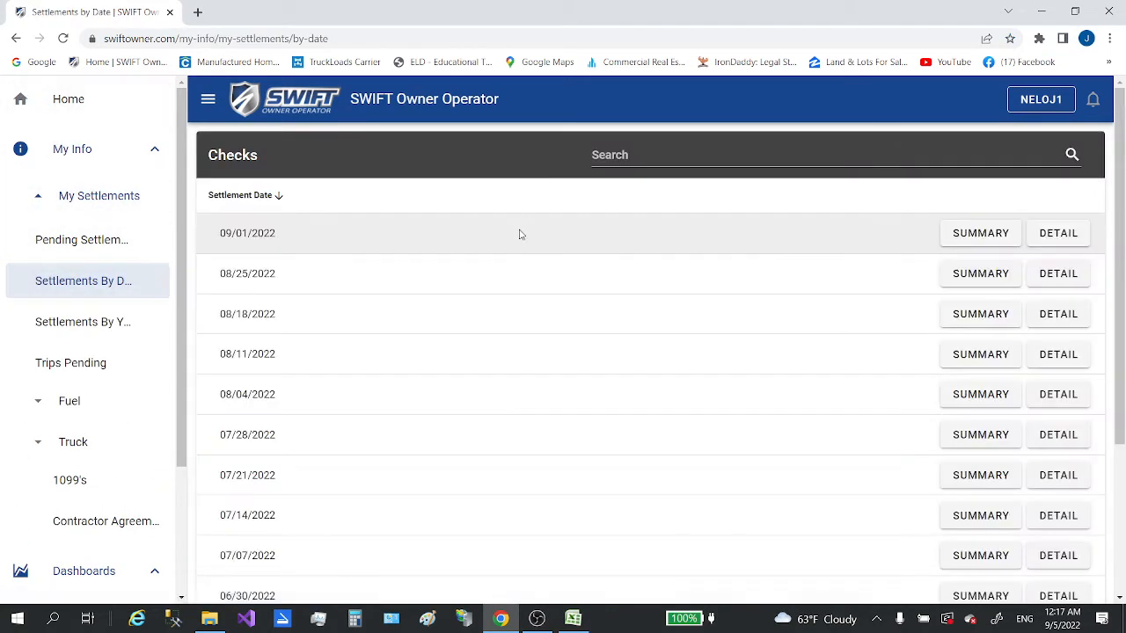
Step: Open the details of the 09/01/2022 settlement and look up the fuel surcharge rate in its Revenue table
{"action": "left_click", "coordinate": [1057, 233]}
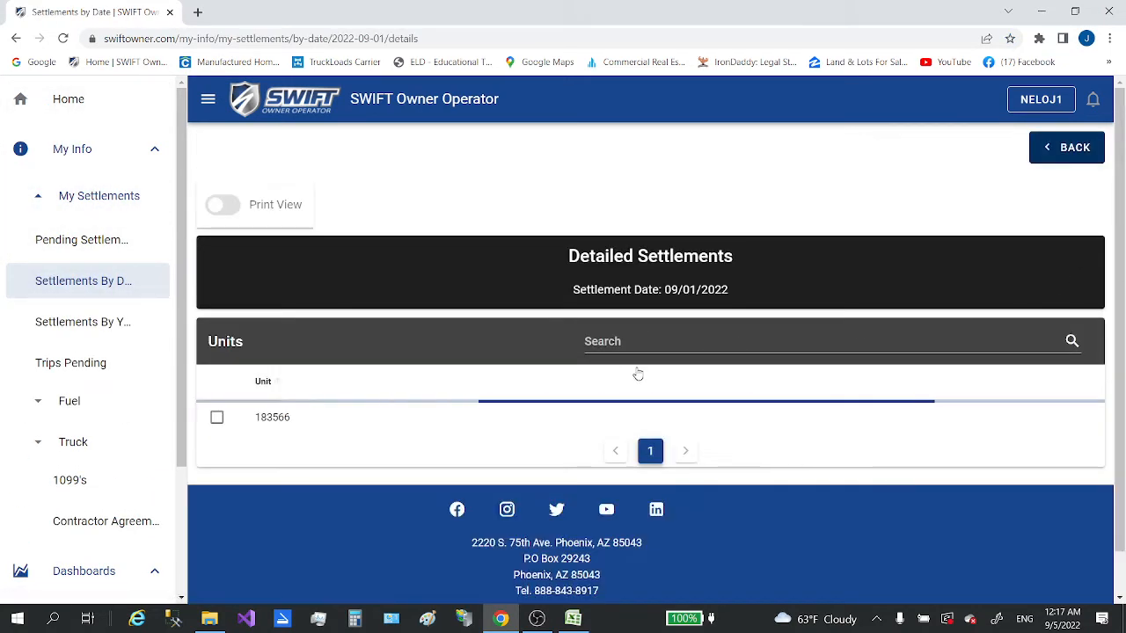
{"action": "scroll", "coordinate": [640, 366], "scroll_direction": "down", "scroll_amount": 2}
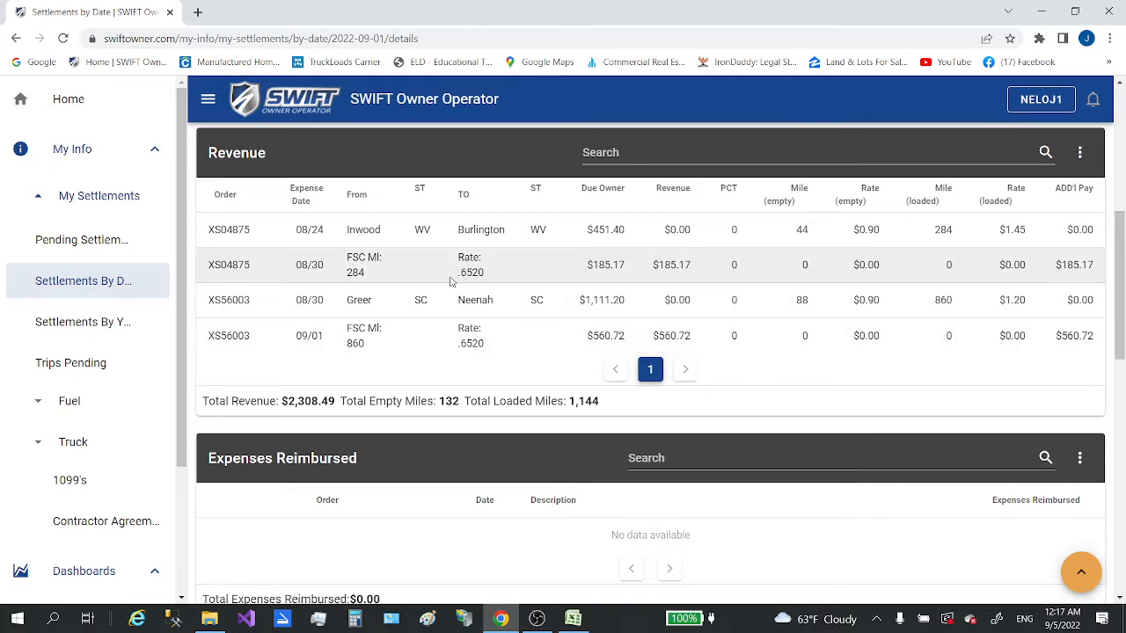
{"action": "left_click_drag", "start_coordinate": [458, 274], "coordinate": [490, 276]}
Step: Switch back to Excel and change the Fuel Surcharge Rate in cell K11 to 0.652
{"action": "left_click", "coordinate": [573, 618]}
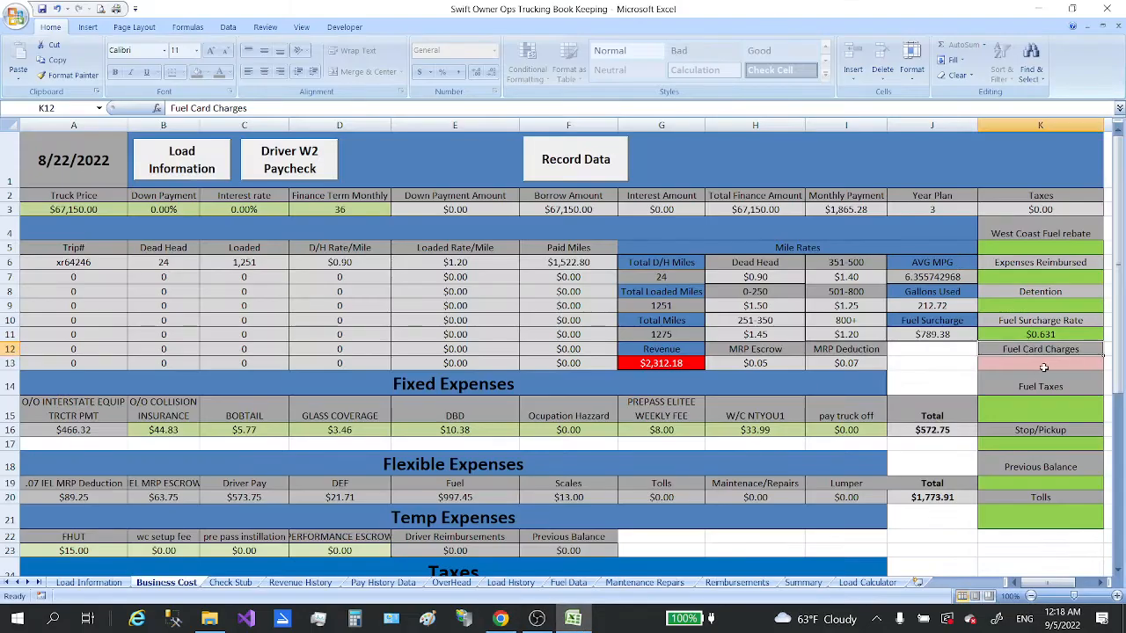
{"action": "double_click", "coordinate": [1052, 336]}
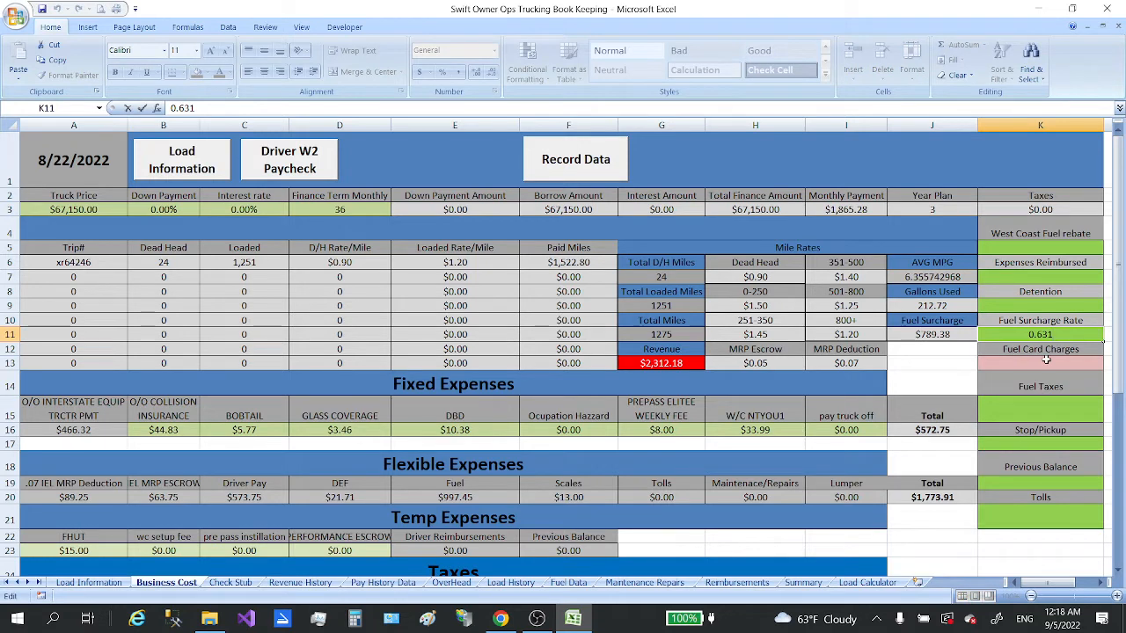
{"action": "key", "text": "BackSpace"}
{"action": "key", "text": "BackSpace"}
{"action": "type", "text": "52"}
{"action": "key", "text": "Return"}
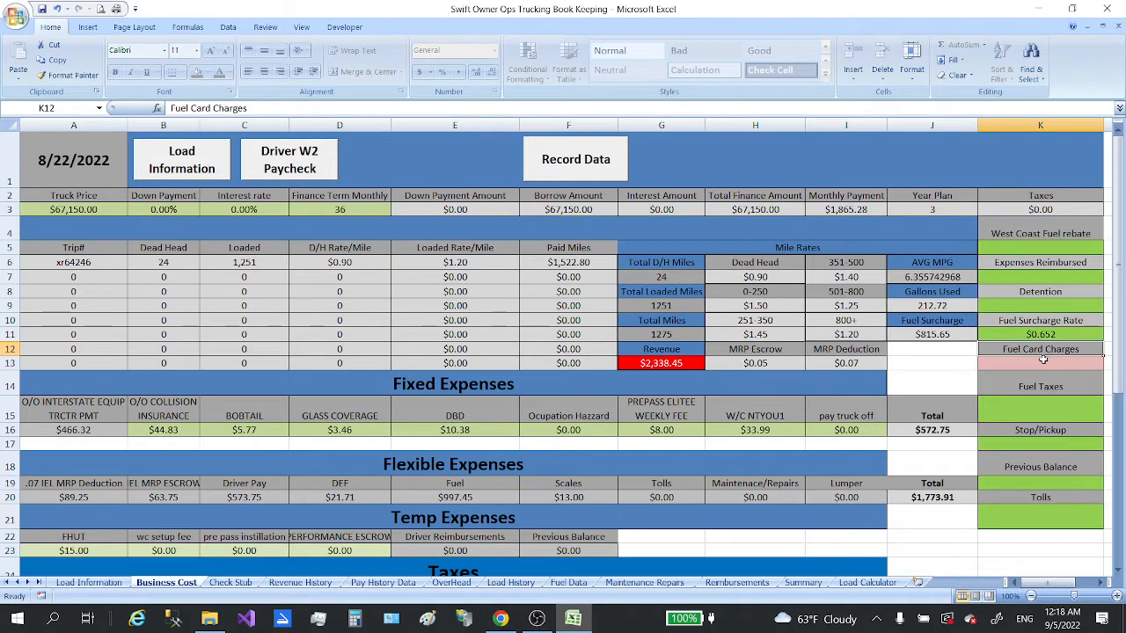
Step: Select the Fuel Card Charges cell K13, switch to Chrome and find the negative deductions in the 09/01/2022 settlement's Charges table
{"action": "left_click", "coordinate": [1045, 364]}
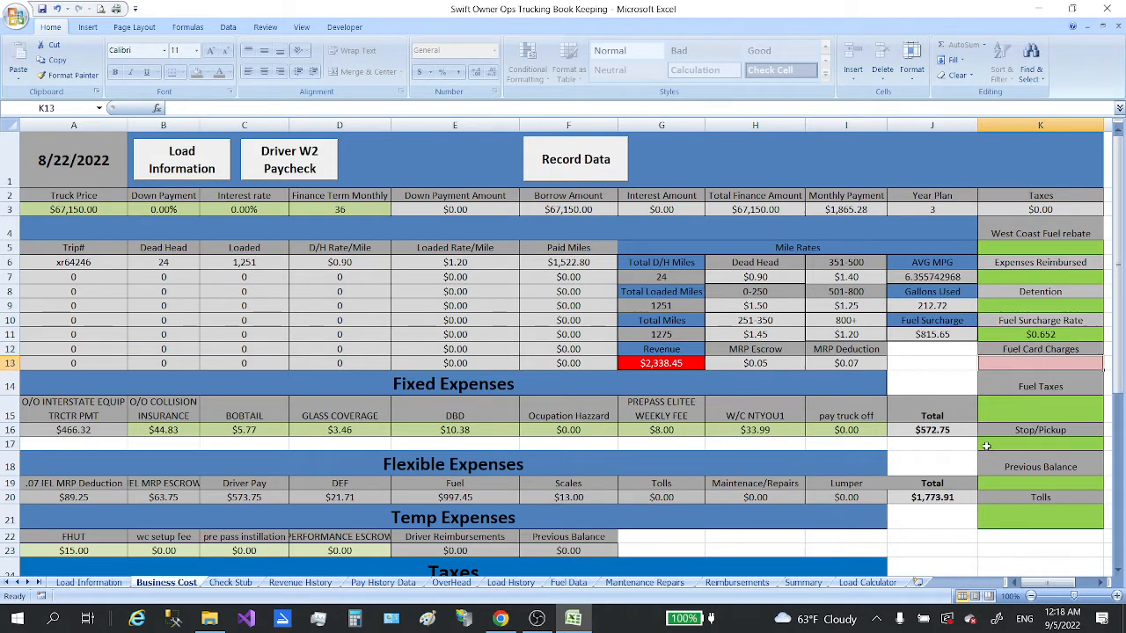
{"action": "left_click", "coordinate": [1025, 387]}
{"action": "left_click", "coordinate": [1038, 363]}
{"action": "left_click", "coordinate": [511, 627]}
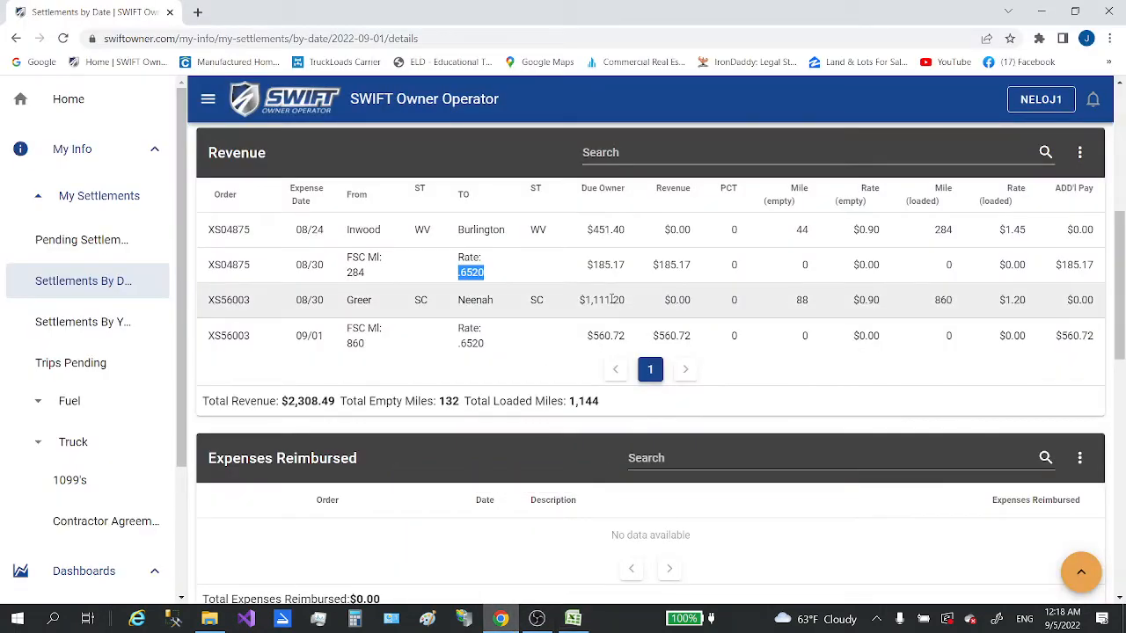
{"action": "scroll", "coordinate": [613, 300], "scroll_direction": "up", "scroll_amount": 2}
{"action": "scroll", "coordinate": [607, 352], "scroll_direction": "down", "scroll_amount": 7}
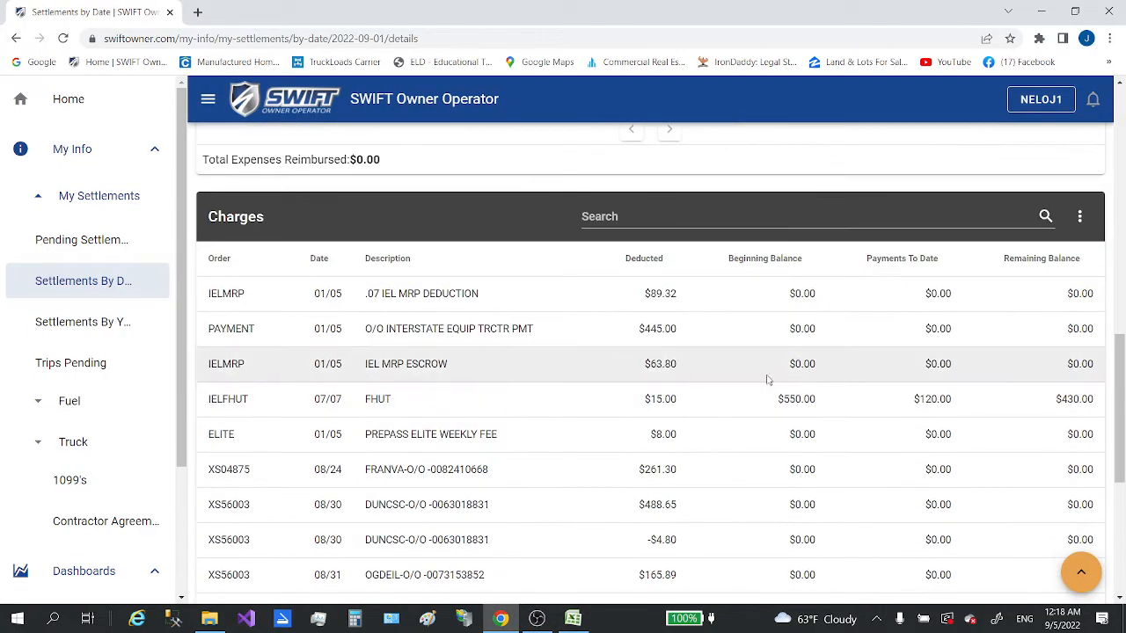
{"action": "scroll", "coordinate": [767, 380], "scroll_direction": "down", "scroll_amount": 2}
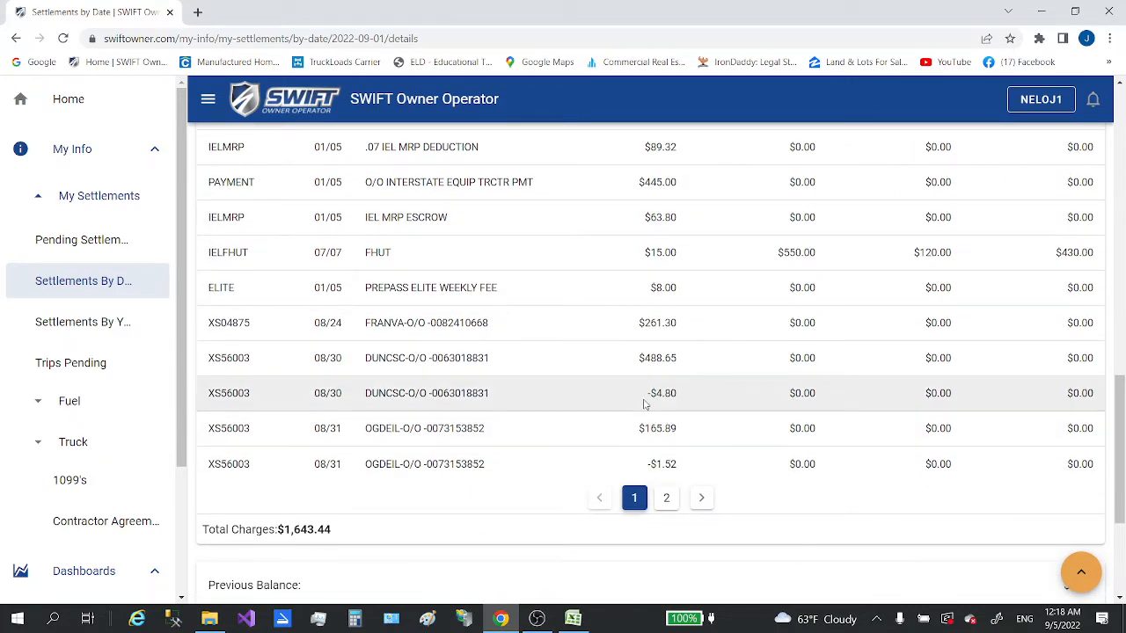
{"action": "left_click_drag", "start_coordinate": [648, 398], "coordinate": [698, 396]}
{"action": "left_click_drag", "start_coordinate": [648, 463], "coordinate": [695, 464]}
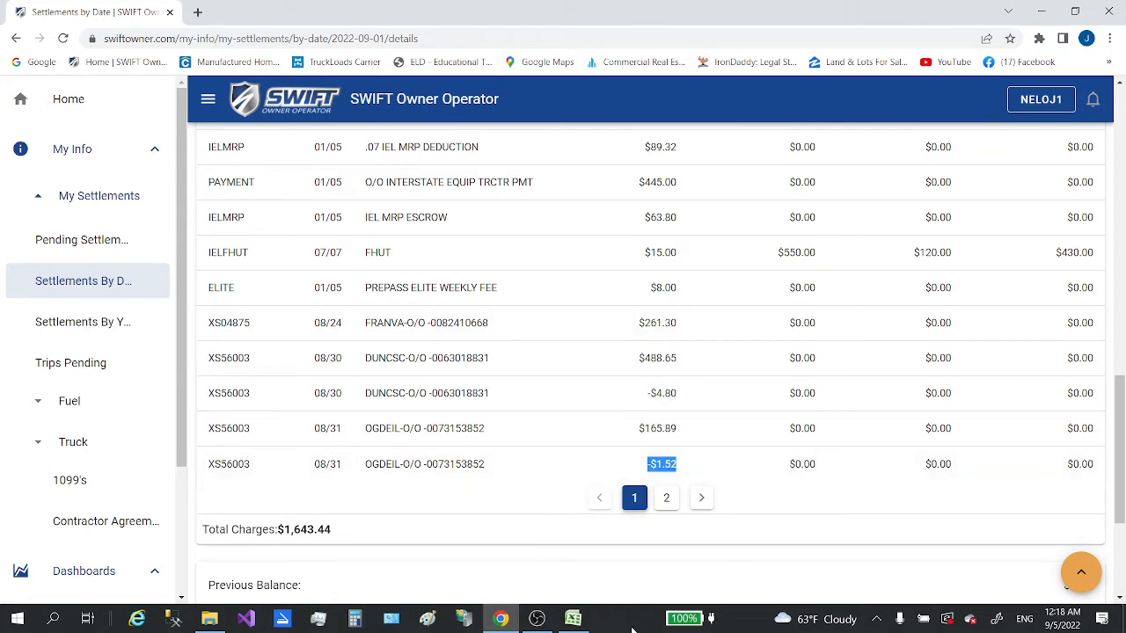
Step: Switch back to Excel and enter 453 as the Fuel Card Charges in cell K13
{"action": "left_click", "coordinate": [572, 618]}
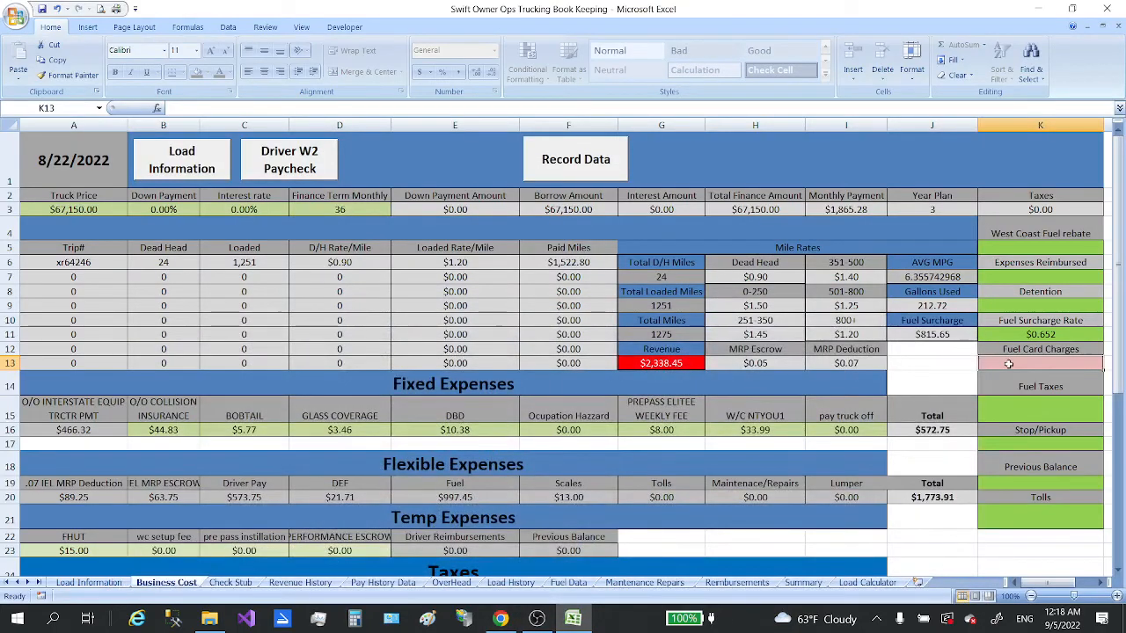
{"action": "type", "text": "453"}
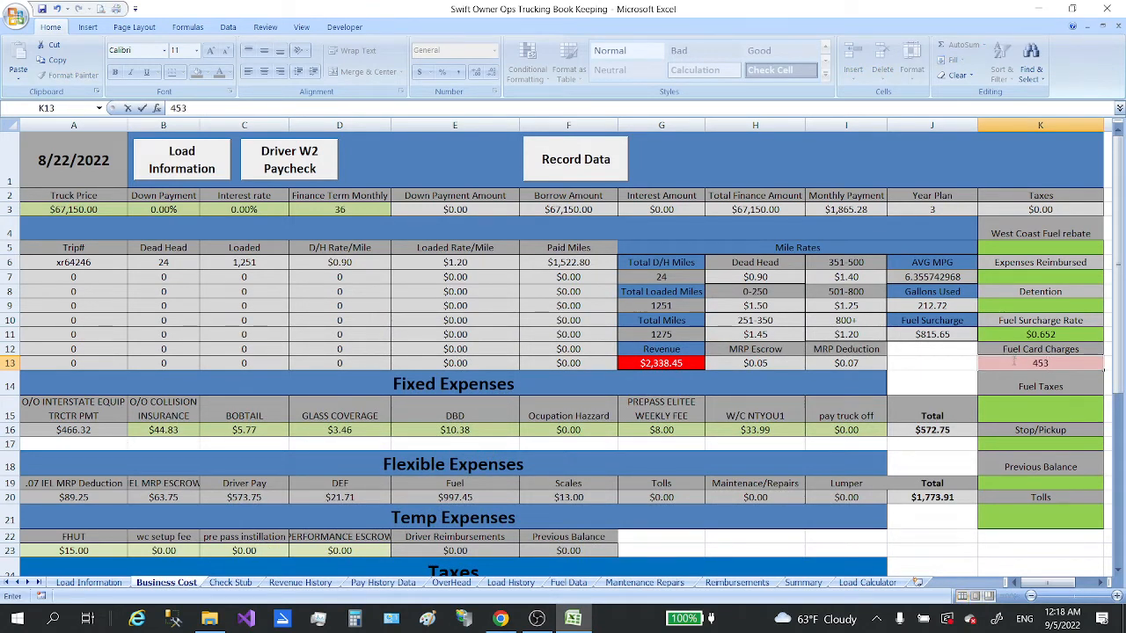
{"action": "key", "text": "Return"}
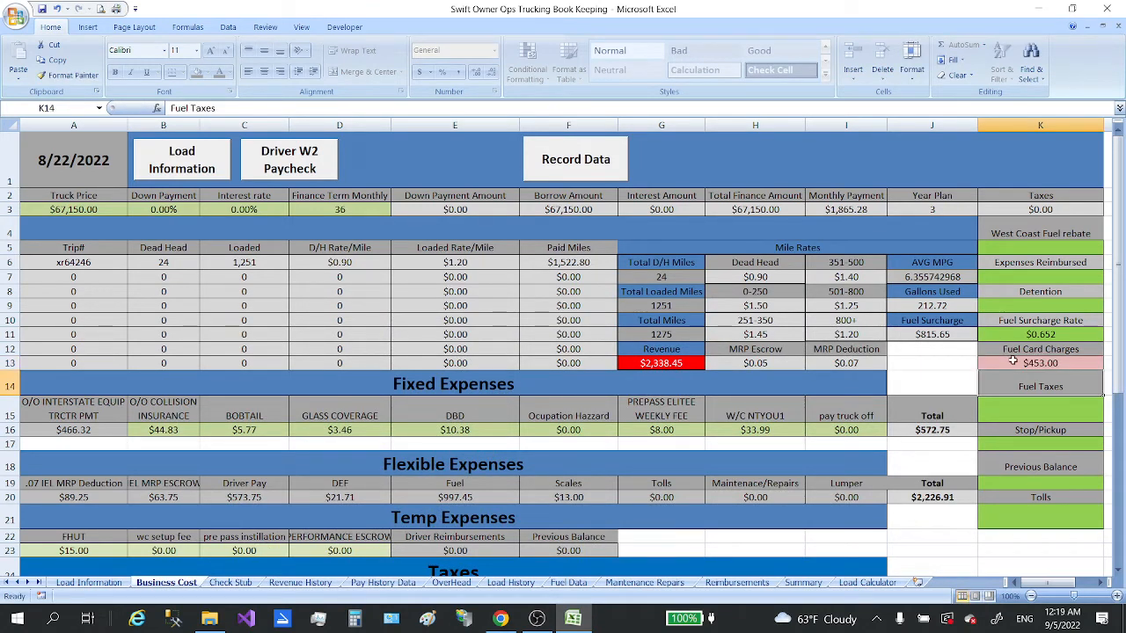
Step: Replace the Fuel Card Charges in cell K13 with 4.25 and make the amount negative, -4.25
{"action": "left_click", "coordinate": [1014, 363]}
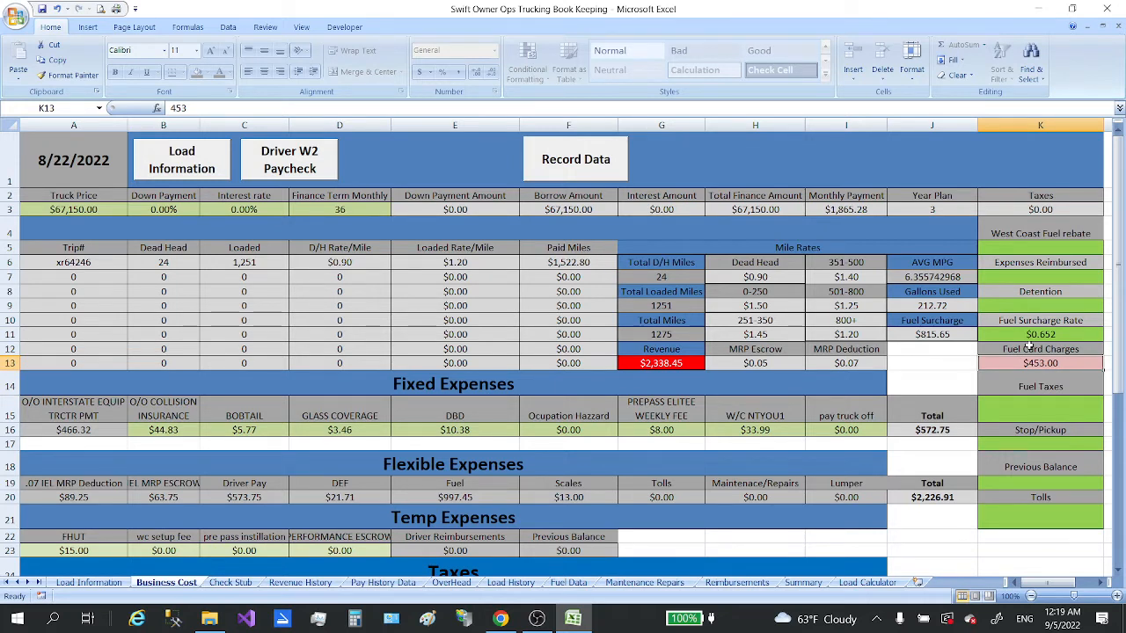
{"action": "type", "text": "4.25"}
{"action": "key", "text": "Return"}
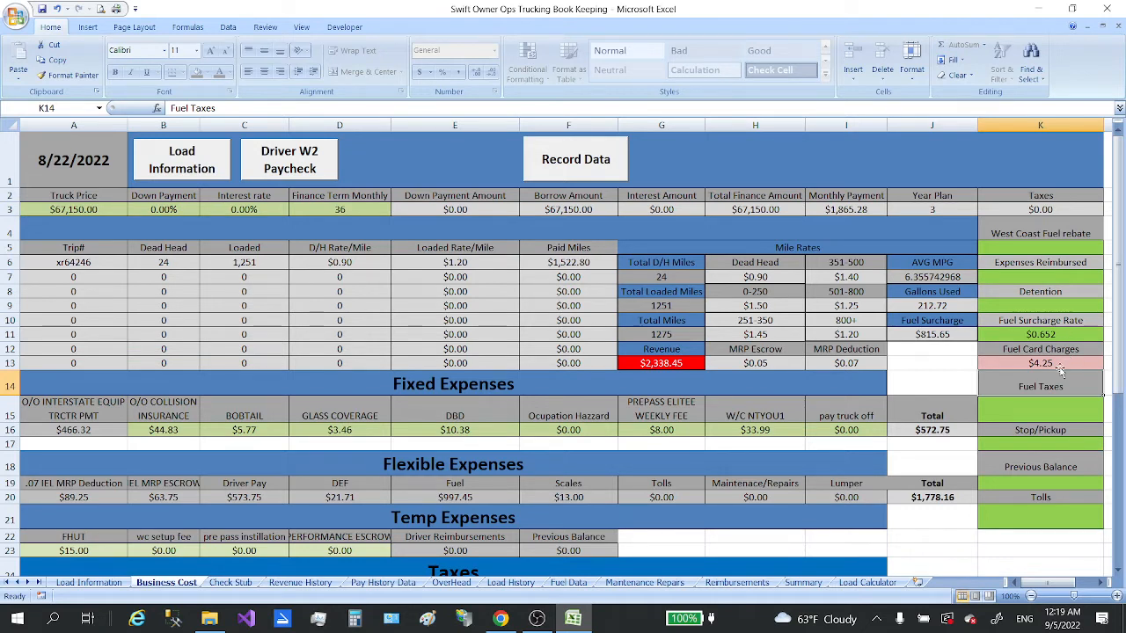
{"action": "double_click", "coordinate": [1022, 364]}
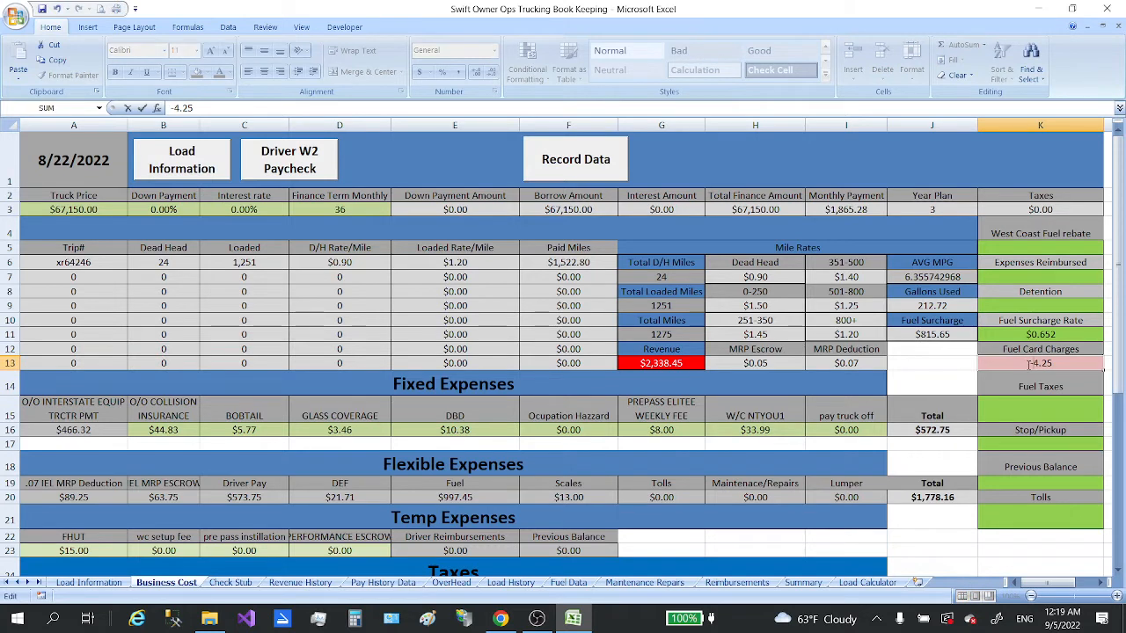
{"action": "key", "text": "Return"}
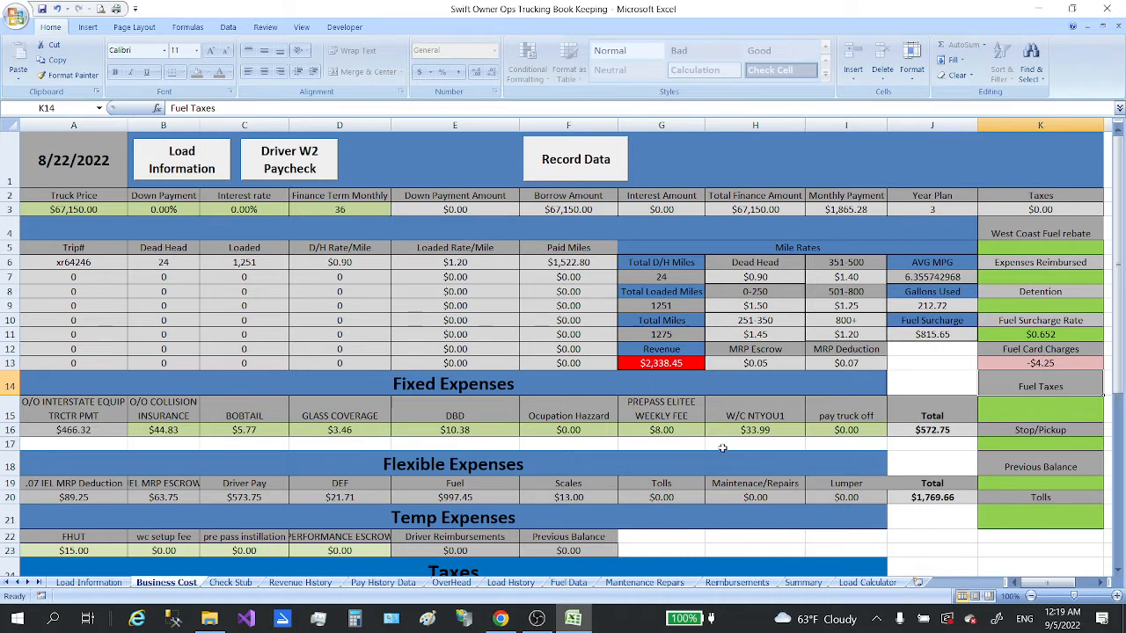
{"action": "double_click", "coordinate": [1041, 363]}
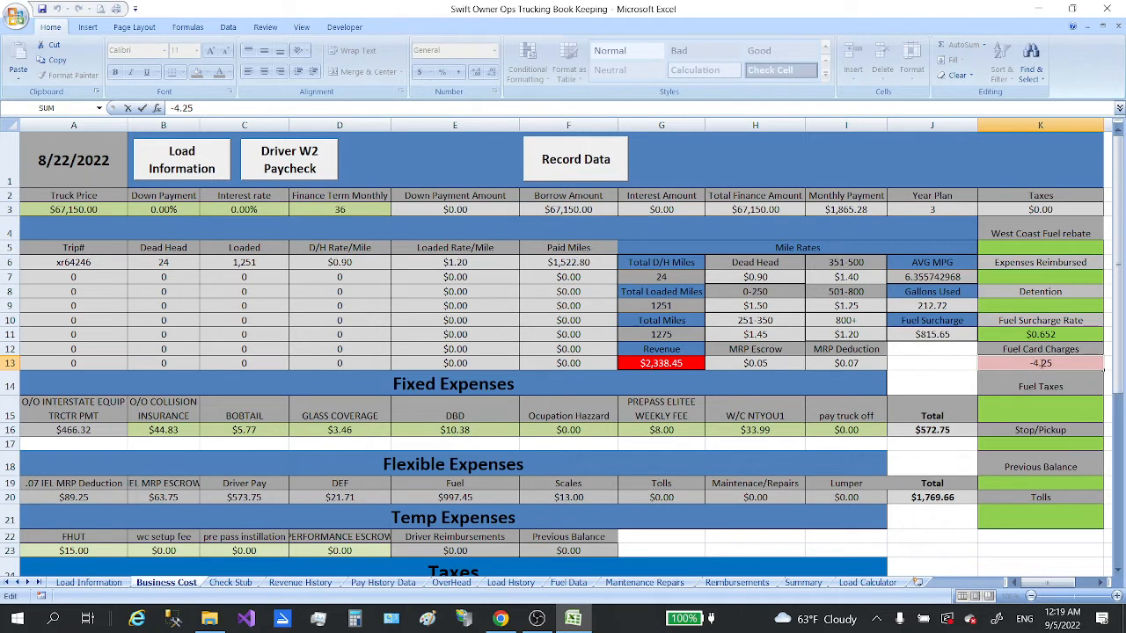
{"action": "left_click", "coordinate": [1060, 392]}
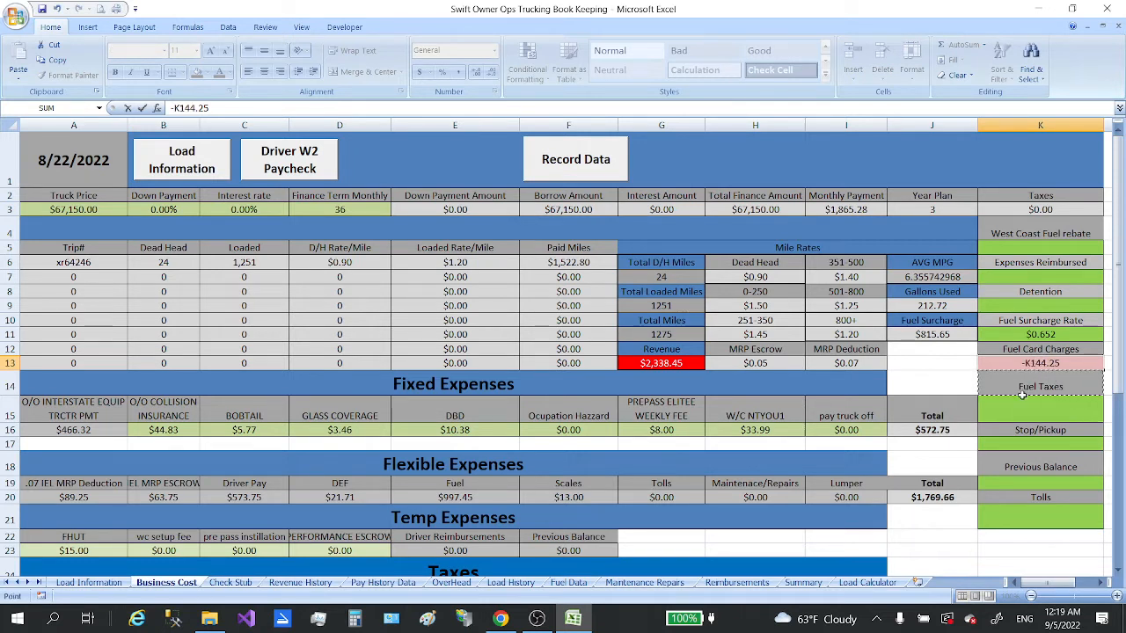
{"action": "key", "text": "Escape"}
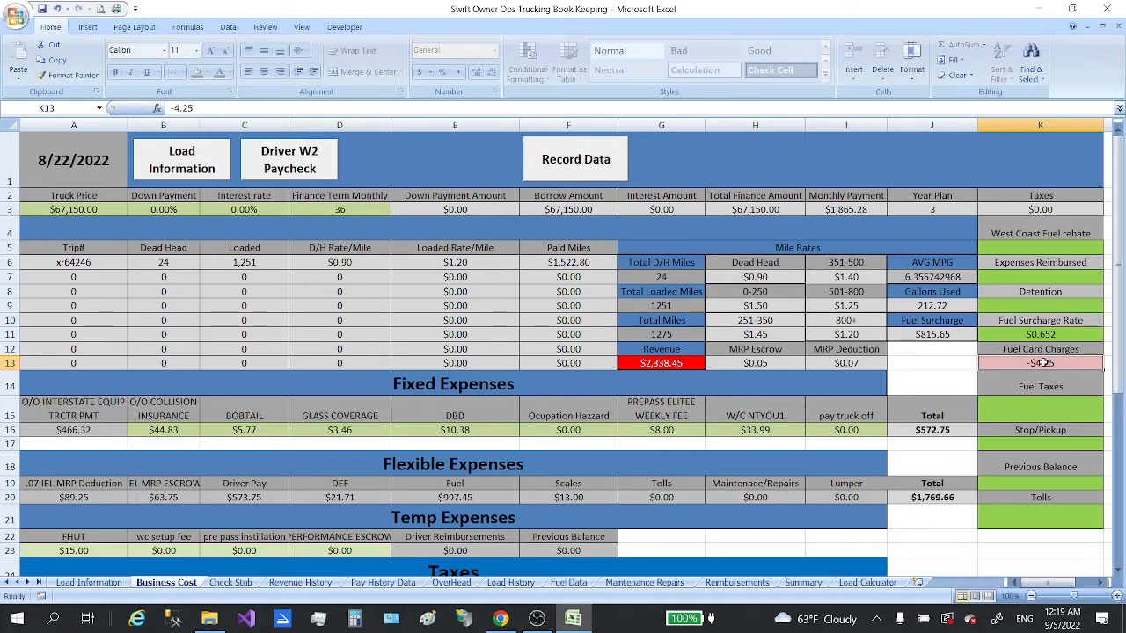
Step: Select the Fuel Taxes cell K15, switch to Chrome and look through the settlement's Revenue, Expenses Reimbursed and Charges tables
{"action": "left_click", "coordinate": [1023, 409]}
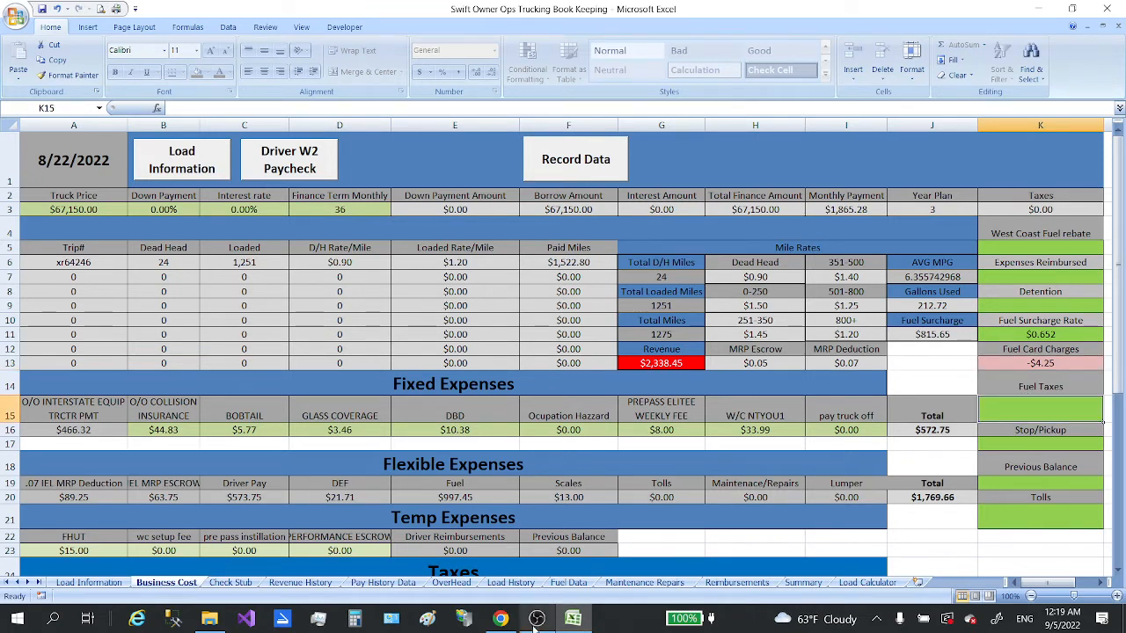
{"action": "left_click", "coordinate": [503, 621]}
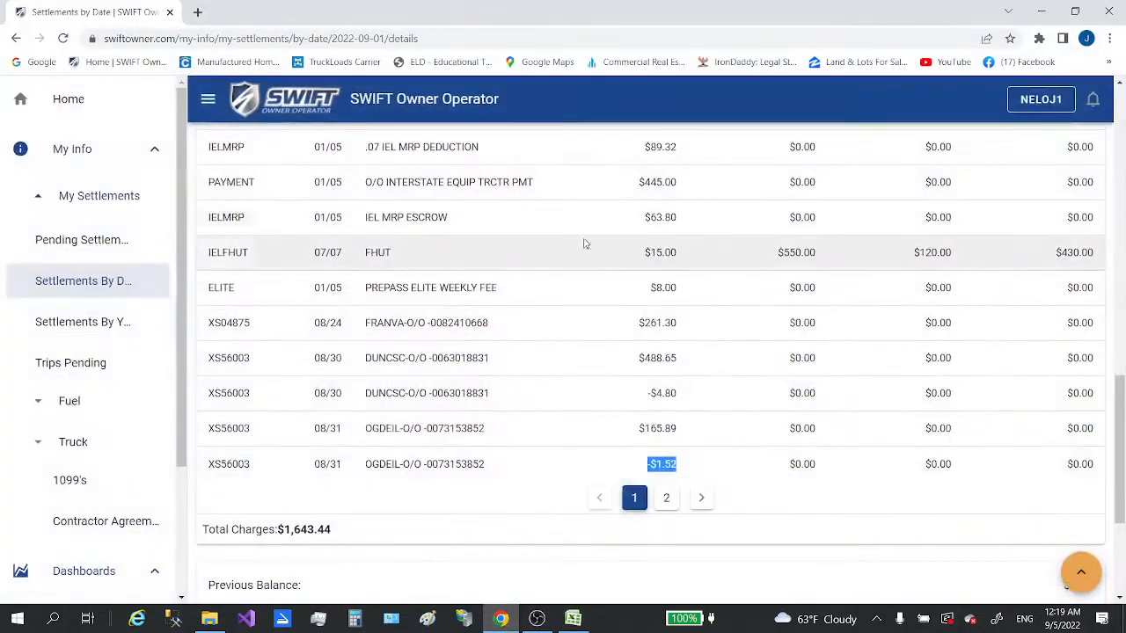
{"action": "scroll", "coordinate": [515, 329], "scroll_direction": "up", "scroll_amount": 10}
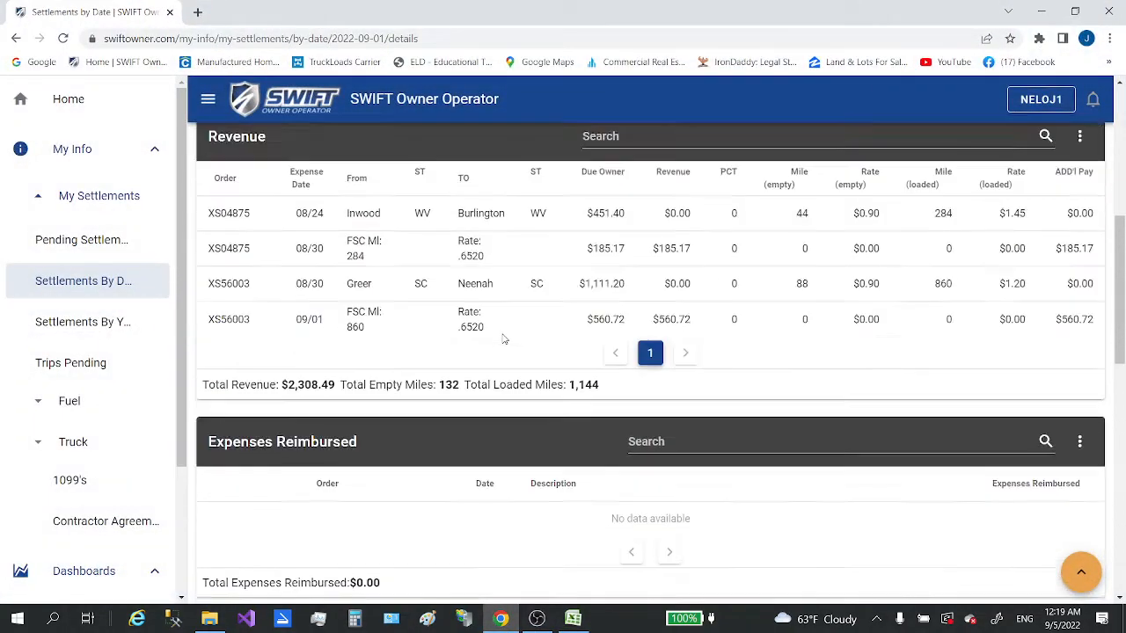
{"action": "scroll", "coordinate": [497, 348], "scroll_direction": "down", "scroll_amount": 10}
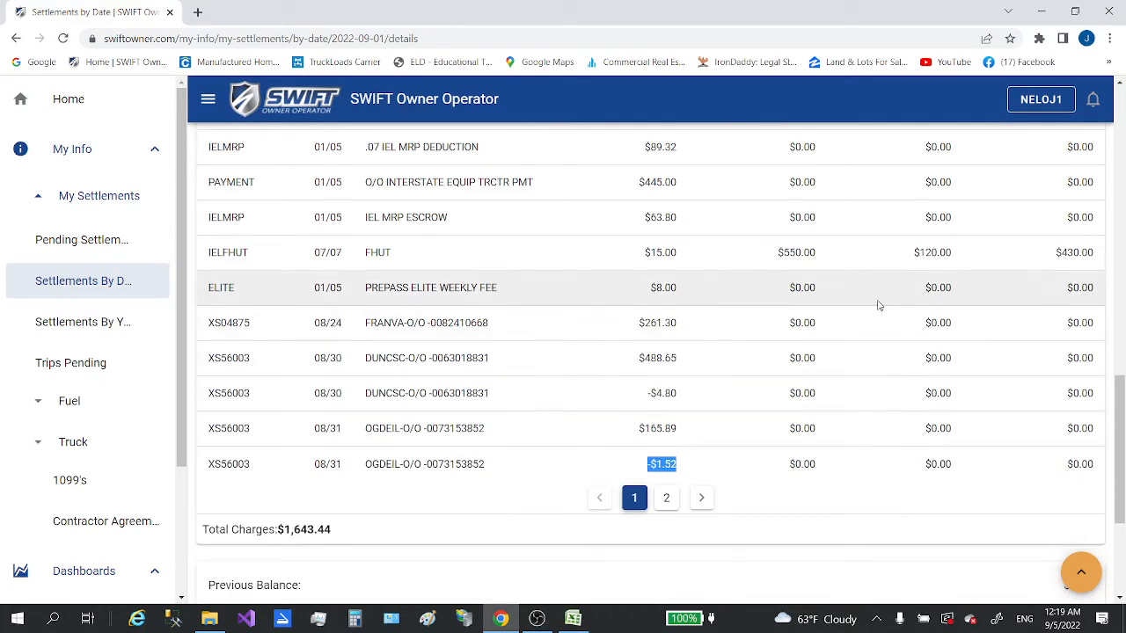
{"action": "scroll", "coordinate": [625, 373], "scroll_direction": "up", "scroll_amount": 3}
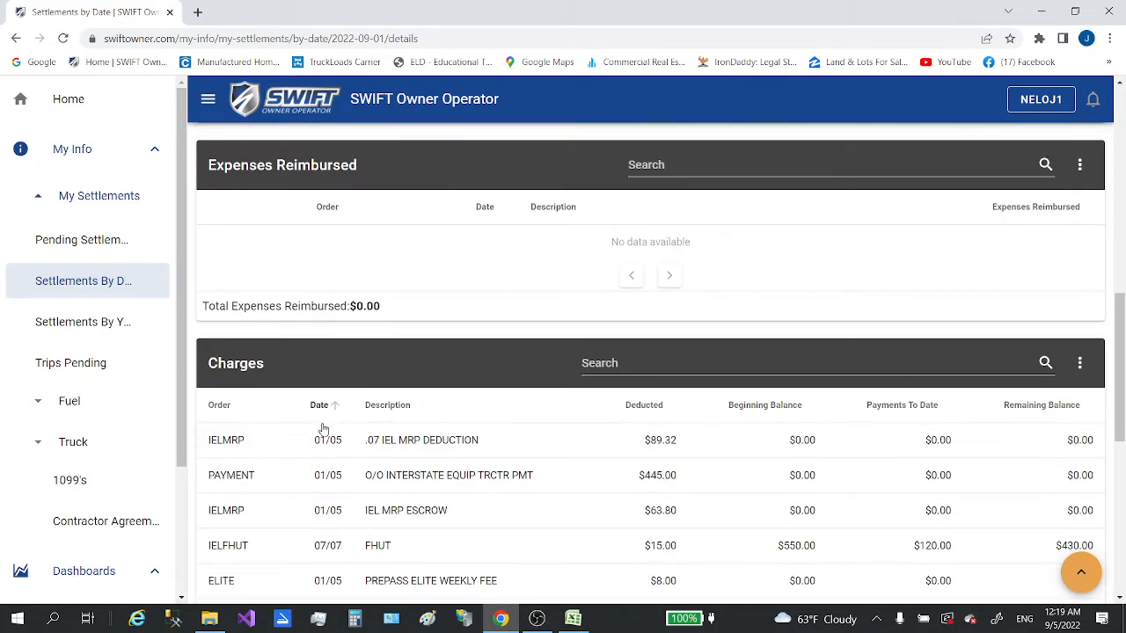
{"action": "scroll", "coordinate": [362, 436], "scroll_direction": "down", "scroll_amount": 3}
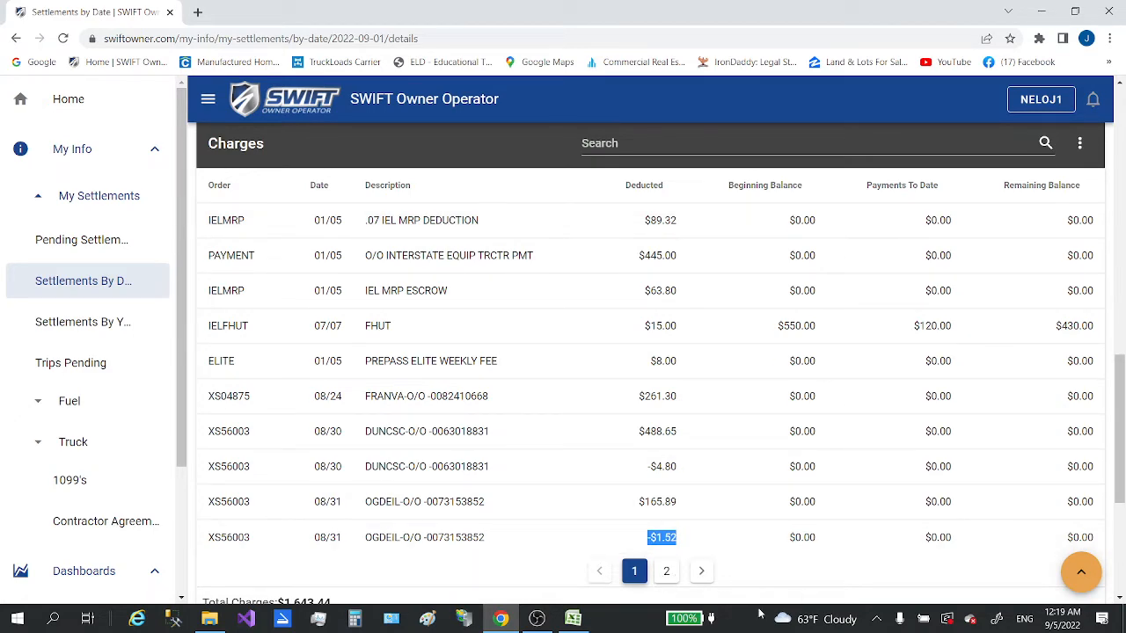
Step: Switch back to Excel and open the Stop/Pickup cell K17 for entry
{"action": "left_click", "coordinate": [573, 621]}
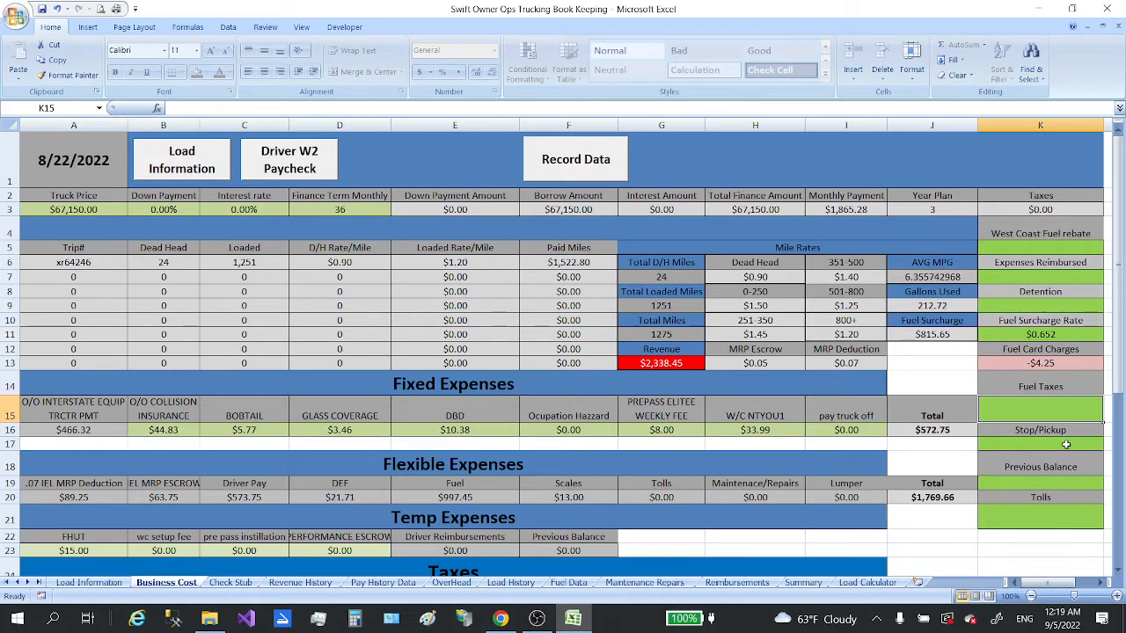
{"action": "scroll", "coordinate": [1043, 445], "scroll_direction": "down", "scroll_amount": 1}
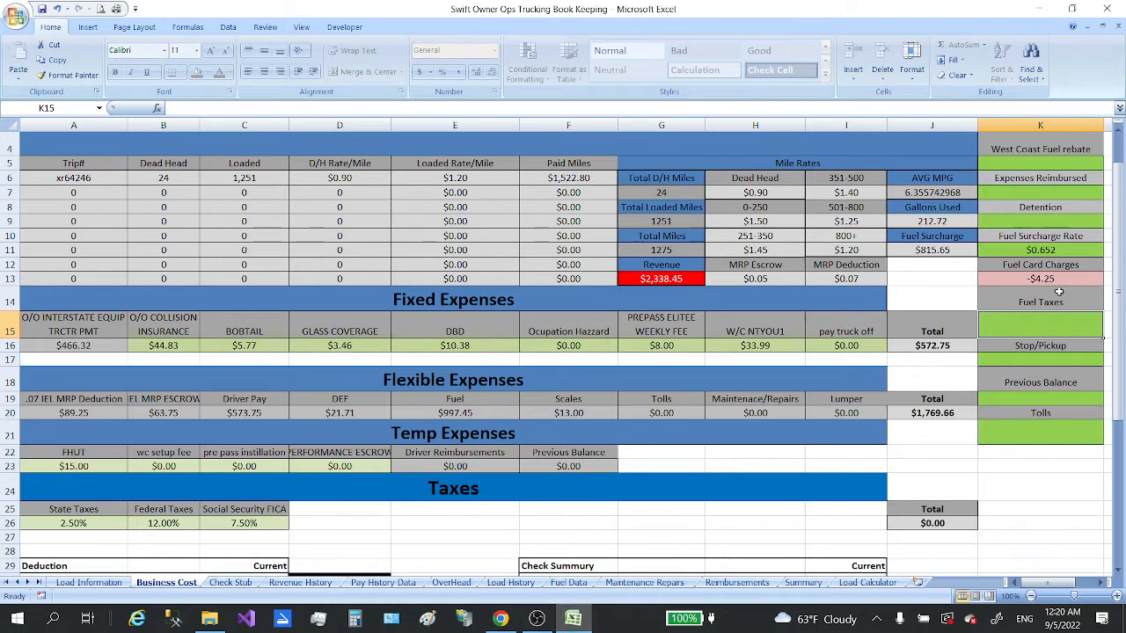
{"action": "double_click", "coordinate": [1037, 359]}
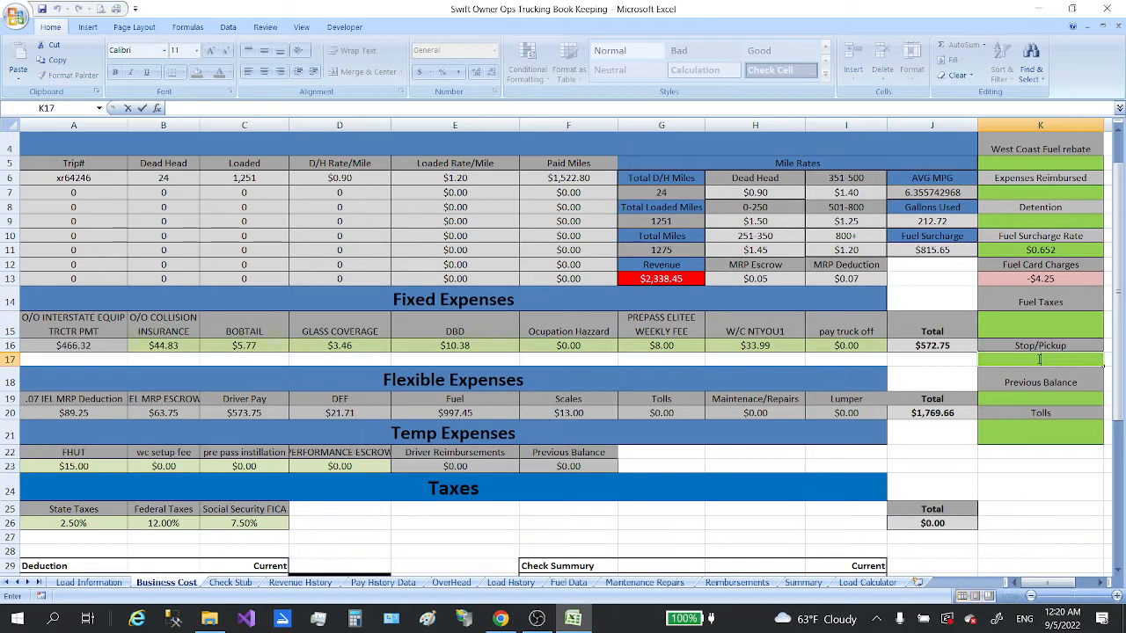
Step: Check the Previous Balance line at the end of the settlement in Chrome and return to Excel
{"action": "left_click", "coordinate": [500, 618]}
{"action": "scroll", "coordinate": [755, 455], "scroll_direction": "down", "scroll_amount": 3}
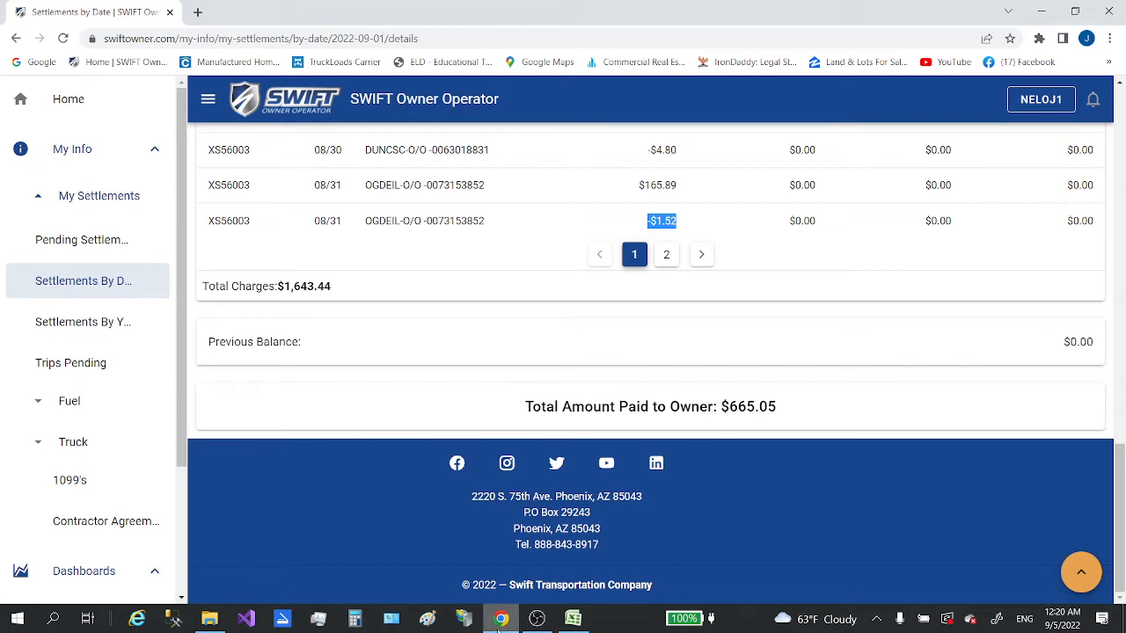
{"action": "left_click", "coordinate": [500, 620]}
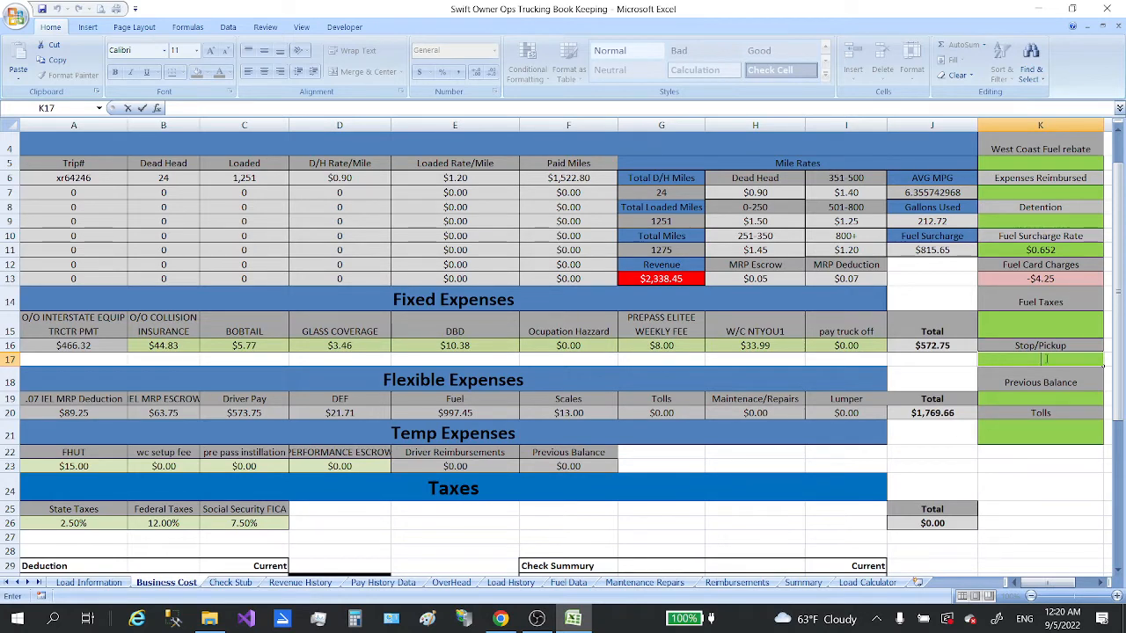
Step: Review the expense, tax and check summary sections of the Business Cost sheet and select the Previous Balance cell K19
{"action": "scroll", "coordinate": [525, 438], "scroll_direction": "down", "scroll_amount": 2}
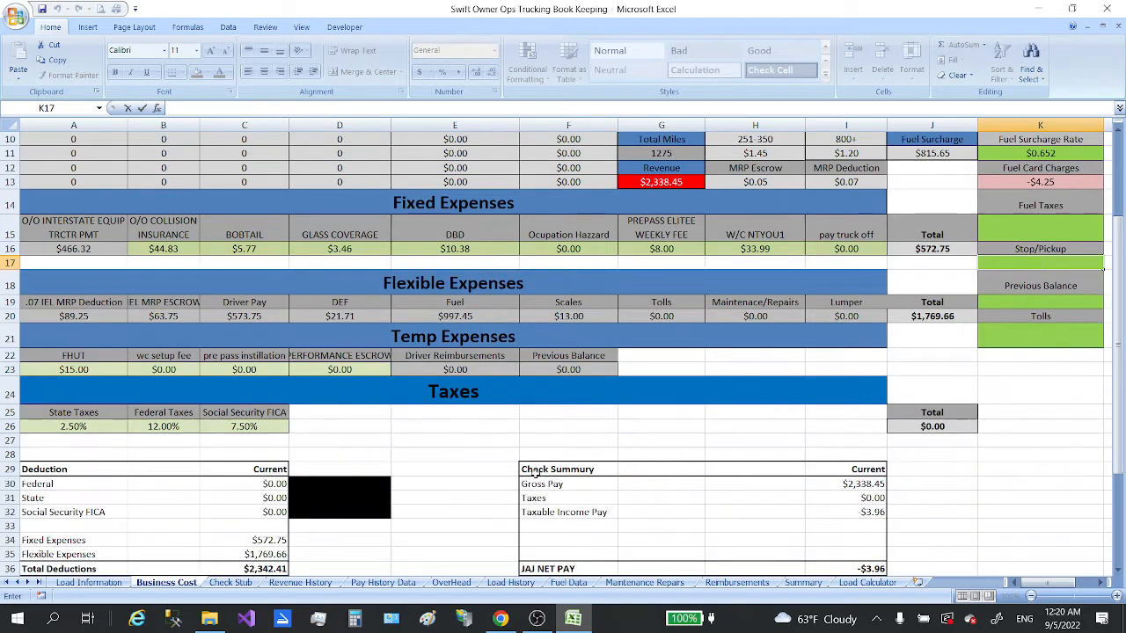
{"action": "scroll", "coordinate": [524, 438], "scroll_direction": "up", "scroll_amount": 4}
{"action": "scroll", "coordinate": [825, 331], "scroll_direction": "down", "scroll_amount": 2}
{"action": "scroll", "coordinate": [825, 331], "scroll_direction": "down", "scroll_amount": 2}
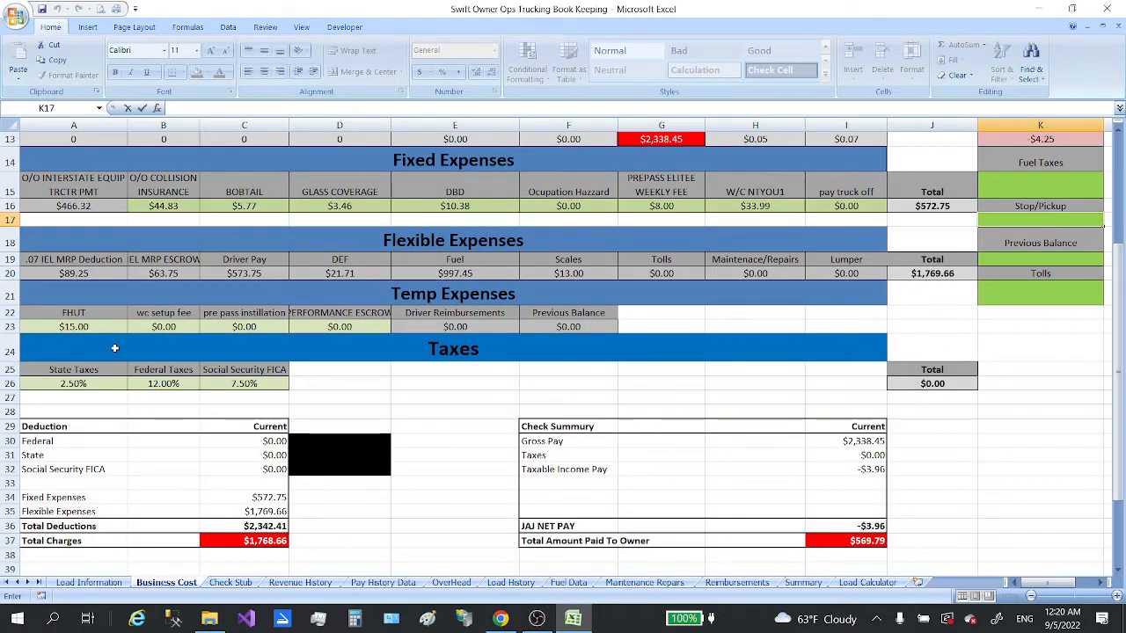
{"action": "scroll", "coordinate": [636, 352], "scroll_direction": "up", "scroll_amount": 2}
{"action": "scroll", "coordinate": [637, 352], "scroll_direction": "up", "scroll_amount": 1}
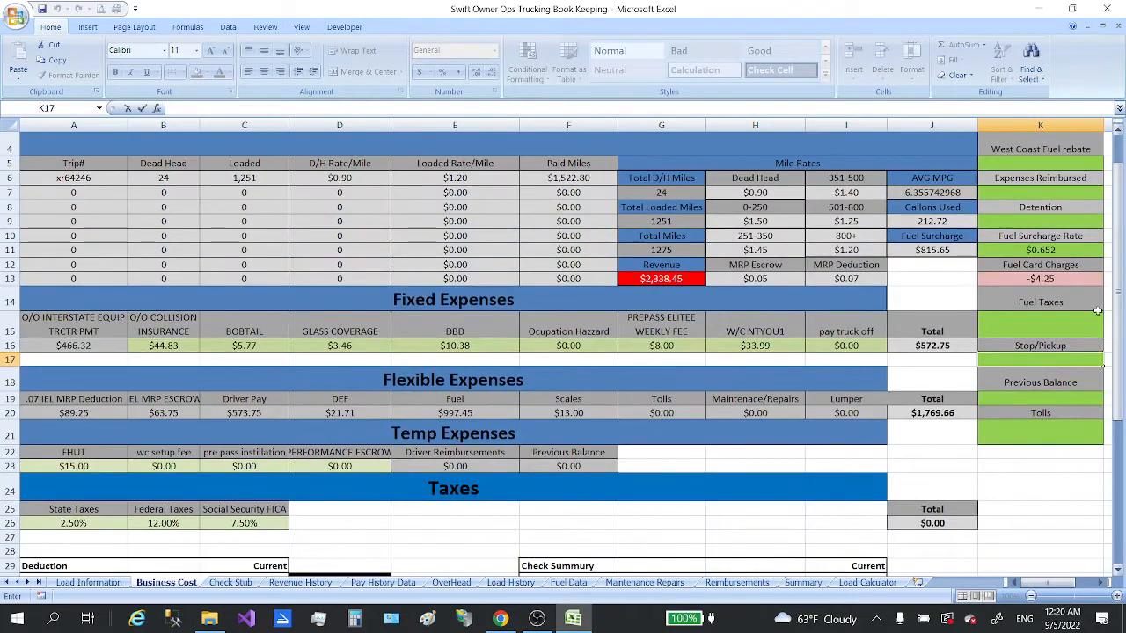
{"action": "left_click", "coordinate": [1041, 401]}
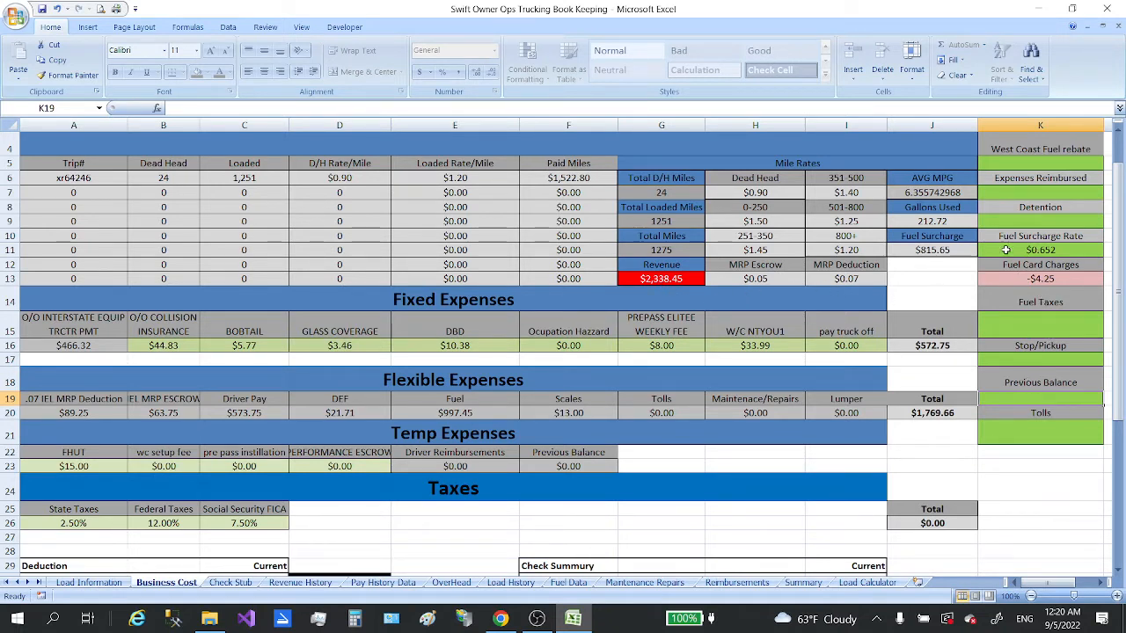
Step: Inspect the formulas behind Revenue in G13 and Total Amount Paid To Owner in I37, and review the related sections
{"action": "left_click", "coordinate": [648, 280]}
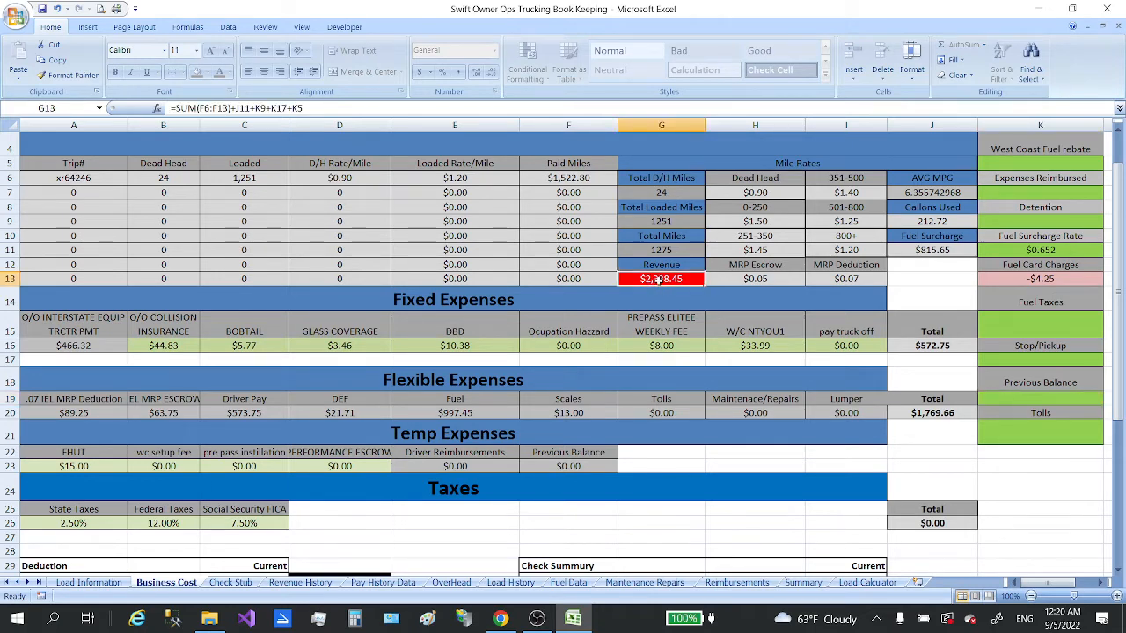
{"action": "scroll", "coordinate": [658, 279], "scroll_direction": "down", "scroll_amount": 4}
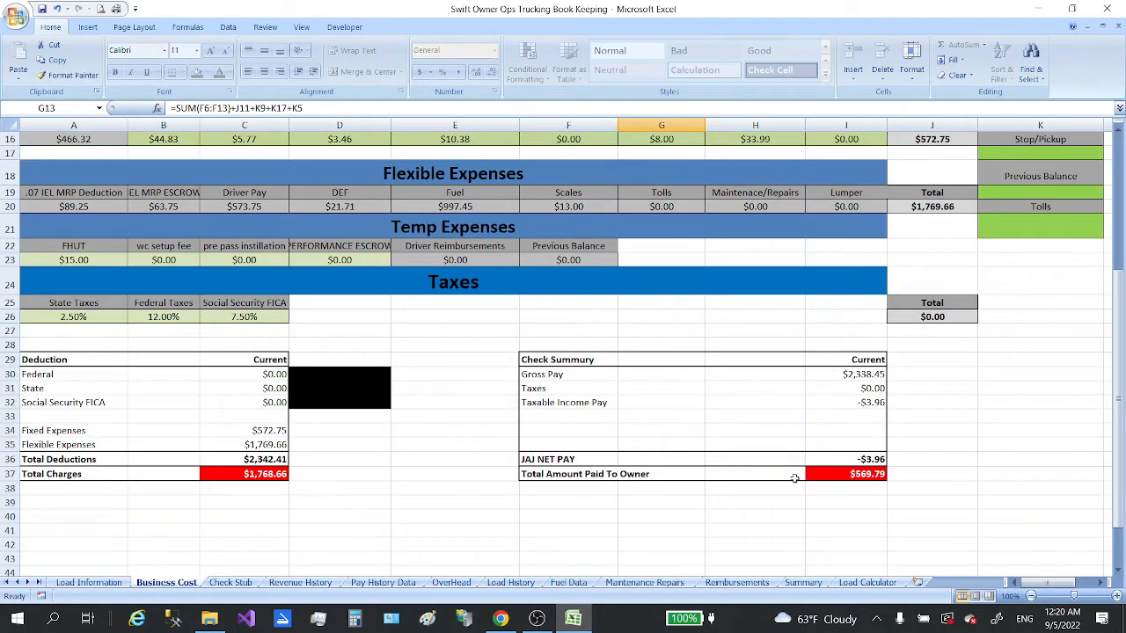
{"action": "left_click", "coordinate": [865, 475]}
{"action": "scroll", "coordinate": [756, 486], "scroll_direction": "up", "scroll_amount": 4}
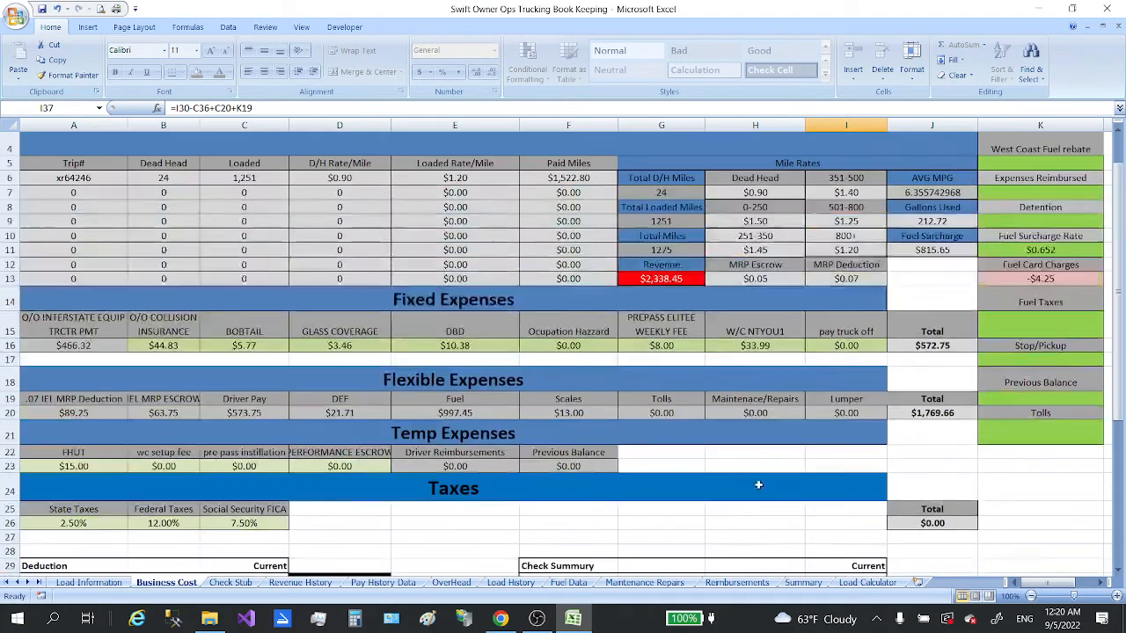
{"action": "scroll", "coordinate": [755, 485], "scroll_direction": "down", "scroll_amount": 3}
{"action": "scroll", "coordinate": [757, 486], "scroll_direction": "up", "scroll_amount": 3}
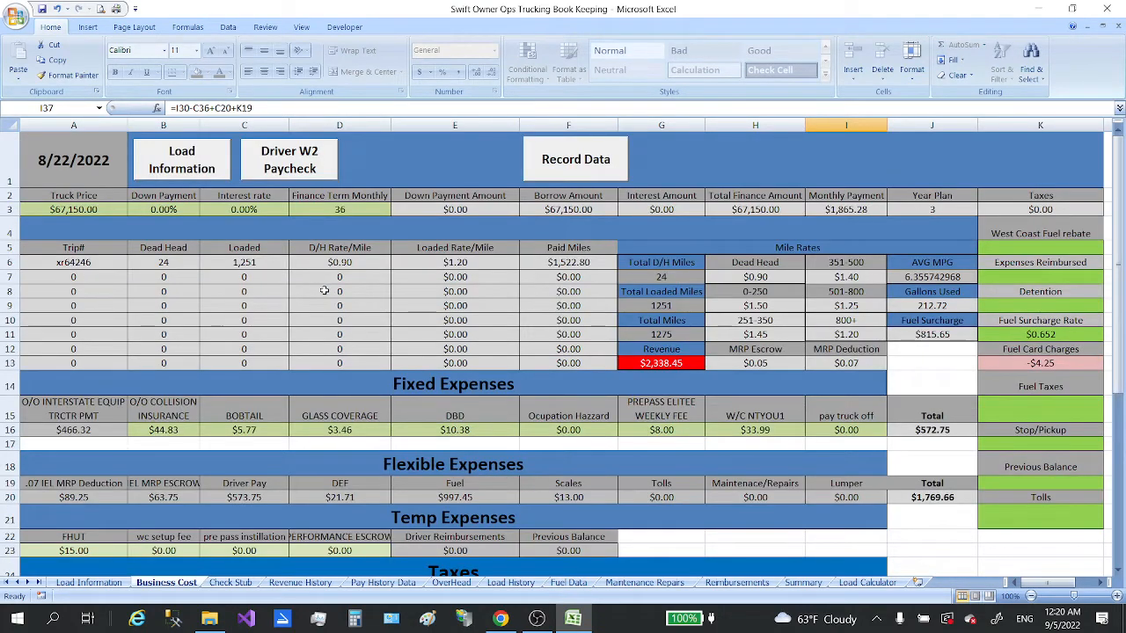
{"action": "scroll", "coordinate": [339, 308], "scroll_direction": "down", "scroll_amount": 2}
{"action": "scroll", "coordinate": [242, 507], "scroll_direction": "down", "scroll_amount": 2}
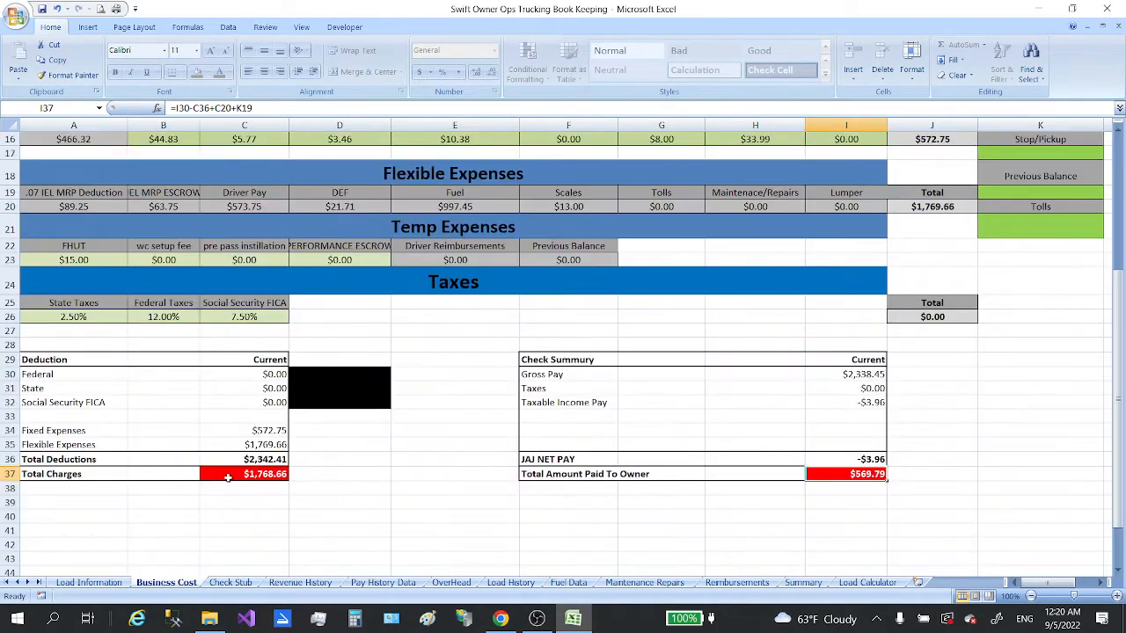
Step: Examine the IELMRP line and the other deductions in the settlement's Charges table in Chrome, and return to Excel
{"action": "scroll", "coordinate": [246, 458], "scroll_direction": "up", "scroll_amount": 3}
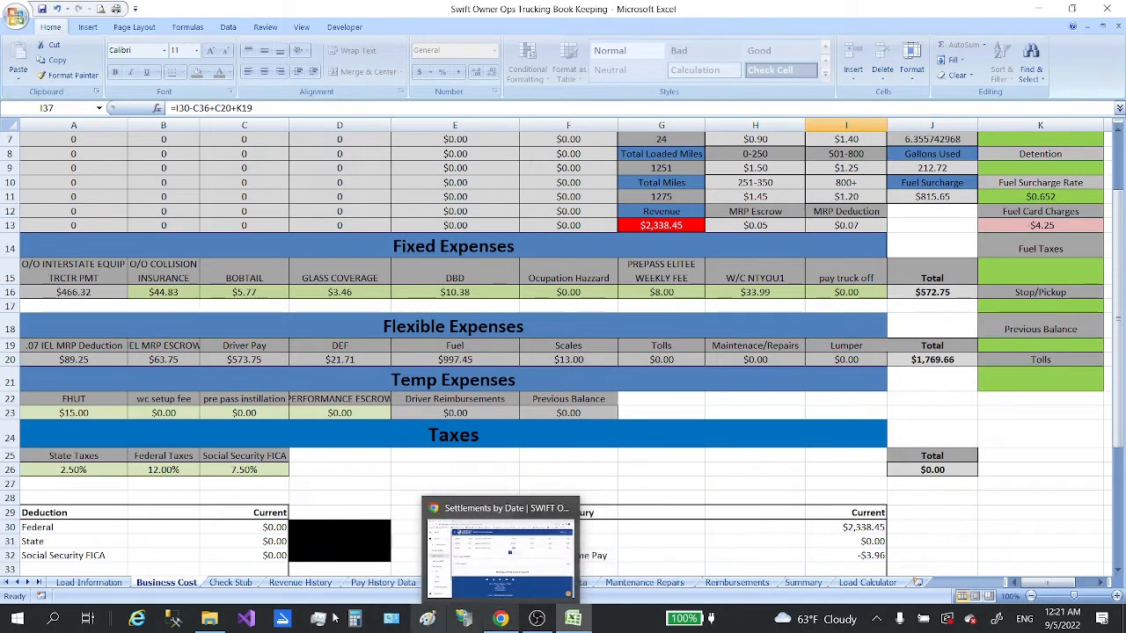
{"action": "left_click", "coordinate": [511, 623]}
{"action": "scroll", "coordinate": [410, 377], "scroll_direction": "up", "scroll_amount": 10}
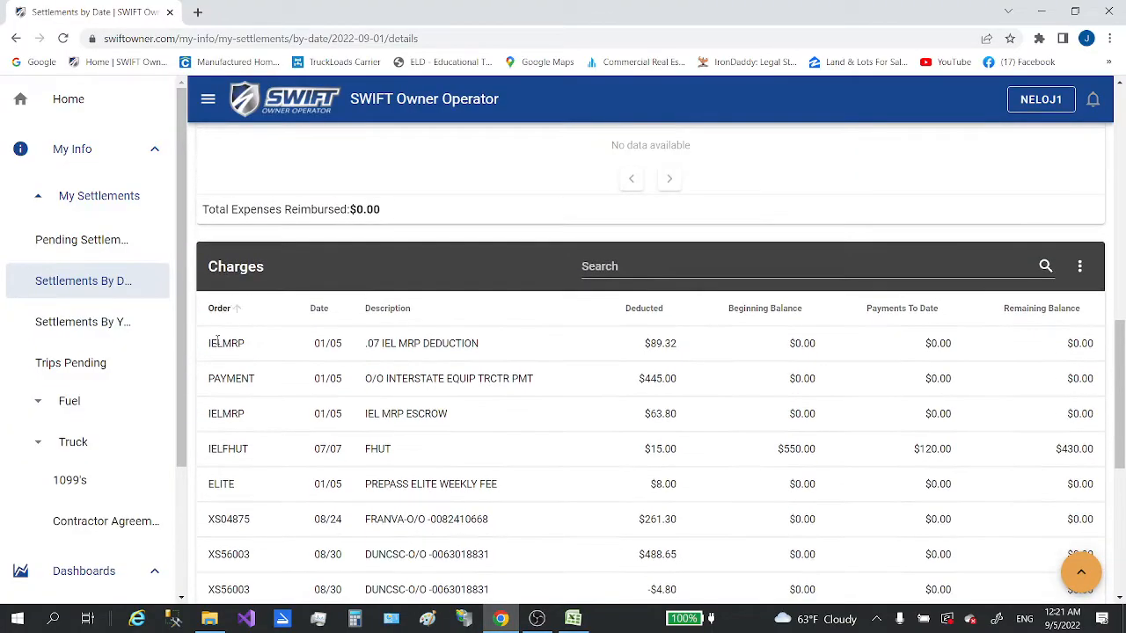
{"action": "left_click_drag", "start_coordinate": [209, 344], "coordinate": [247, 341]}
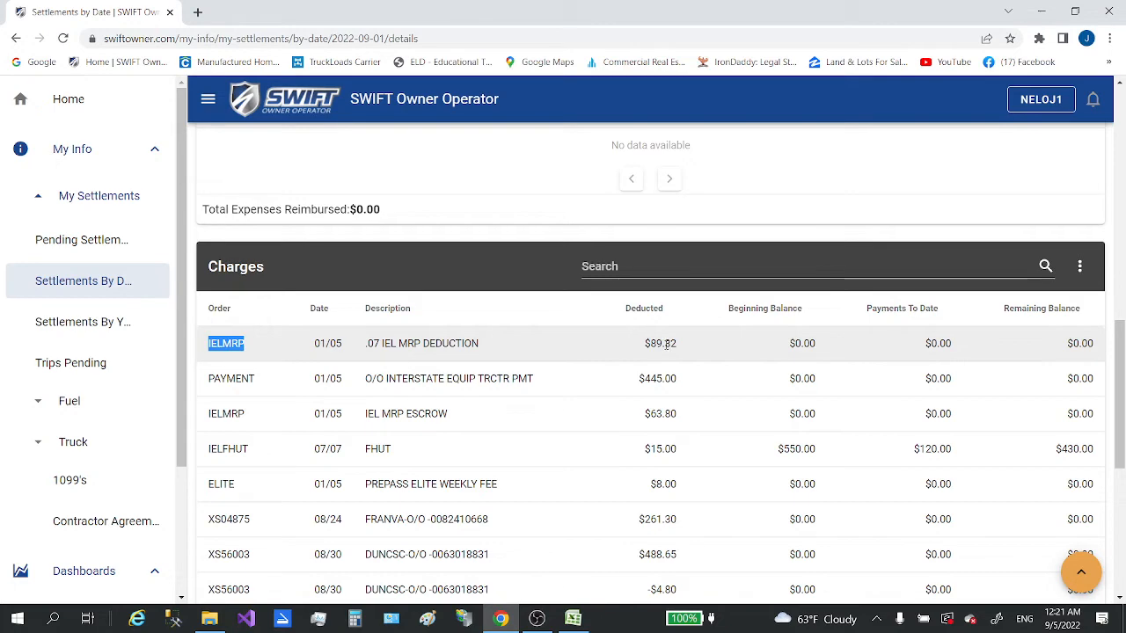
{"action": "scroll", "coordinate": [667, 411], "scroll_direction": "down", "scroll_amount": 2}
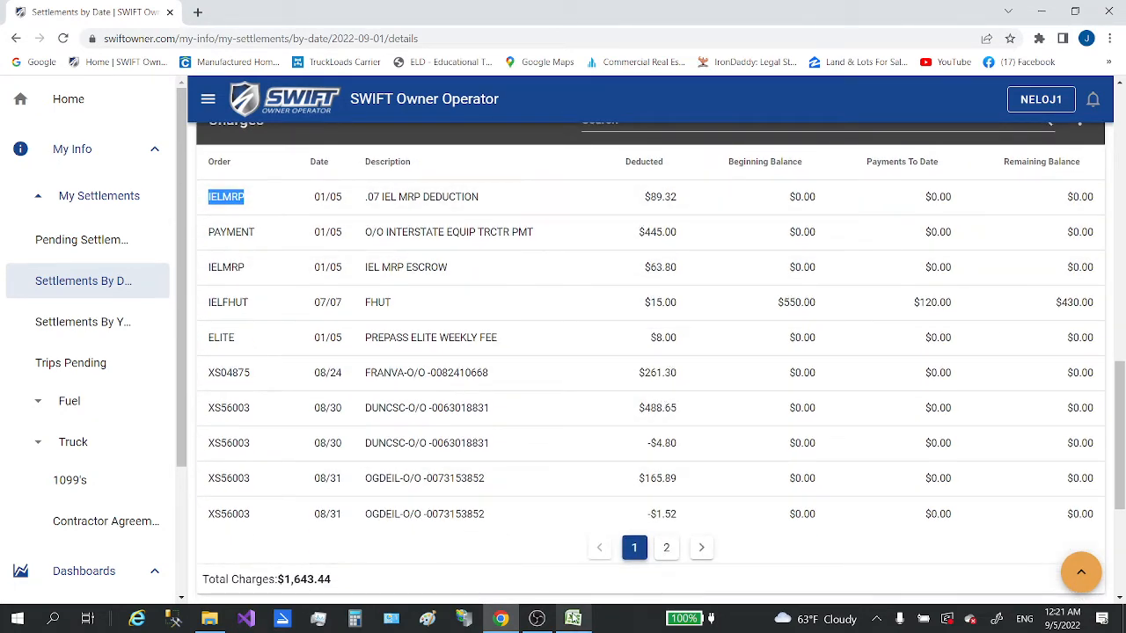
{"action": "mouse_move", "coordinate": [573, 618]}
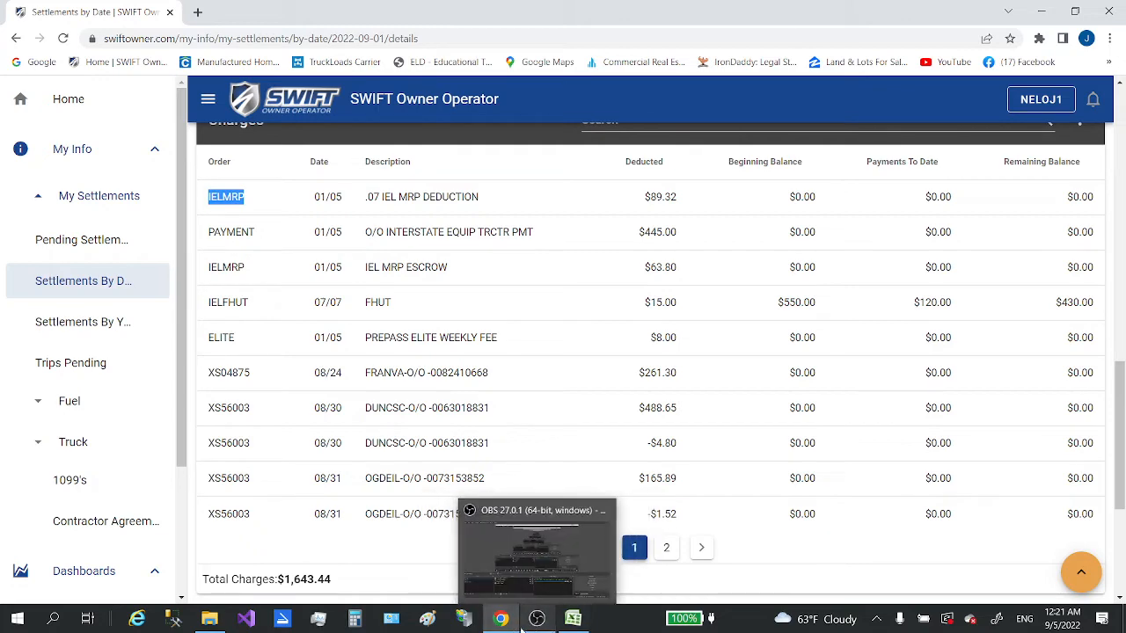
{"action": "mouse_move", "coordinate": [511, 627]}
{"action": "left_click", "coordinate": [573, 618]}
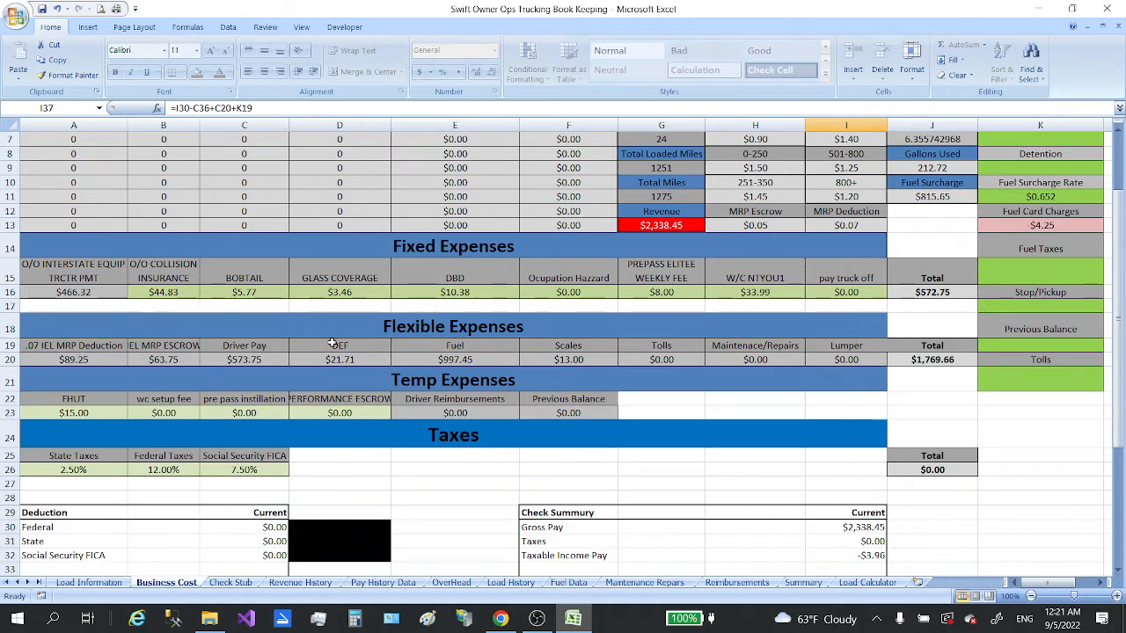
Step: Review the deduction totals, check summary, and fixed, flexible and temp expenses on the Business Cost sheet
{"action": "scroll", "coordinate": [257, 393], "scroll_direction": "down", "scroll_amount": 3}
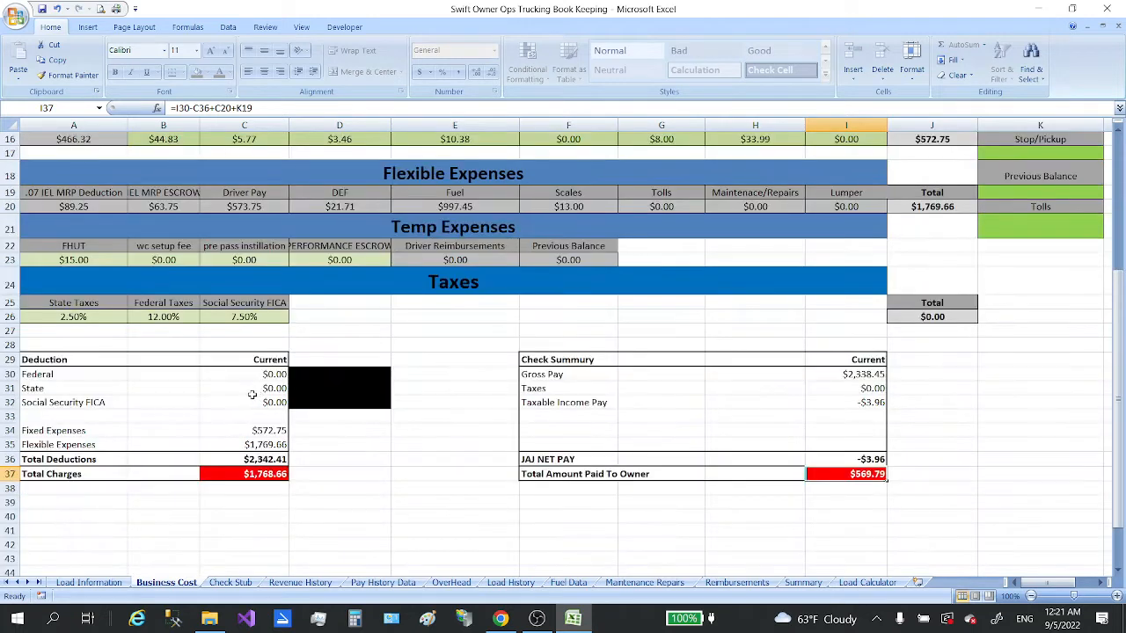
{"action": "scroll", "coordinate": [205, 310], "scroll_direction": "up", "scroll_amount": 2}
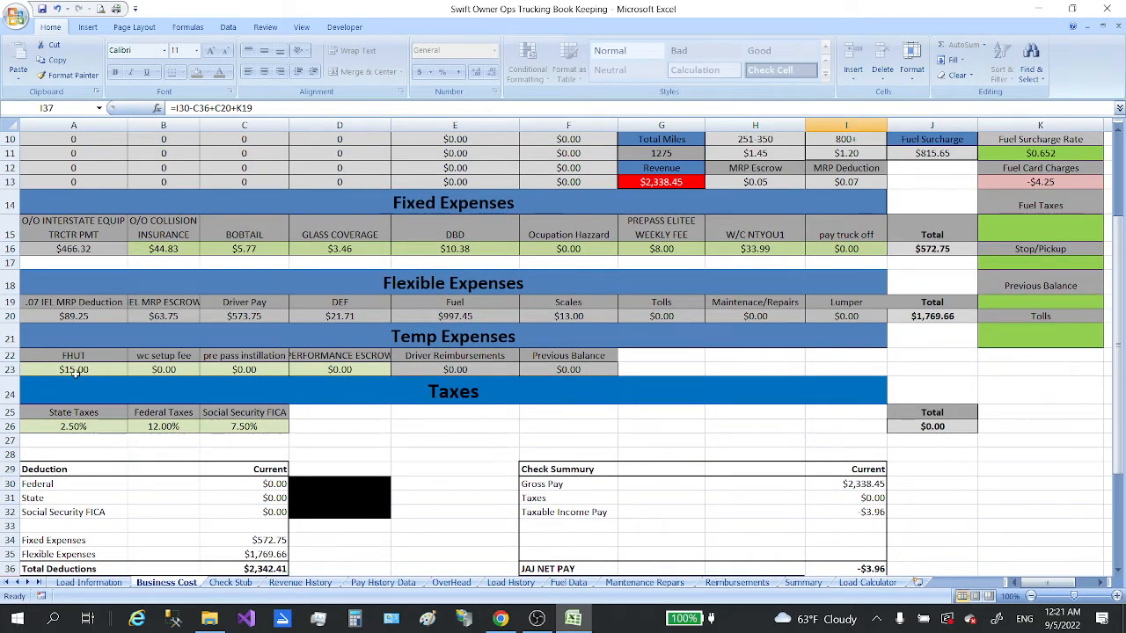
{"action": "scroll", "coordinate": [123, 440], "scroll_direction": "down", "scroll_amount": 1}
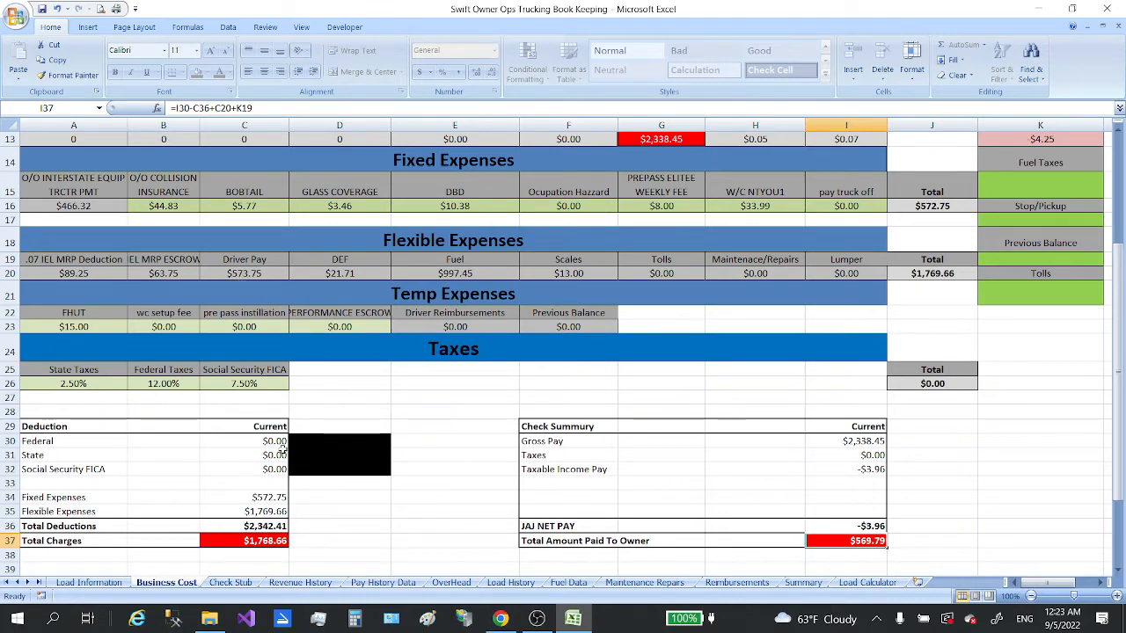
{"action": "scroll", "coordinate": [319, 455], "scroll_direction": "up", "scroll_amount": 4}
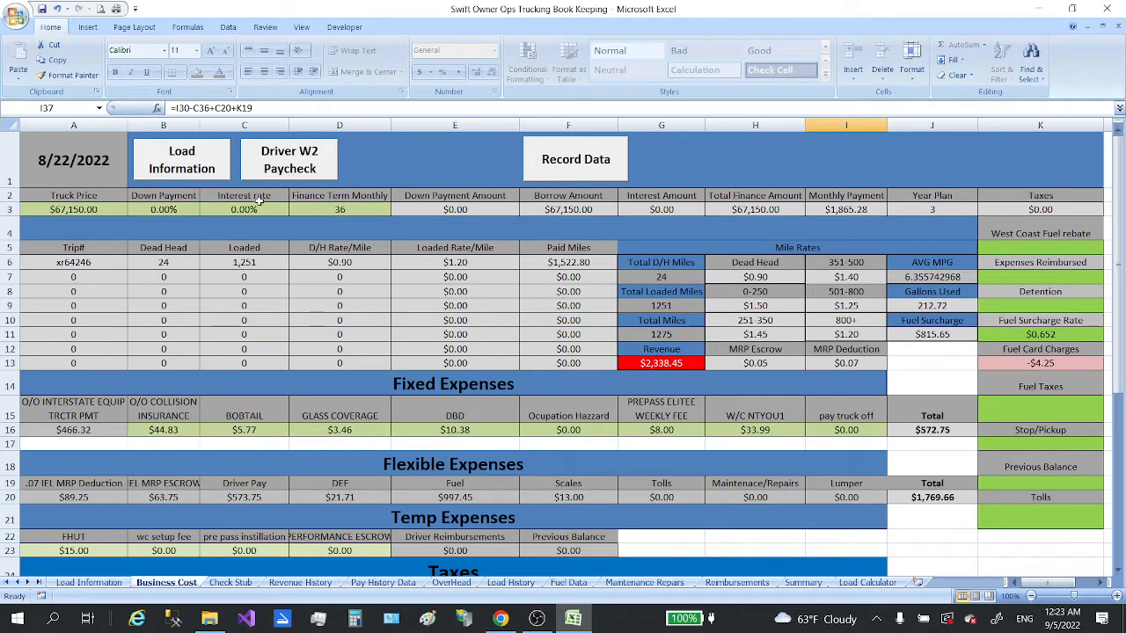
Step: Compare the tax rates on the driver's Check Stub sheet with the Taxes section of the Business Cost sheet
{"action": "left_click", "coordinate": [295, 159]}
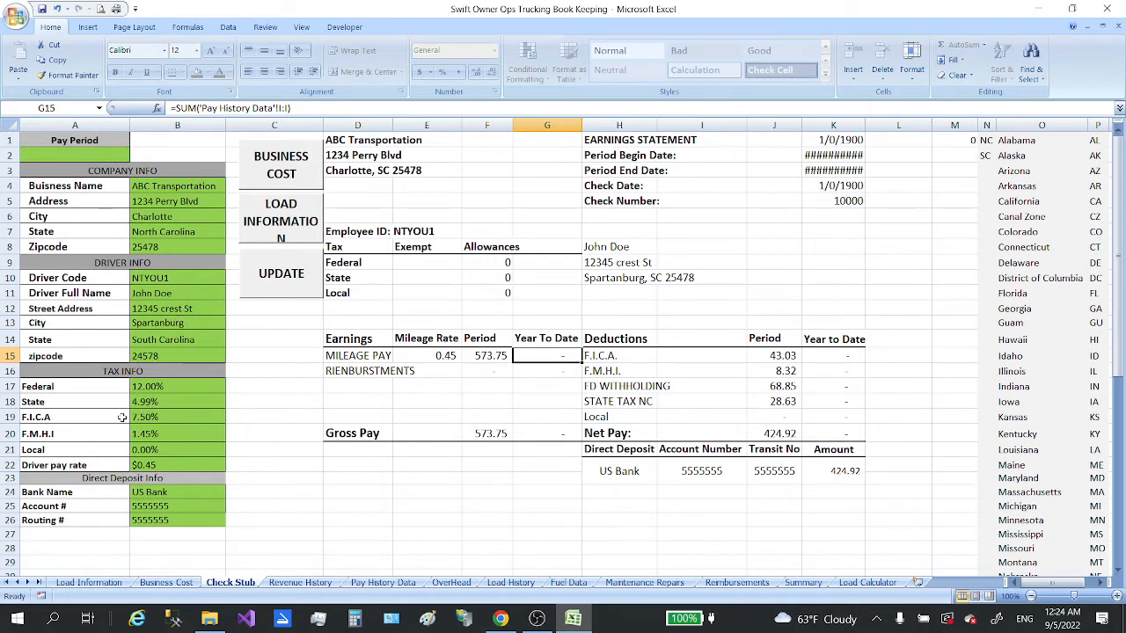
{"action": "scroll", "coordinate": [155, 422], "scroll_direction": "down", "scroll_amount": 1}
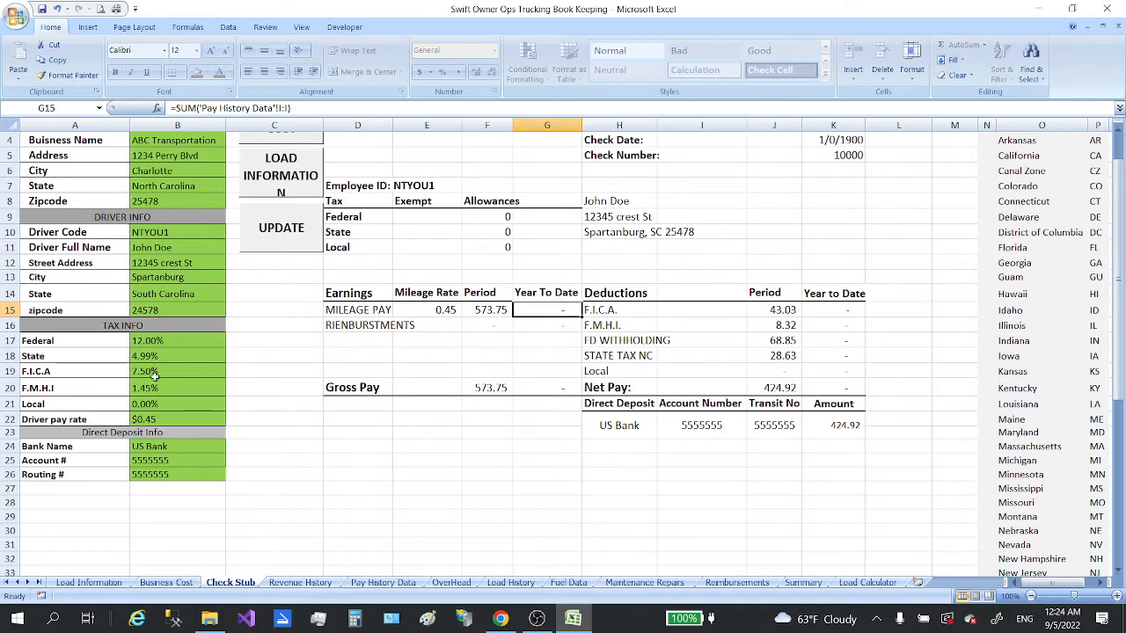
{"action": "left_click", "coordinate": [161, 583]}
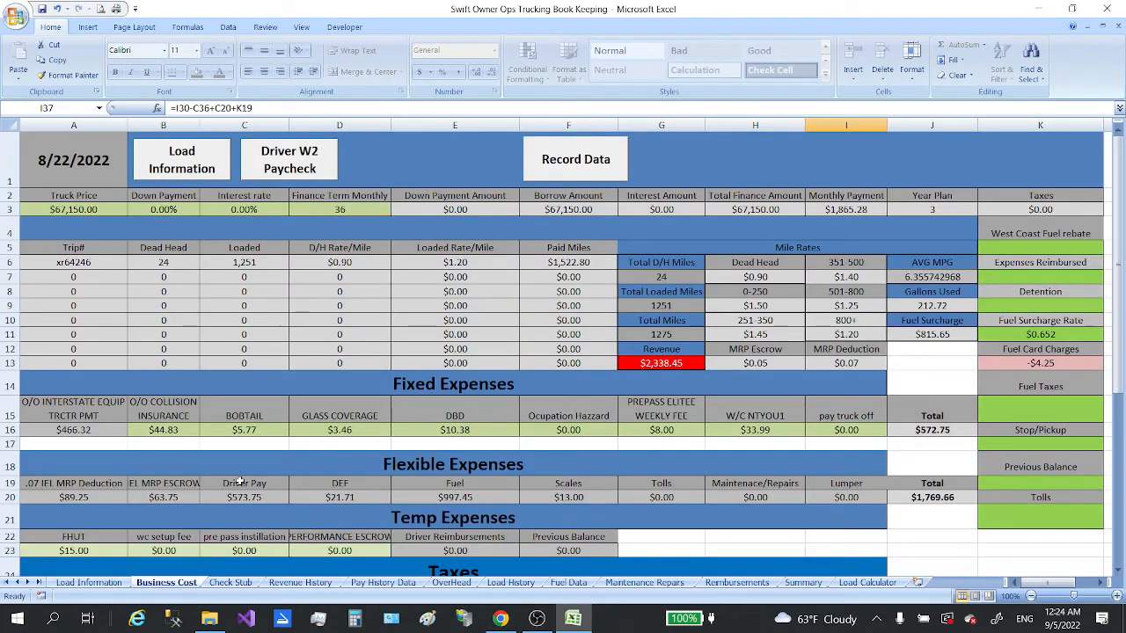
{"action": "scroll", "coordinate": [137, 537], "scroll_direction": "down", "scroll_amount": 2}
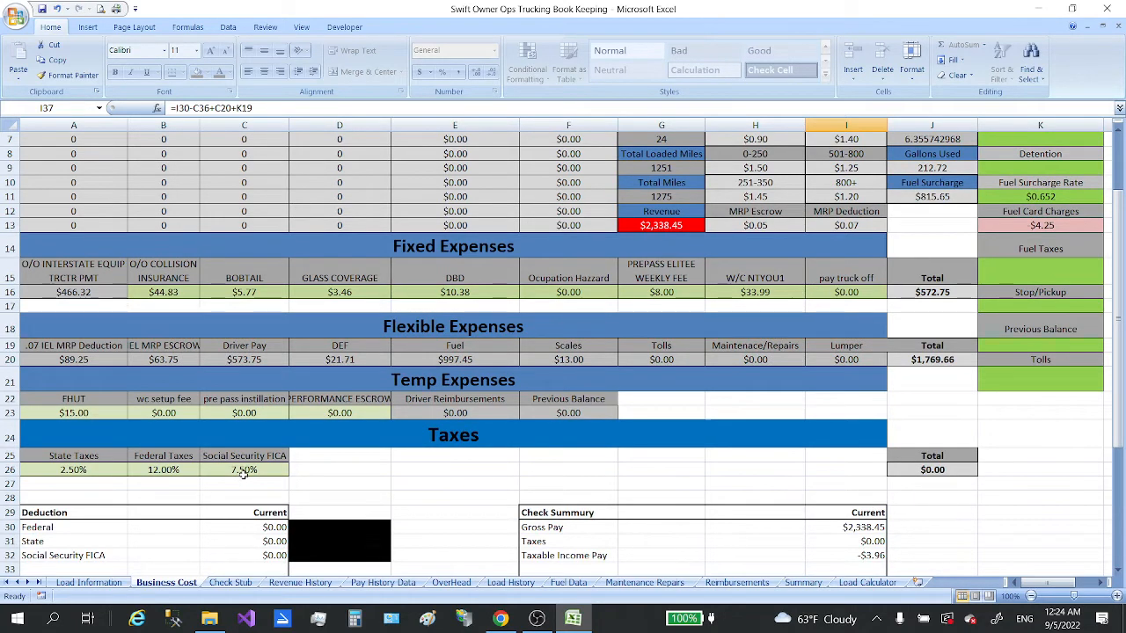
{"action": "left_click", "coordinate": [229, 583]}
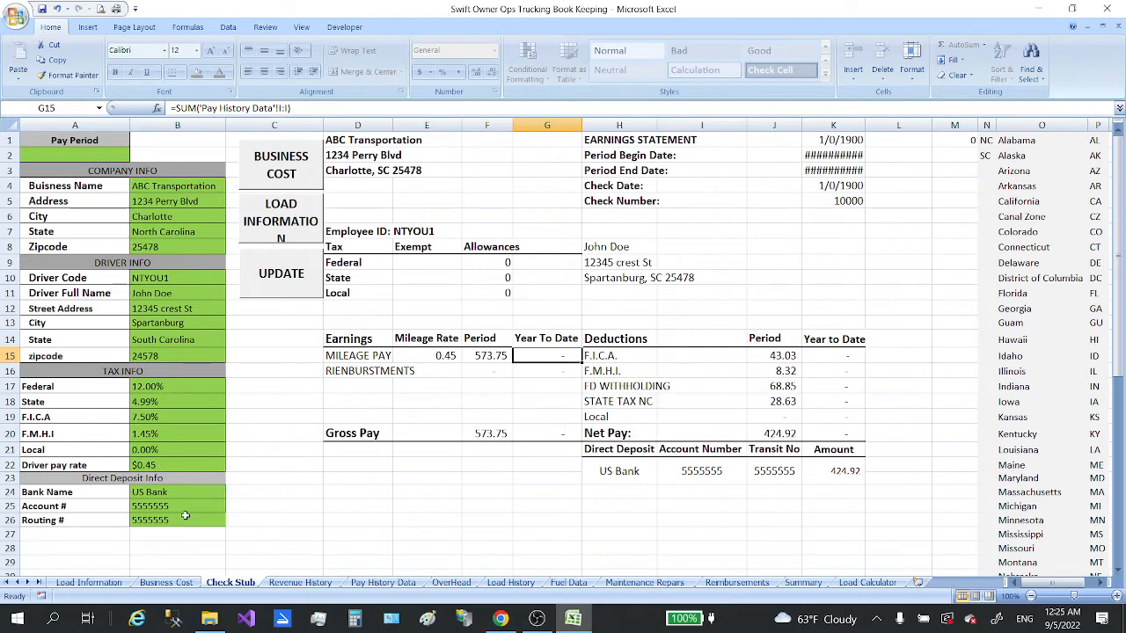
Step: Look over the Load Information and Business Cost sheets and return to the Check Stub sheet
{"action": "left_click", "coordinate": [88, 583]}
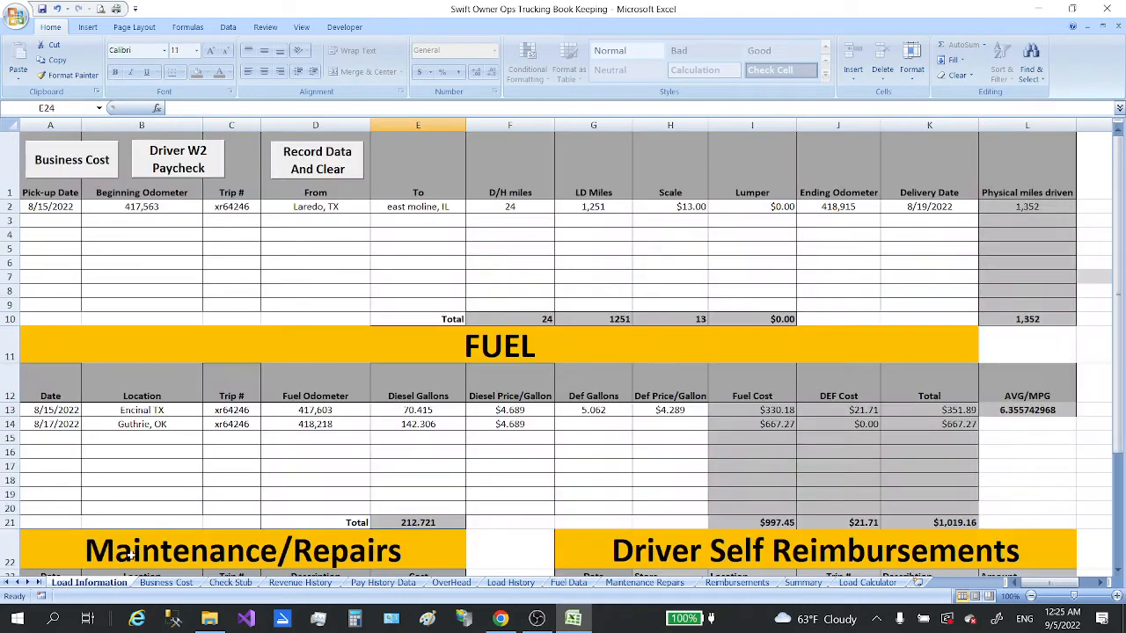
{"action": "left_click", "coordinate": [171, 584]}
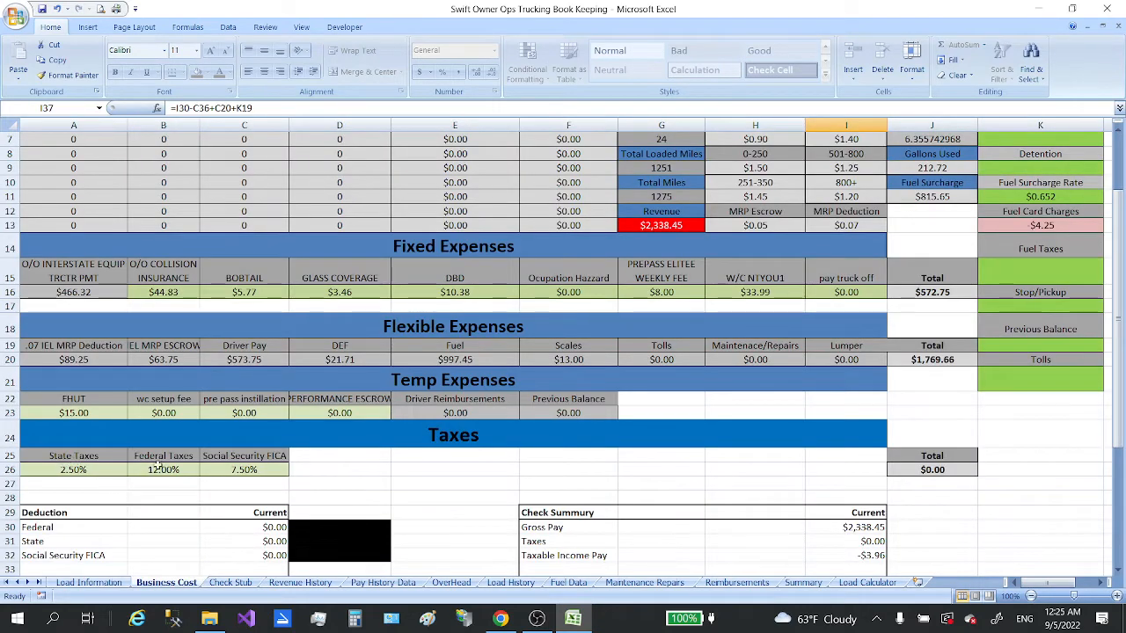
{"action": "left_click", "coordinate": [104, 585]}
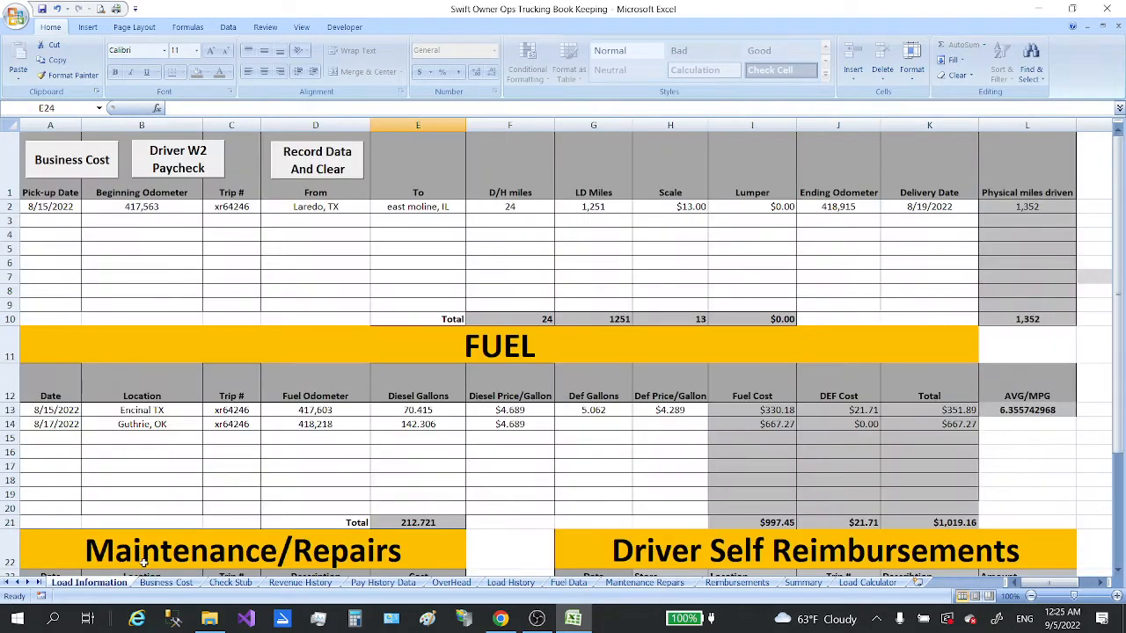
{"action": "left_click", "coordinate": [221, 584]}
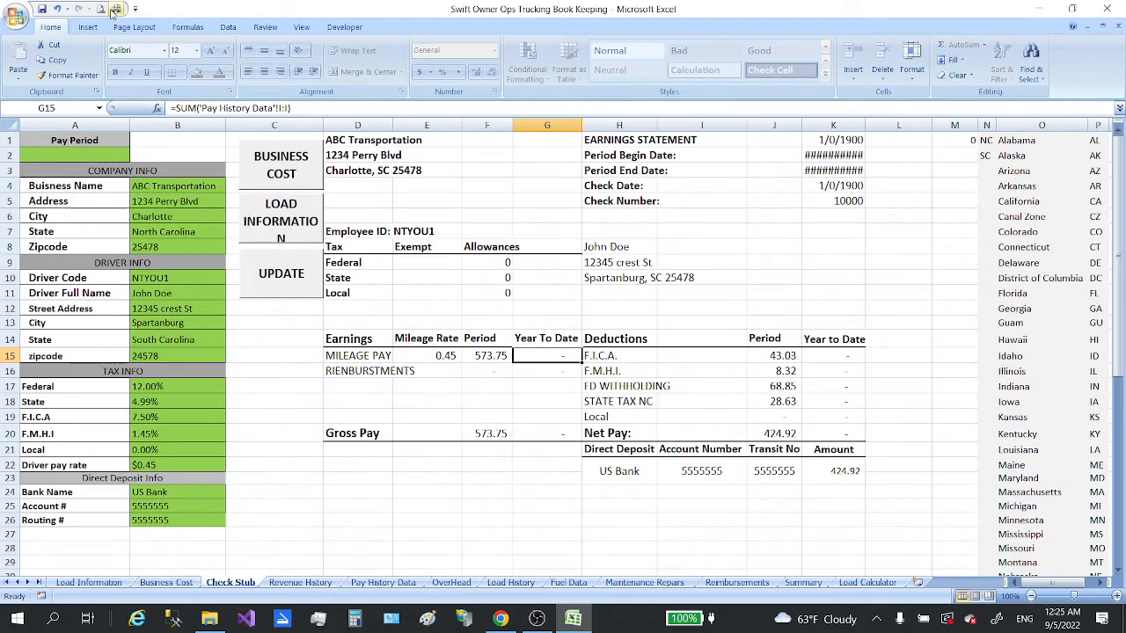
Step: Preview the printed earnings statement of the Check Stub, zoom in to examine it, and close the preview
{"action": "left_click", "coordinate": [102, 11]}
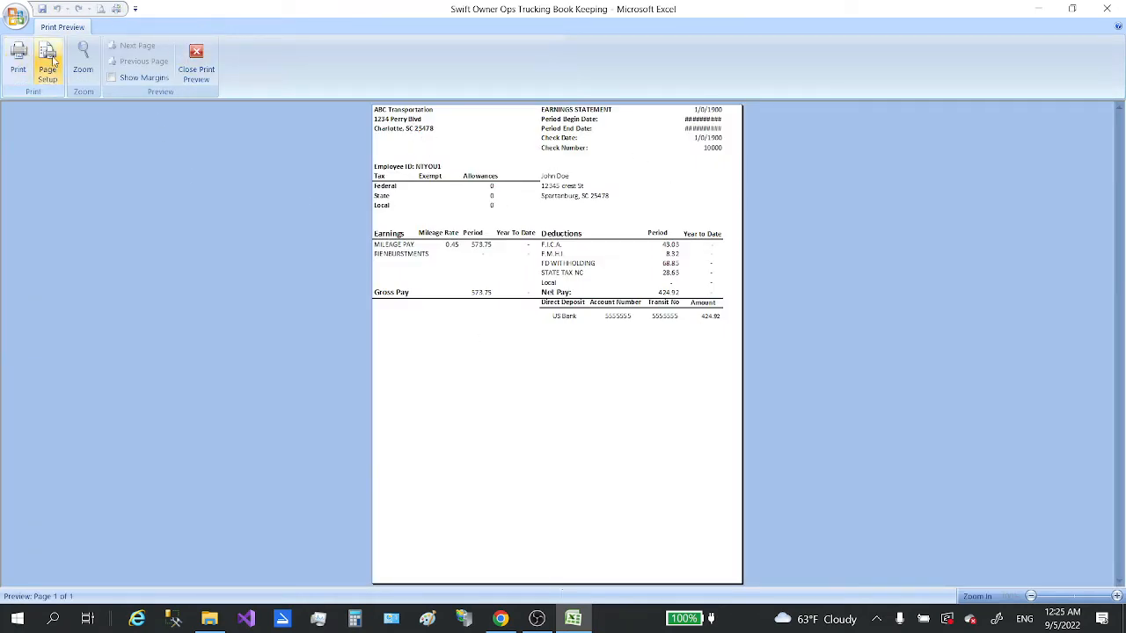
{"action": "left_click", "coordinate": [85, 60]}
{"action": "left_click", "coordinate": [84, 60]}
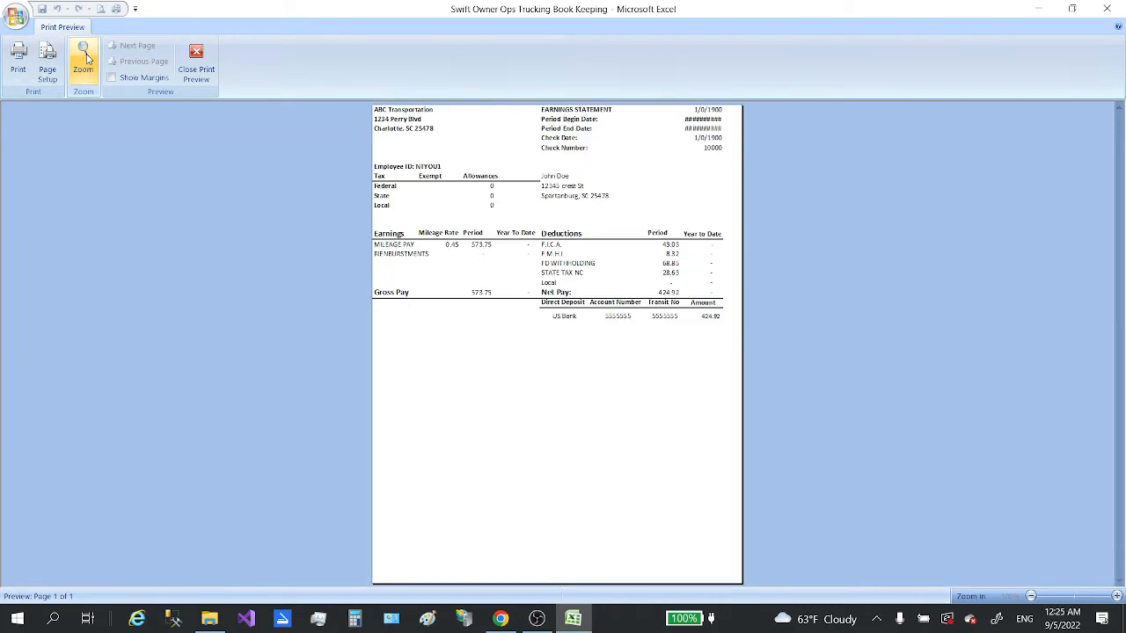
{"action": "left_click", "coordinate": [85, 59]}
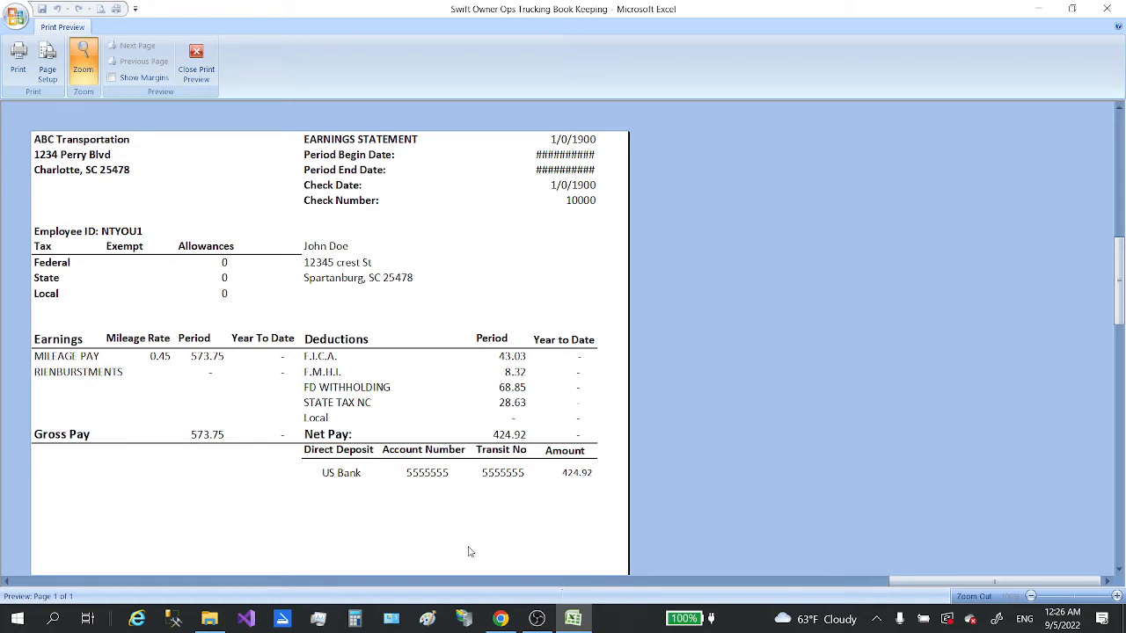
{"action": "left_click", "coordinate": [195, 53]}
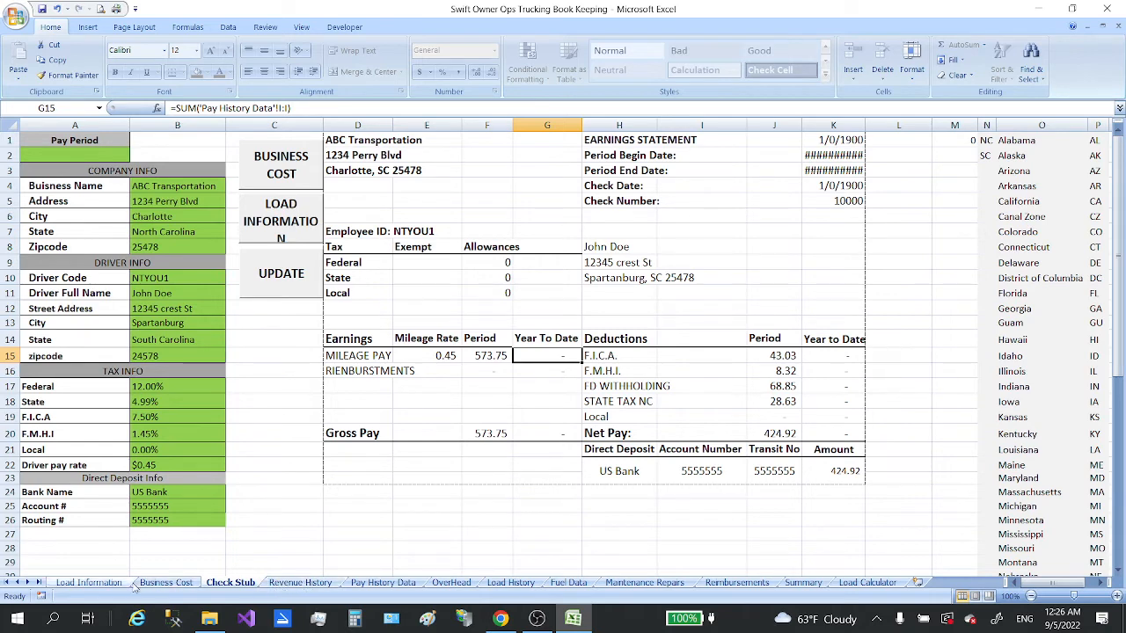
Step: Try to record and clear the load data on the Load Information sheet
{"action": "left_click", "coordinate": [88, 583]}
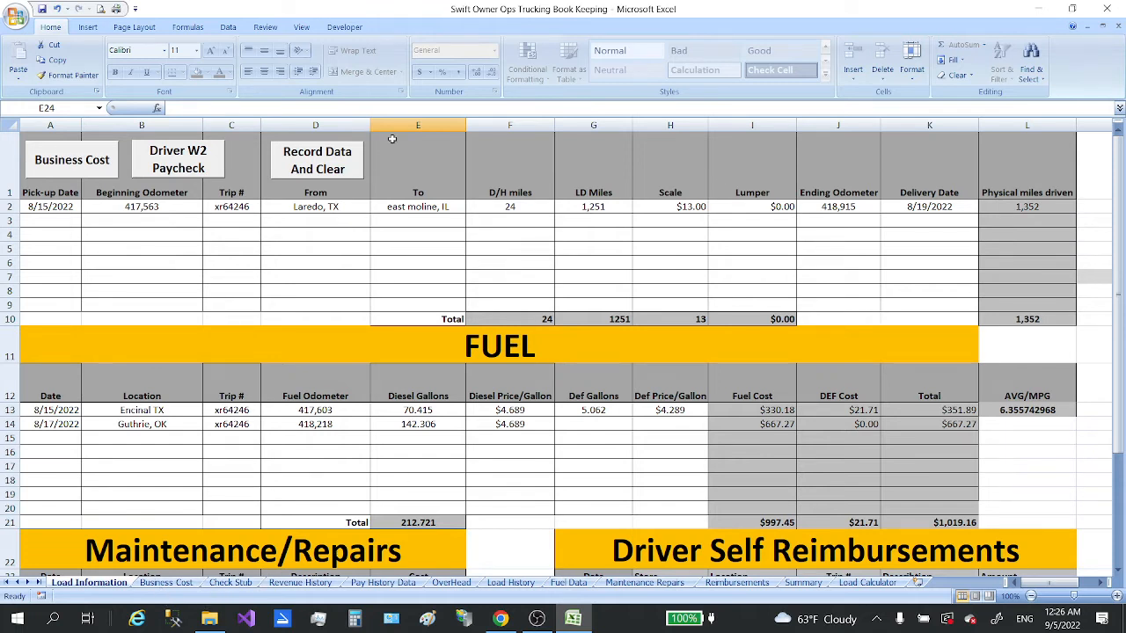
{"action": "left_click", "coordinate": [326, 154]}
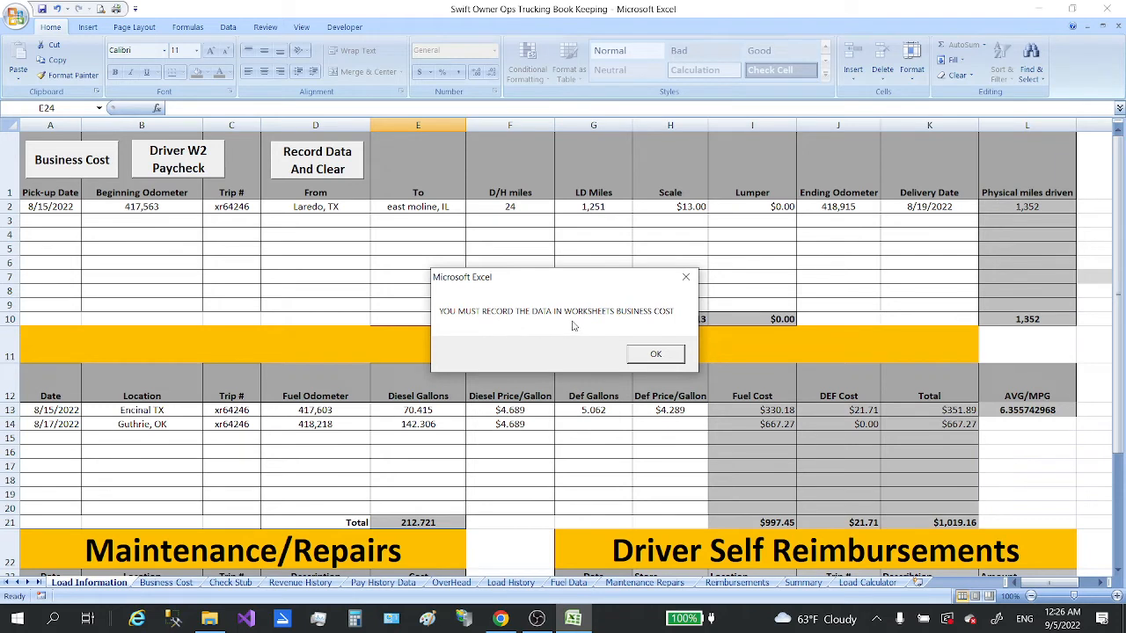
{"action": "left_click", "coordinate": [657, 354]}
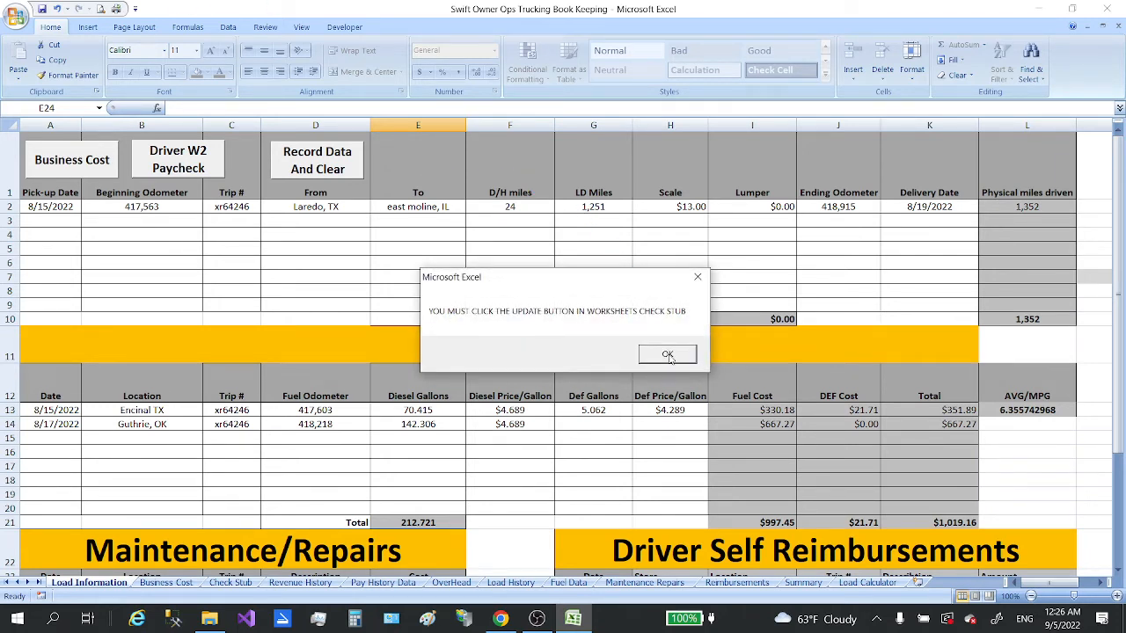
{"action": "left_click", "coordinate": [668, 355]}
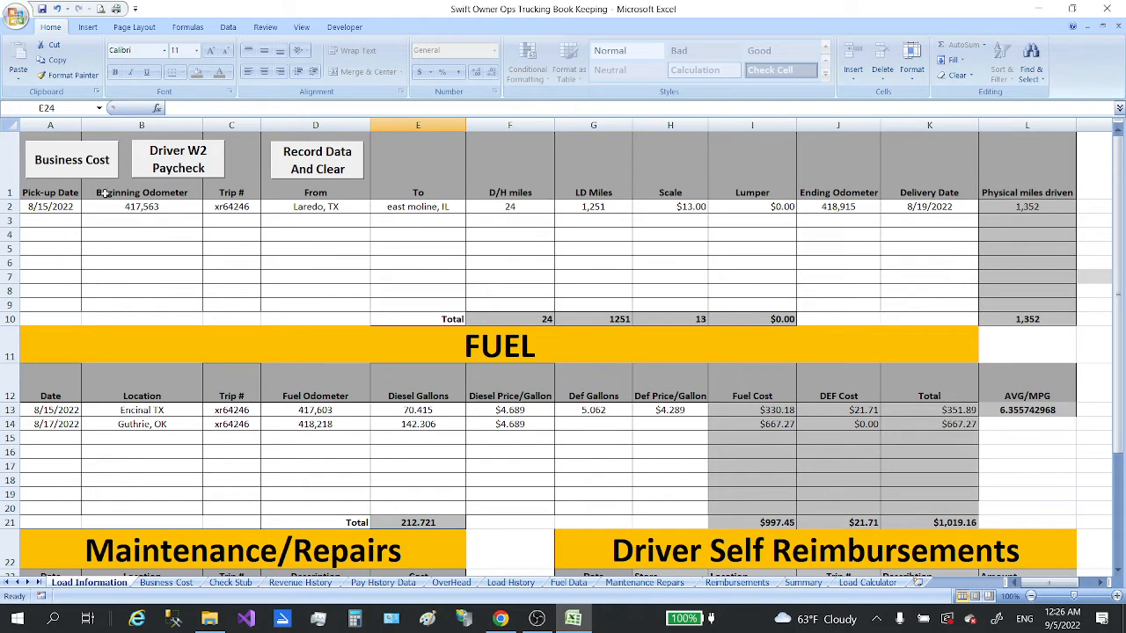
Step: Go to the Business Cost sheet and try to record its data
{"action": "left_click", "coordinate": [97, 167]}
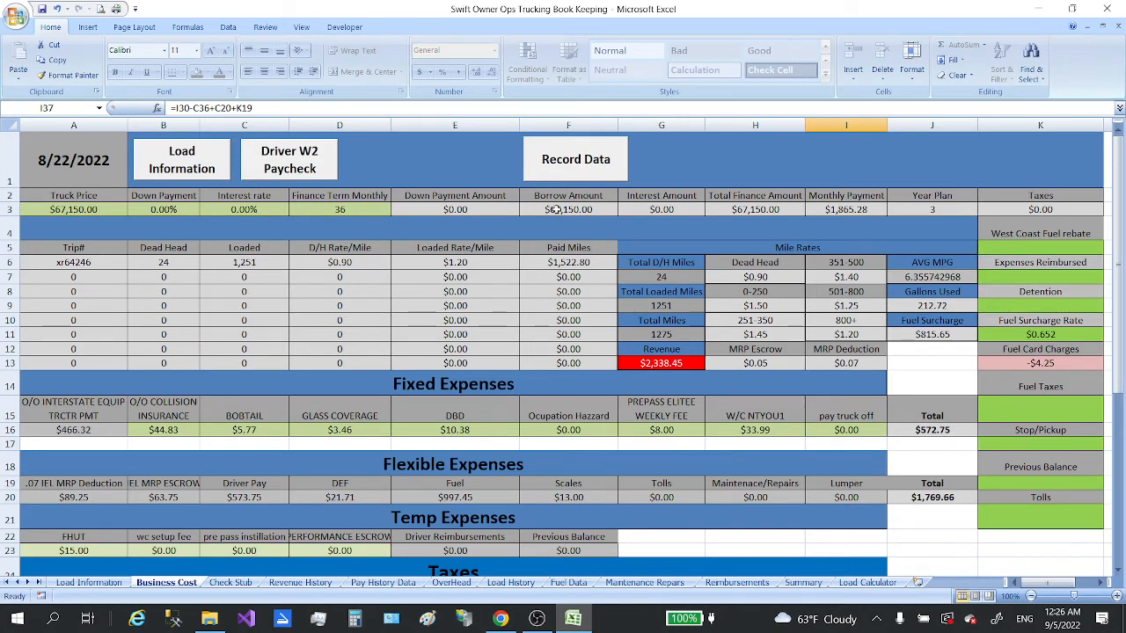
{"action": "left_click", "coordinate": [572, 161]}
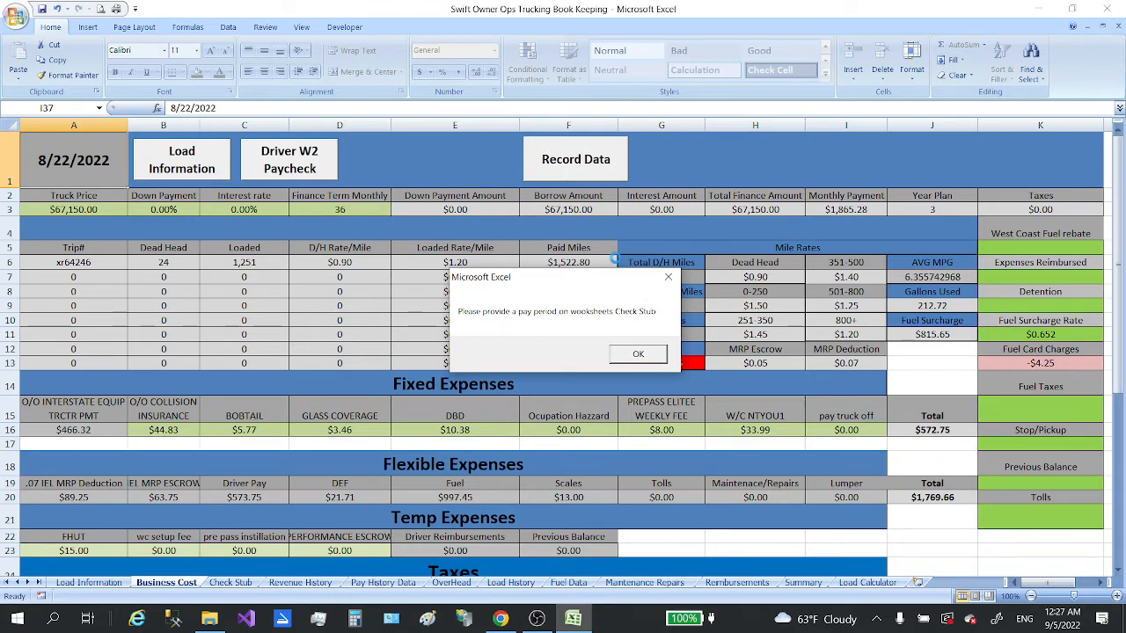
{"action": "left_click", "coordinate": [638, 355]}
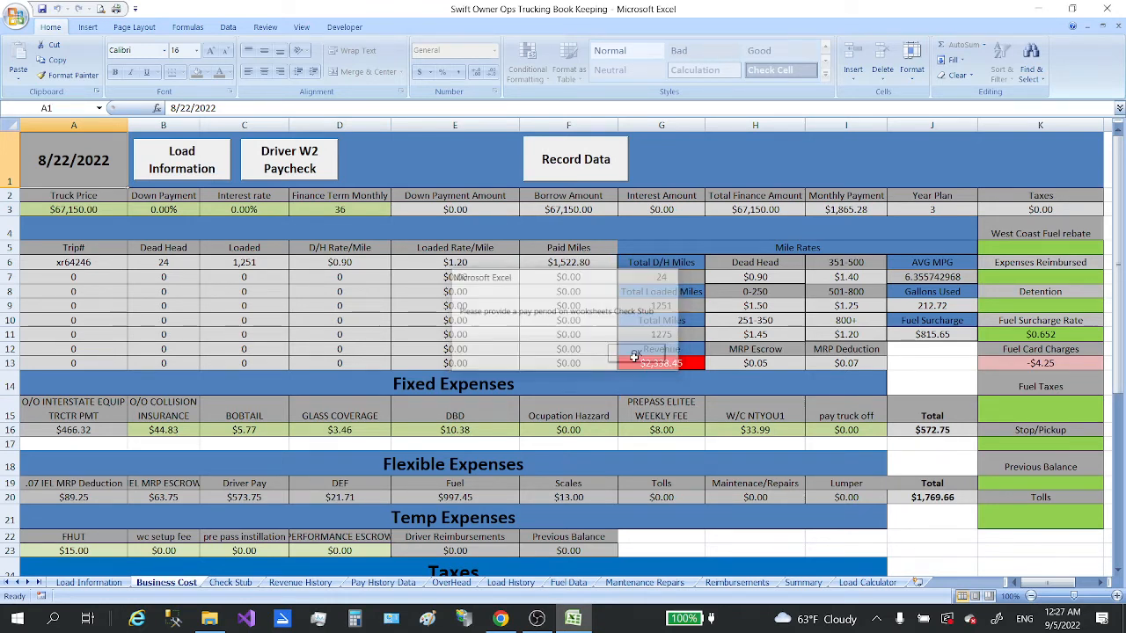
Step: Enter 8/25/2022 as the Pay Period on the Check Stub sheet and return to the Business Cost sheet
{"action": "left_click", "coordinate": [304, 163]}
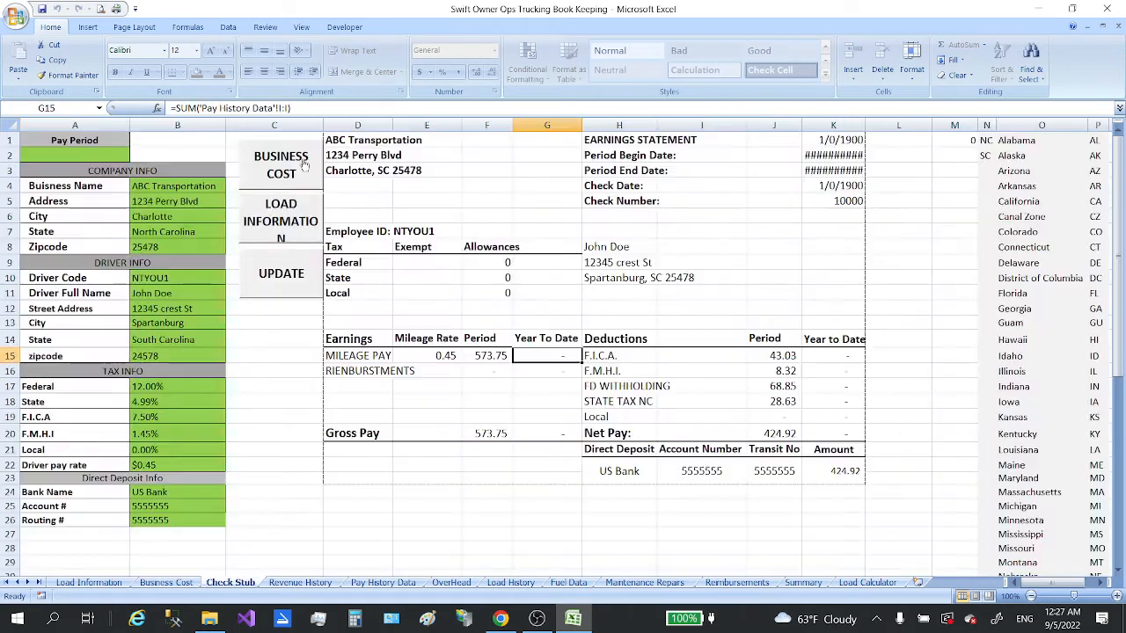
{"action": "left_click", "coordinate": [110, 154]}
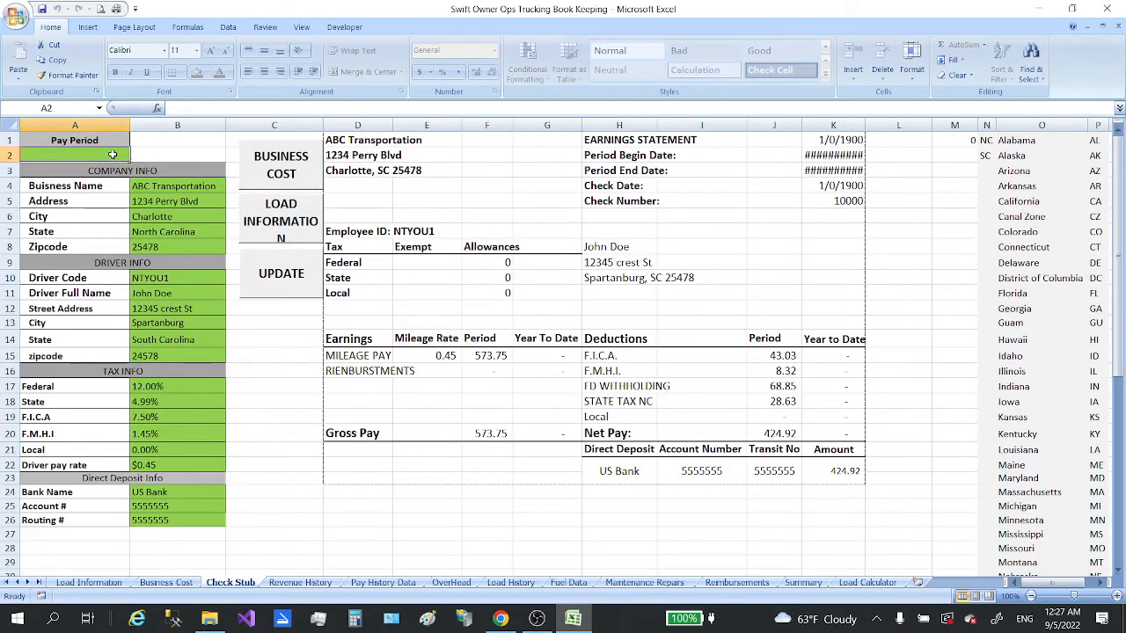
{"action": "type", "text": "89"}
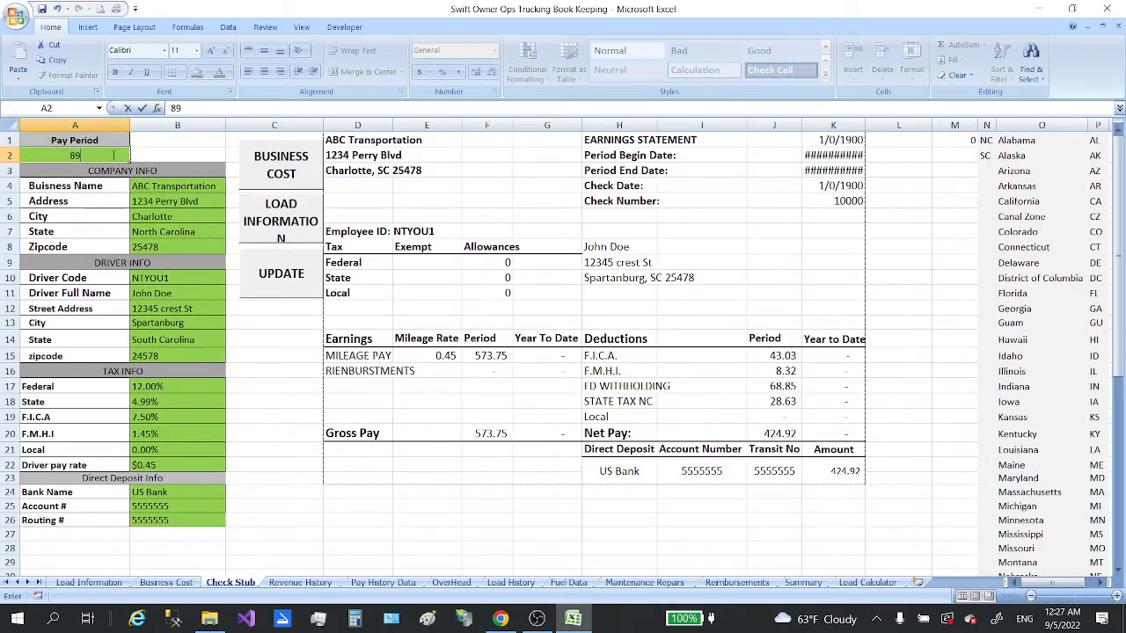
{"action": "key", "text": "BackSpace"}
{"action": "type", "text": "/25/"}
{"action": "type", "text": "202"}
{"action": "key", "text": "Return"}
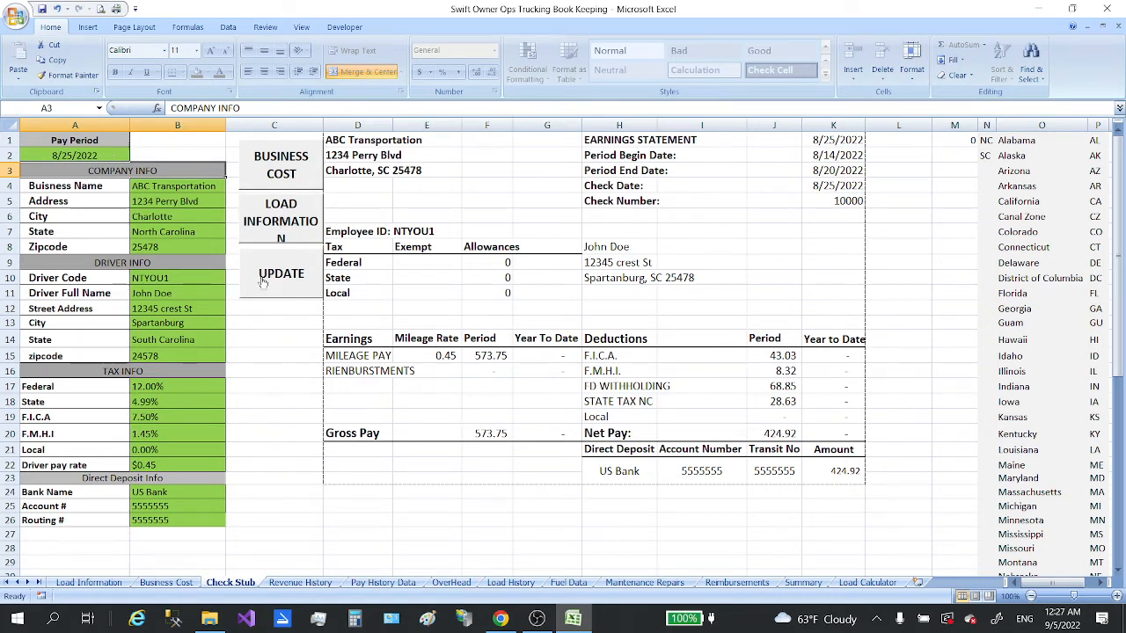
{"action": "left_click", "coordinate": [269, 175]}
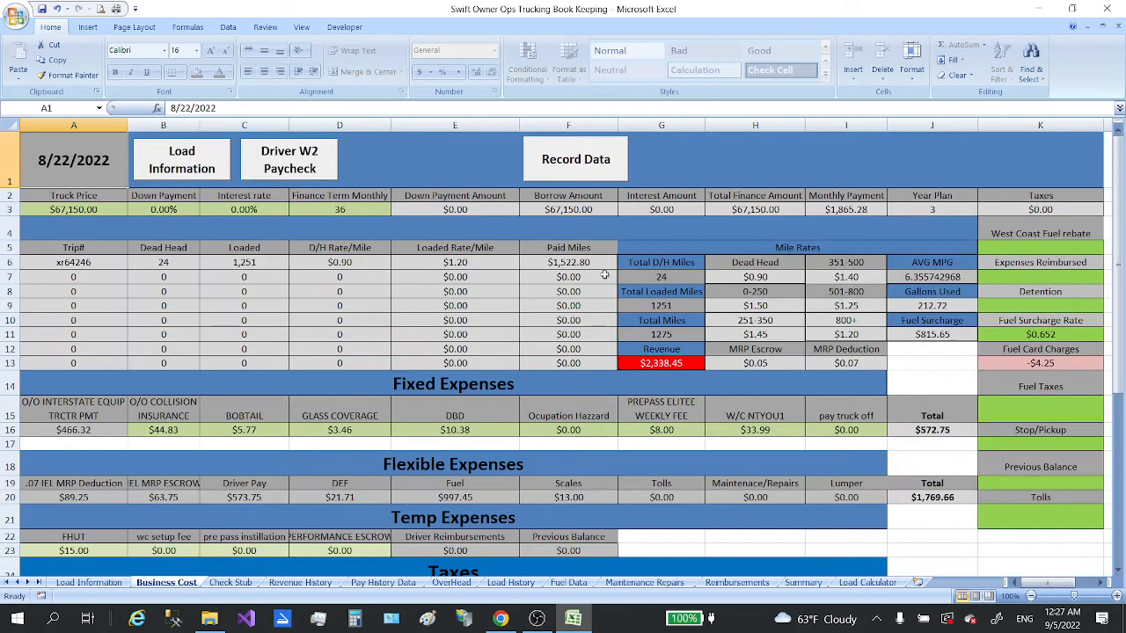
Step: Record the Business Cost data and update the driver's pay record on the Check Stub sheet
{"action": "left_click", "coordinate": [568, 164]}
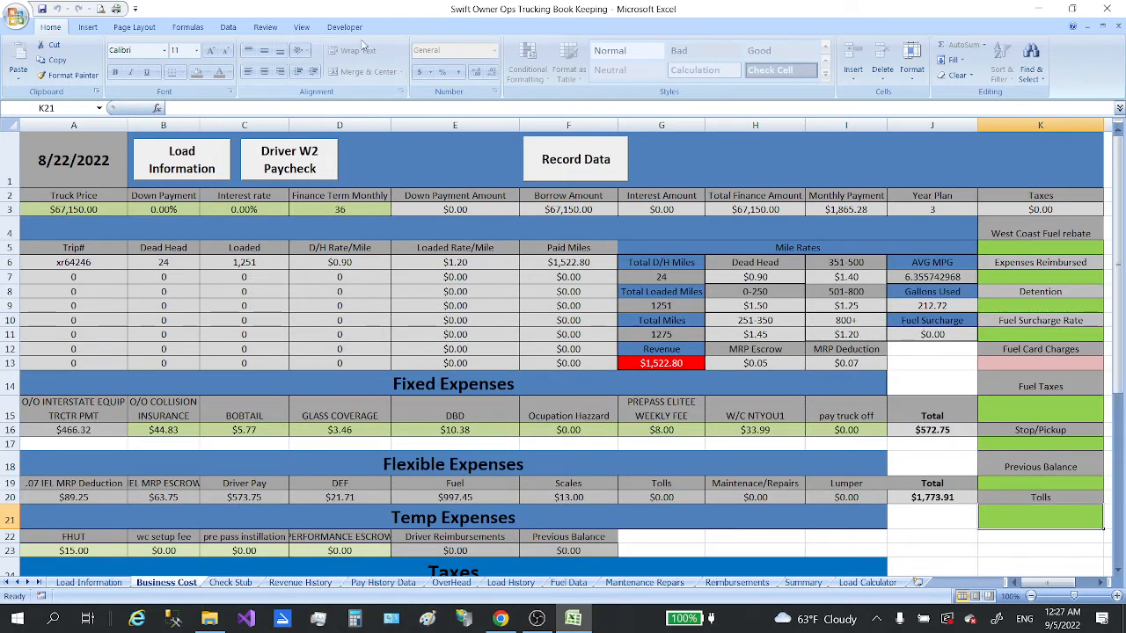
{"action": "left_click", "coordinate": [306, 163]}
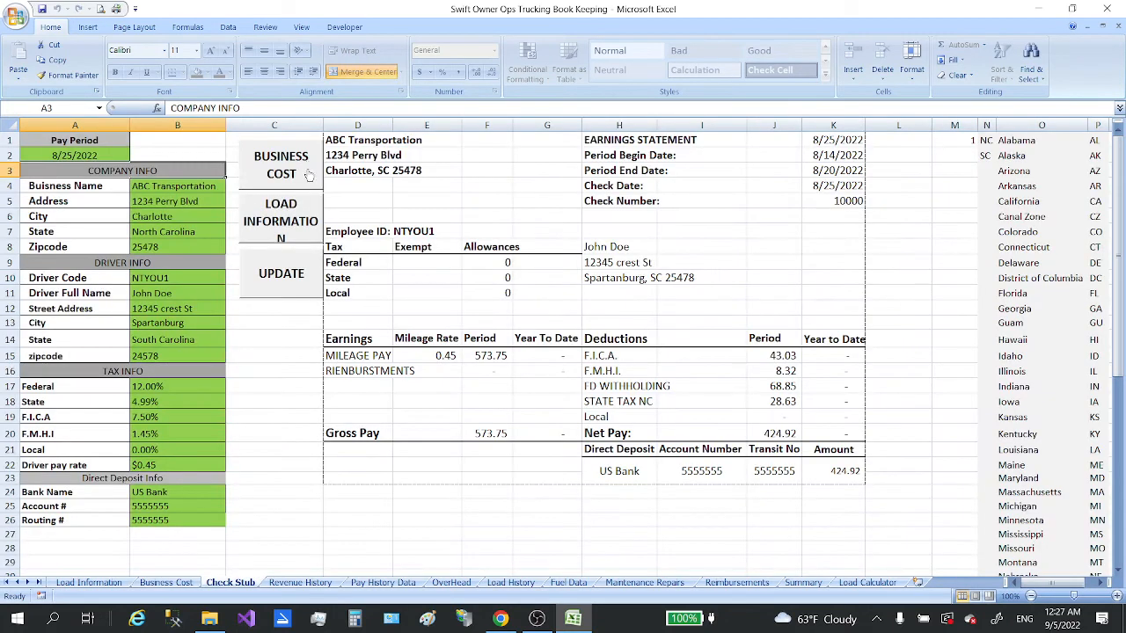
{"action": "left_click", "coordinate": [279, 289]}
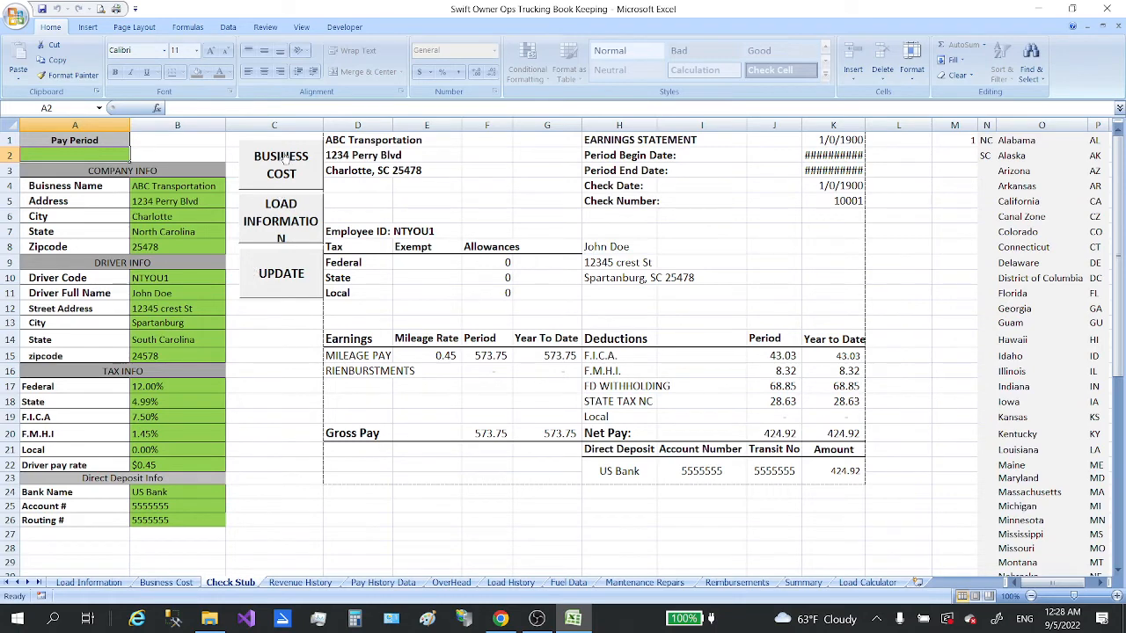
Step: Record and clear the load and fuel entries on the Load Information sheet
{"action": "left_click", "coordinate": [294, 227]}
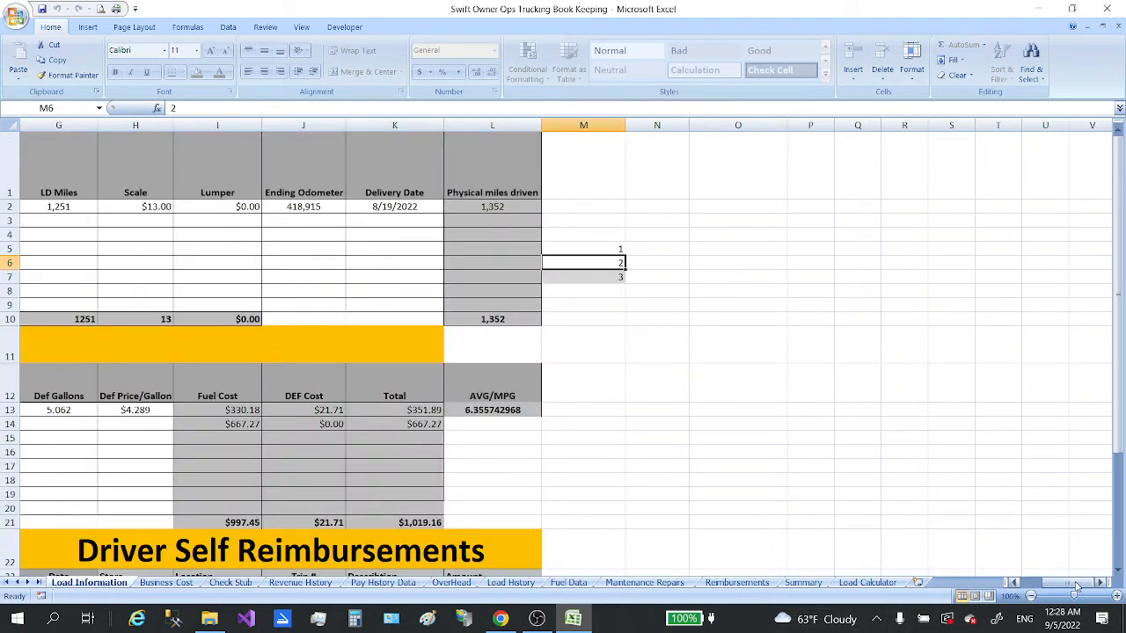
{"action": "left_click_drag", "start_coordinate": [1075, 583], "coordinate": [1043, 584]}
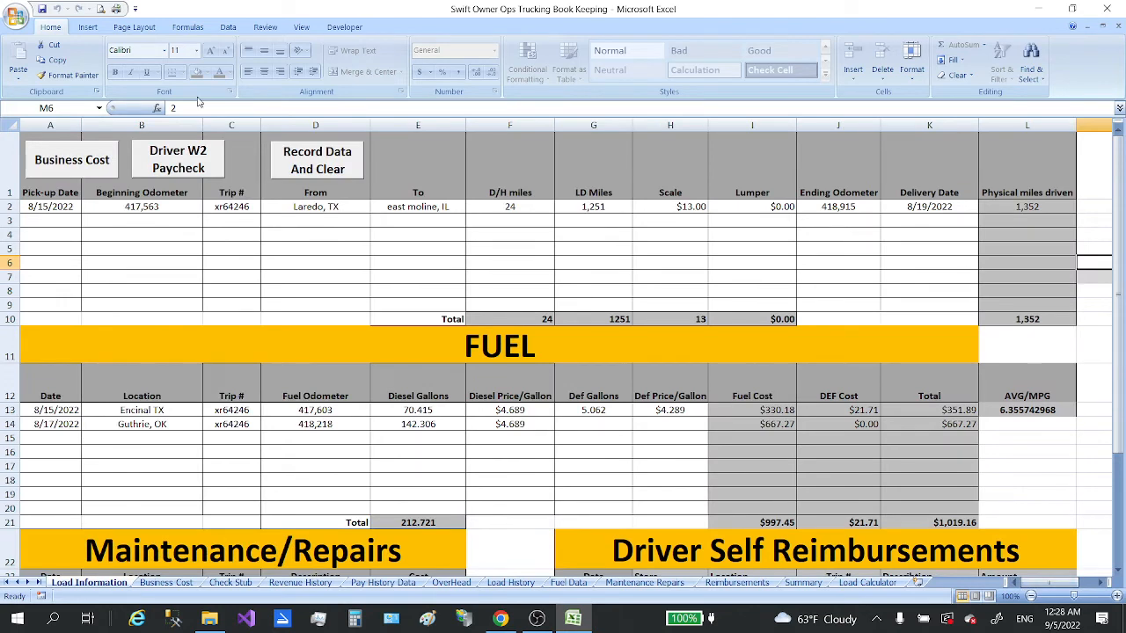
{"action": "left_click", "coordinate": [304, 169]}
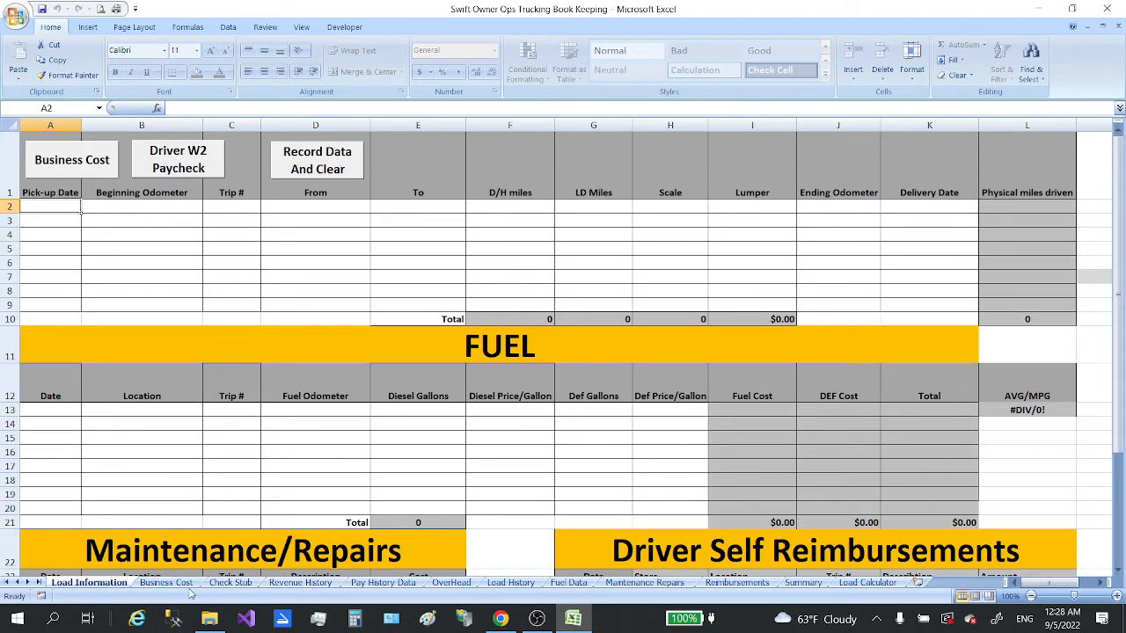
Step: Review the recorded settlement row on the Revenue History sheet, from Performance through Expenses and Taxes to Income
{"action": "left_click", "coordinate": [304, 583]}
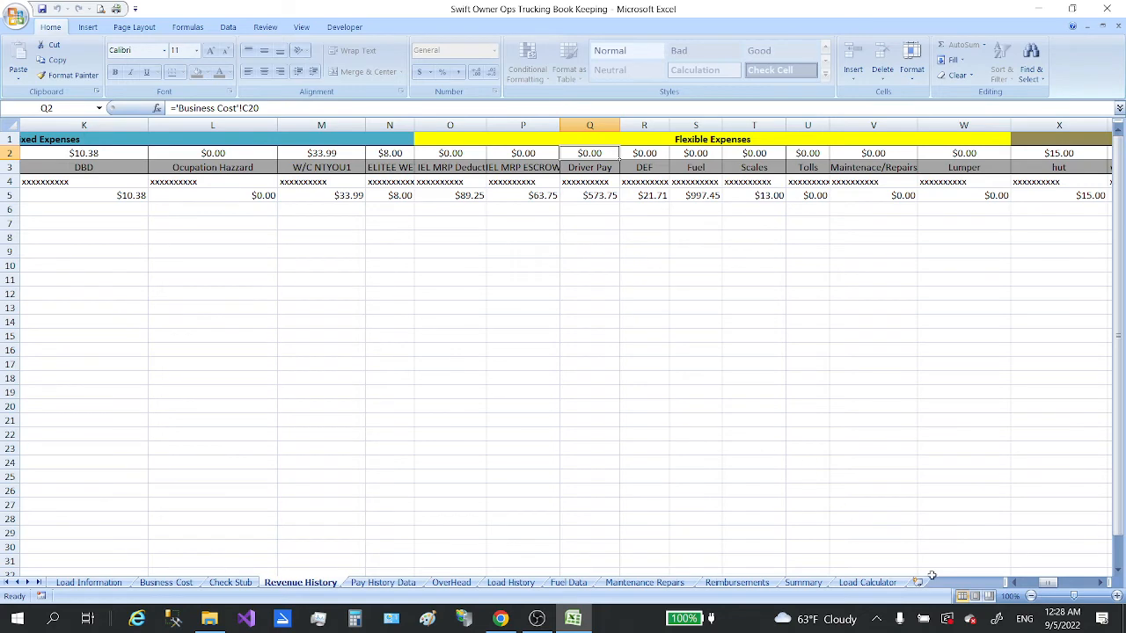
{"action": "left_click_drag", "start_coordinate": [1050, 585], "coordinate": [1031, 585]}
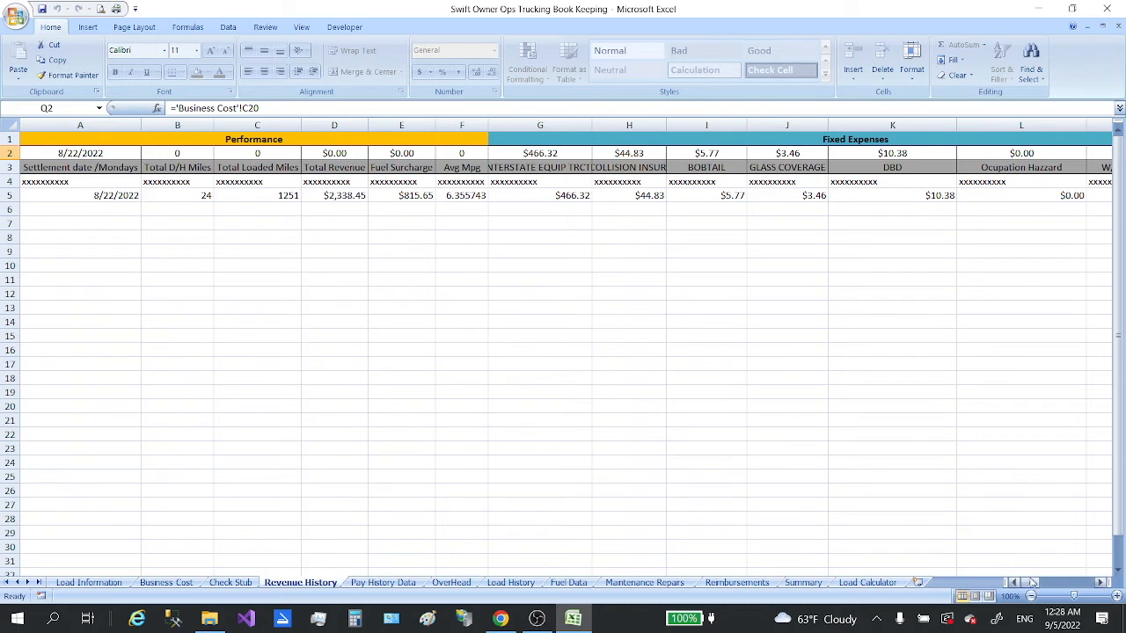
{"action": "left_click_drag", "start_coordinate": [1034, 585], "coordinate": [1057, 594]}
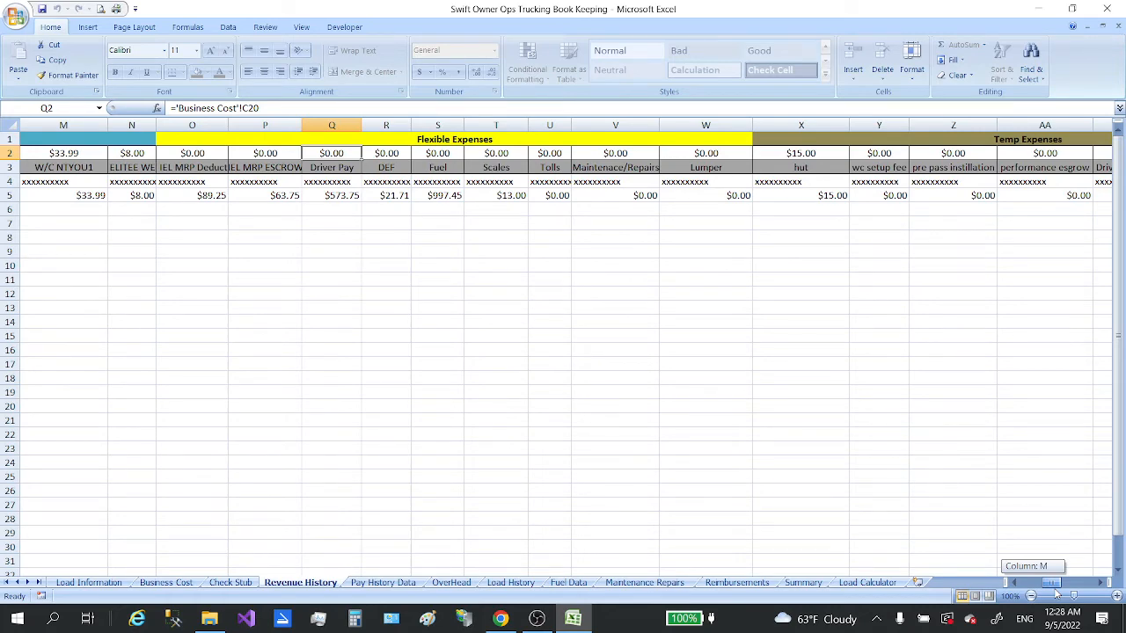
{"action": "left_click_drag", "start_coordinate": [1057, 596], "coordinate": [1077, 595]}
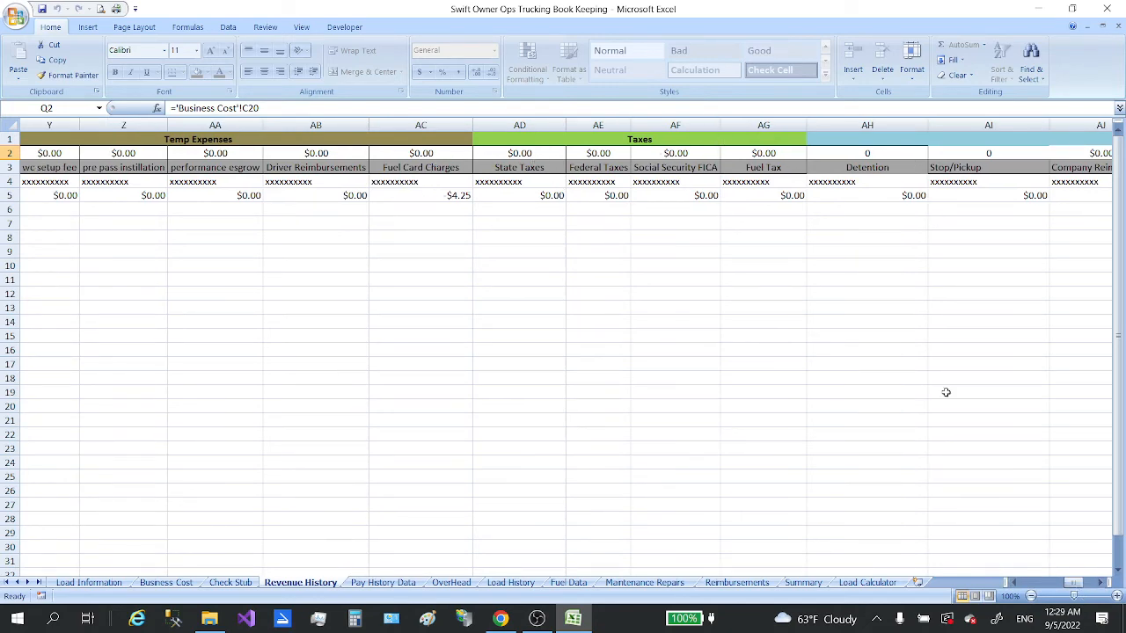
{"action": "left_click_drag", "start_coordinate": [1067, 585], "coordinate": [1082, 586]}
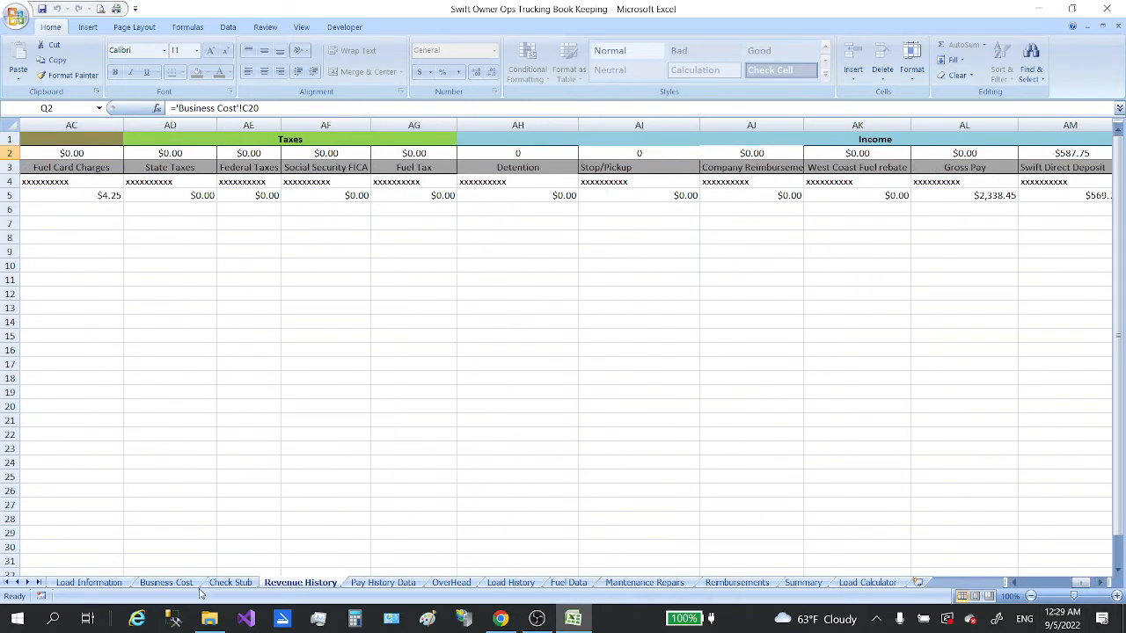
Step: Check the recorded entries on the Pay History Data, OverHead and Load History sheets
{"action": "left_click", "coordinate": [384, 584]}
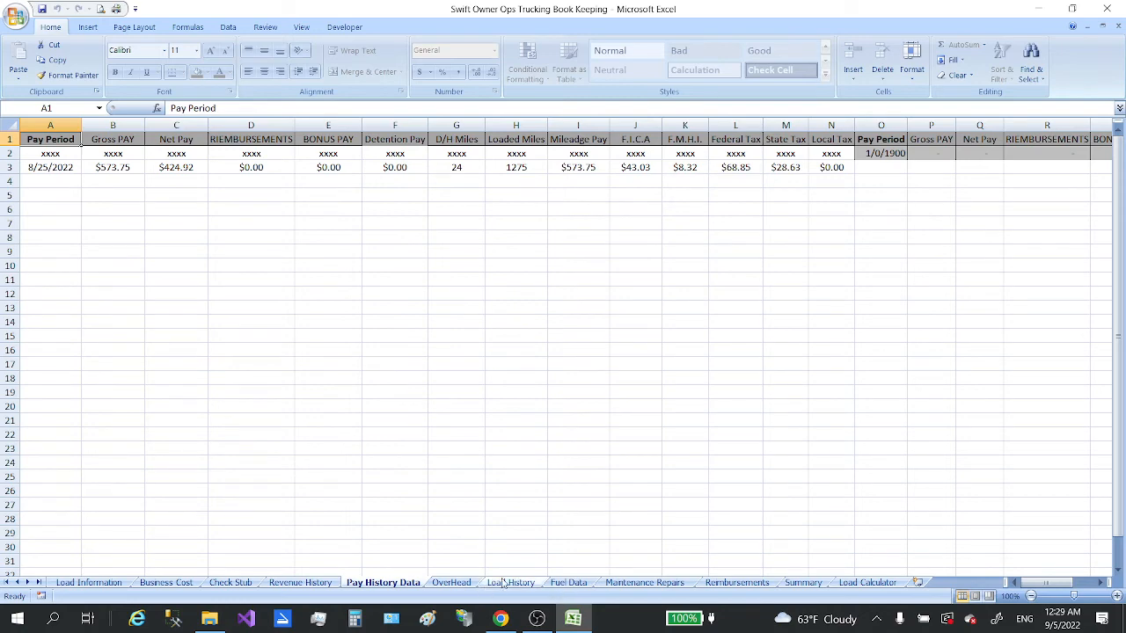
{"action": "left_click", "coordinate": [461, 585]}
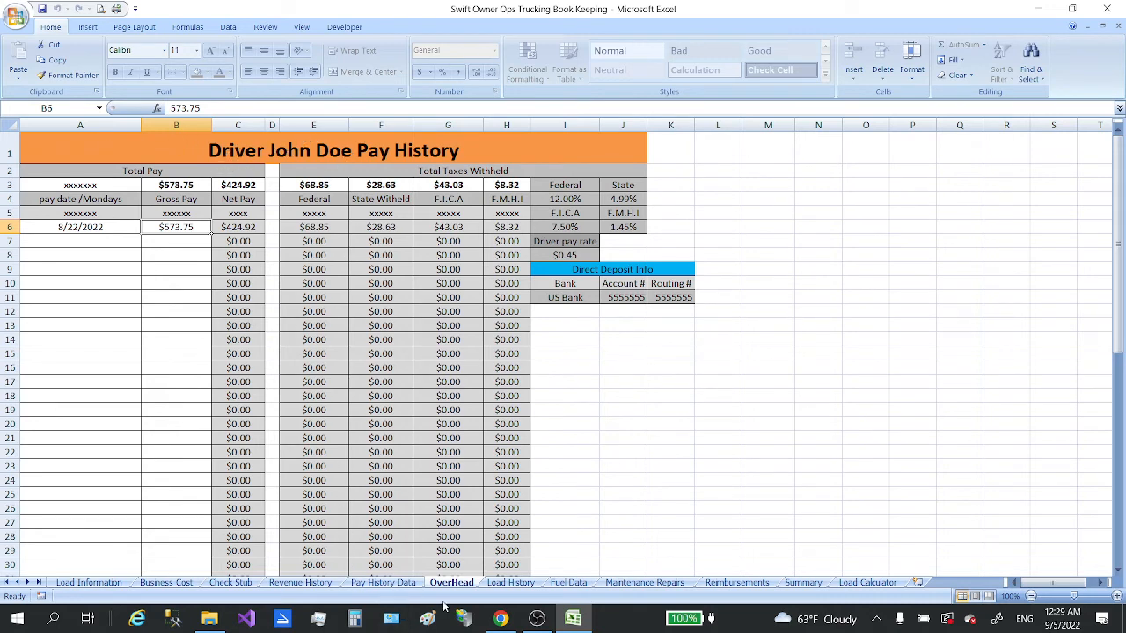
{"action": "left_click", "coordinate": [512, 585]}
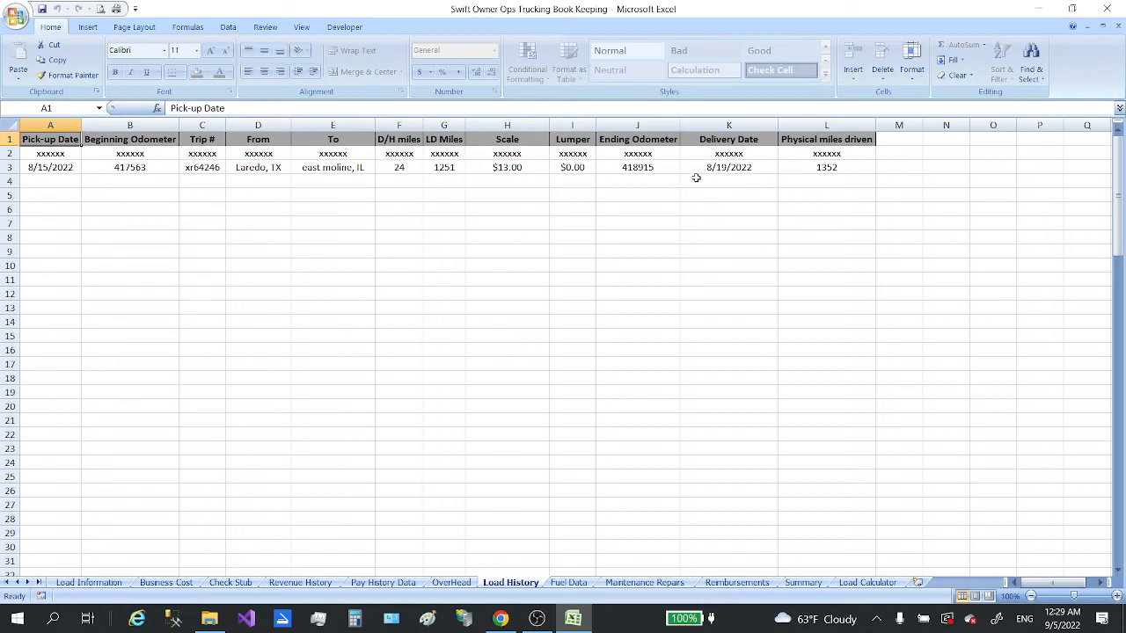
Step: Examine the recorded fuel purchases on the Fuel Data sheet and inspect the Average MPG formula
{"action": "left_click", "coordinate": [577, 584]}
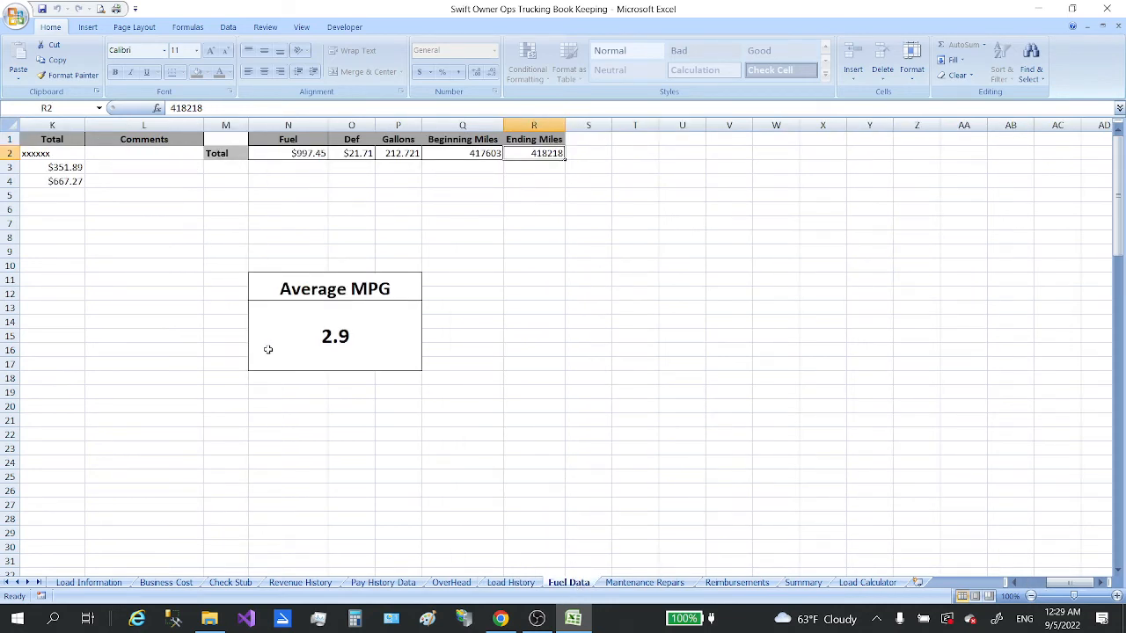
{"action": "left_click_drag", "start_coordinate": [1069, 586], "coordinate": [1034, 587]}
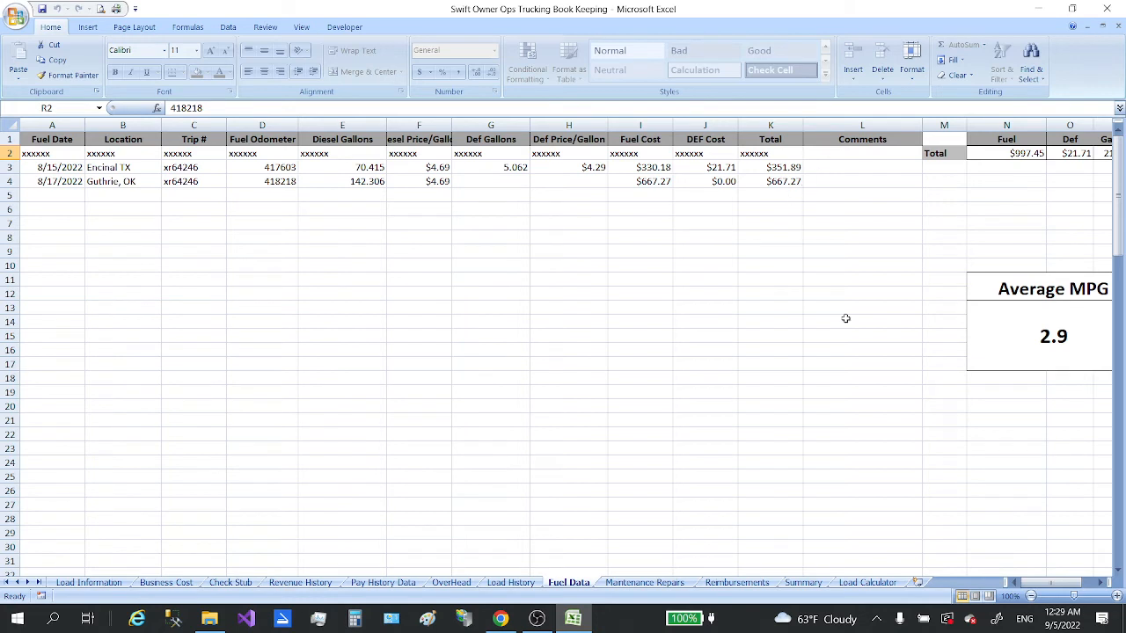
{"action": "left_click_drag", "start_coordinate": [1046, 587], "coordinate": [1058, 586]}
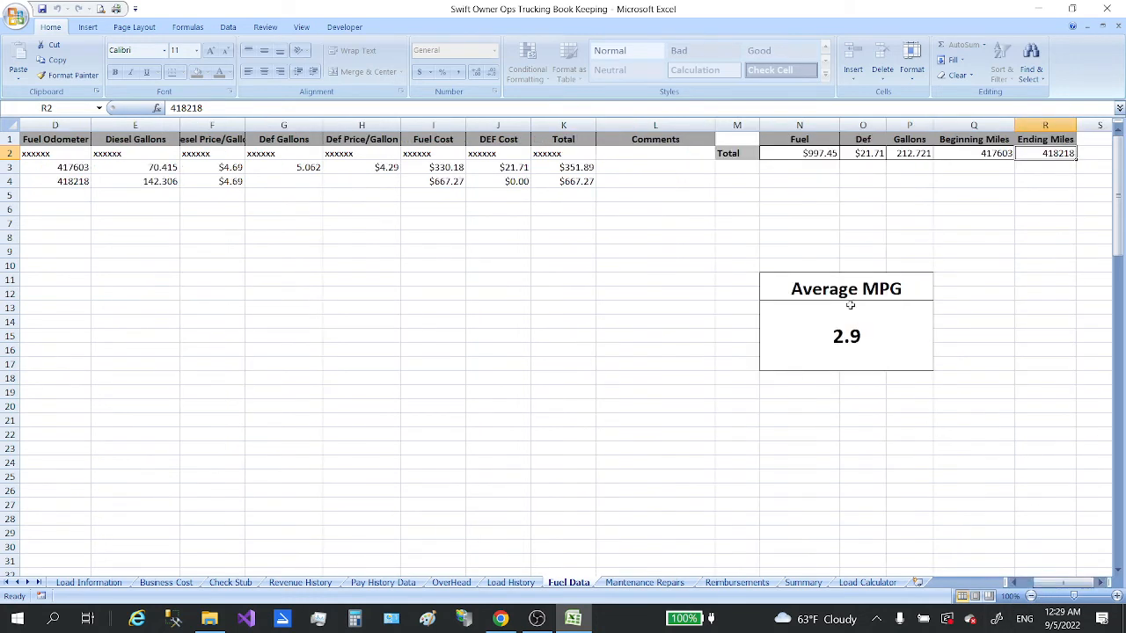
{"action": "left_click", "coordinate": [828, 334]}
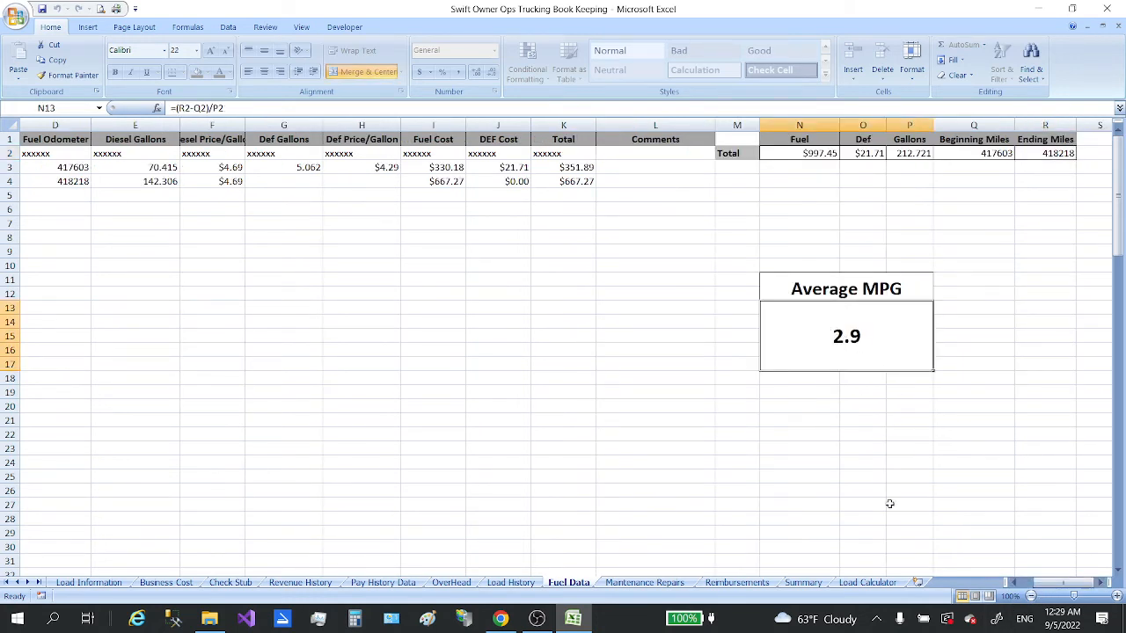
{"action": "left_click_drag", "start_coordinate": [1049, 588], "coordinate": [1024, 587]}
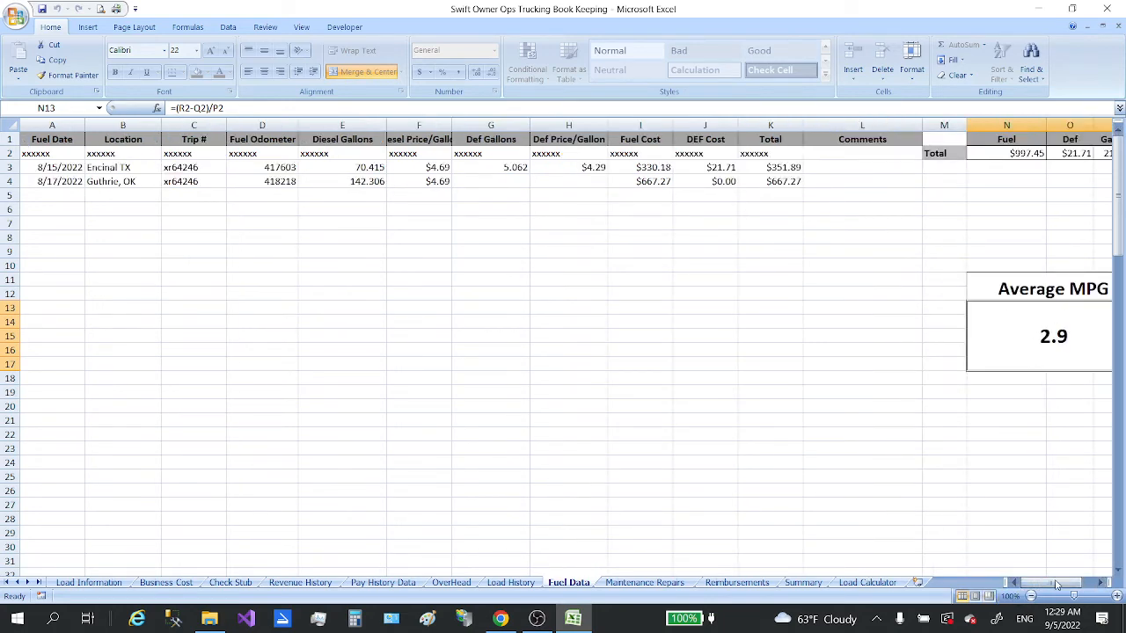
{"action": "left_click_drag", "start_coordinate": [1048, 587], "coordinate": [1060, 587]}
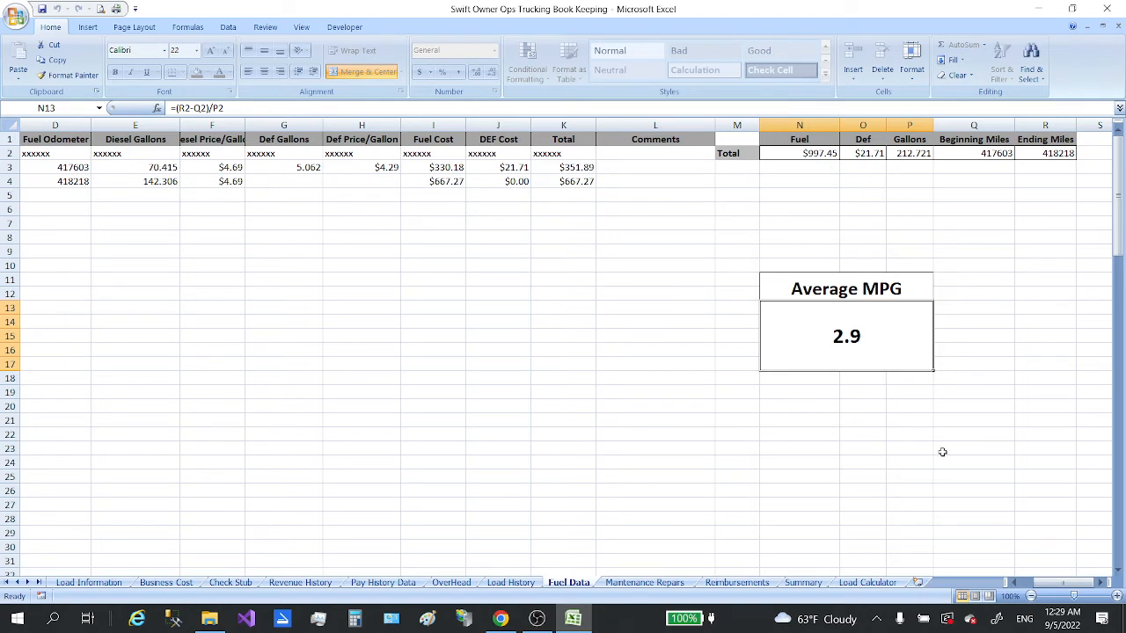
{"action": "left_click", "coordinate": [943, 452]}
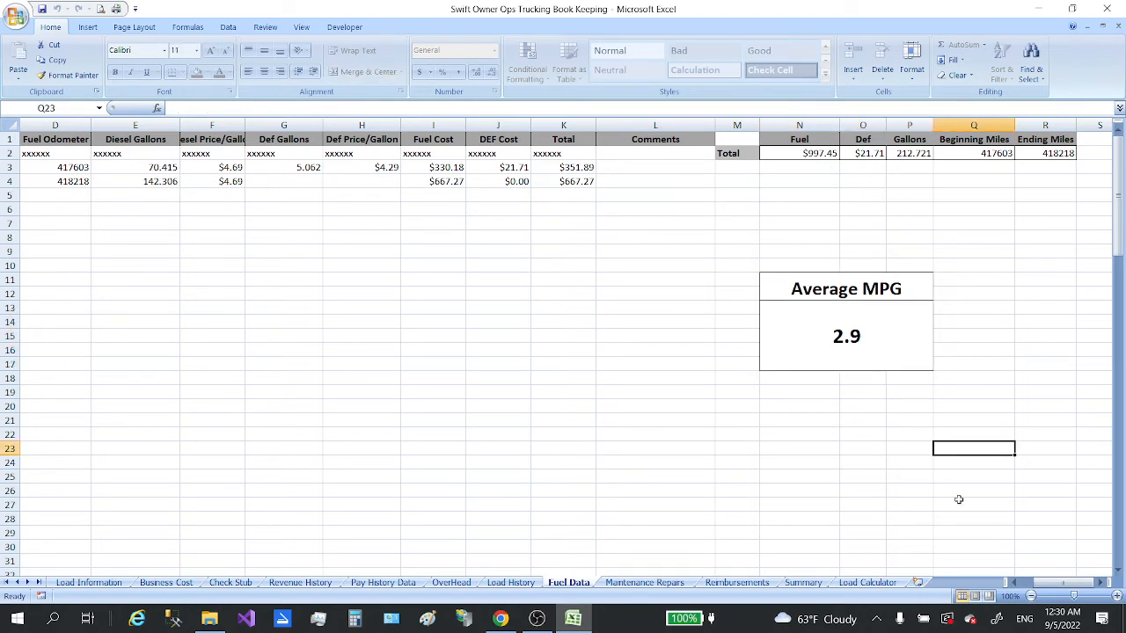
{"action": "left_click_drag", "start_coordinate": [1048, 583], "coordinate": [1033, 583]}
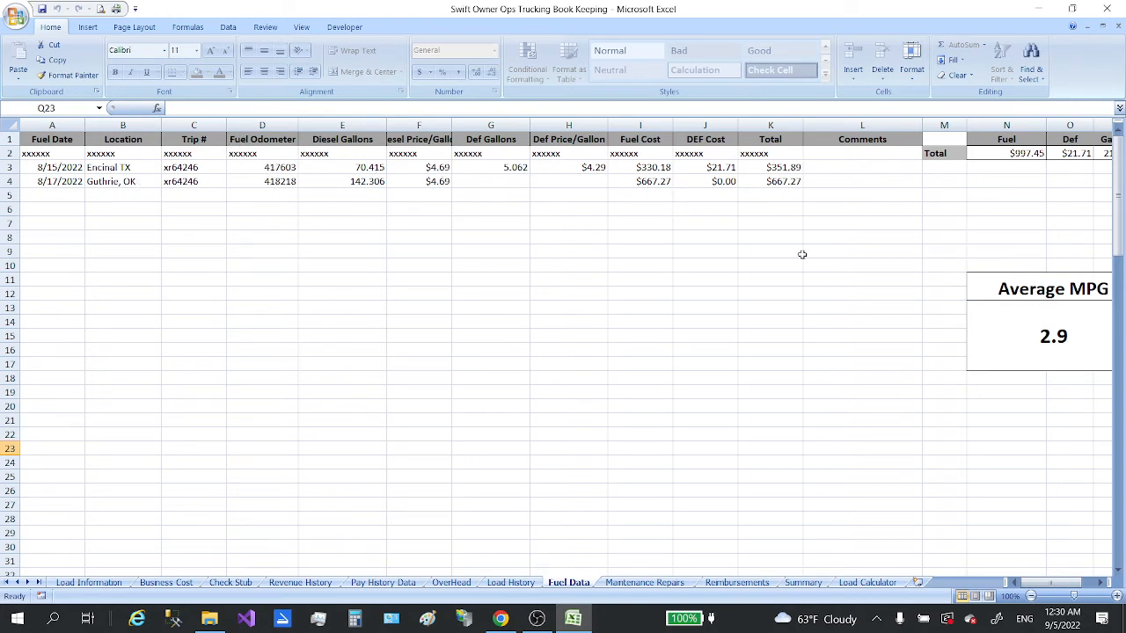
{"action": "left_click", "coordinate": [1024, 334]}
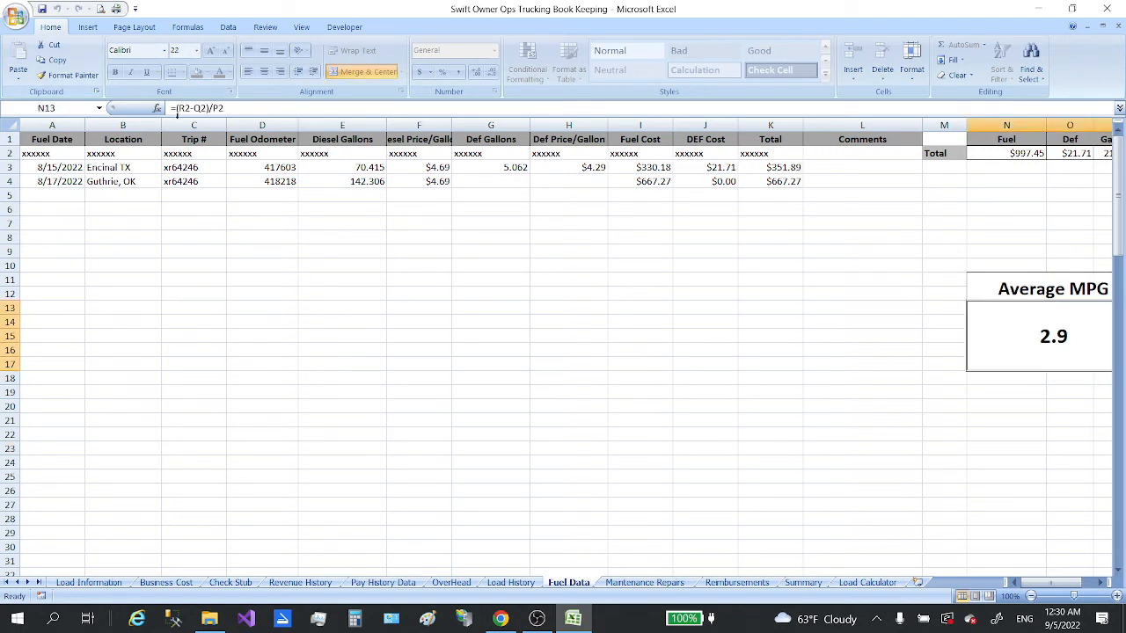
{"action": "left_click", "coordinate": [710, 463]}
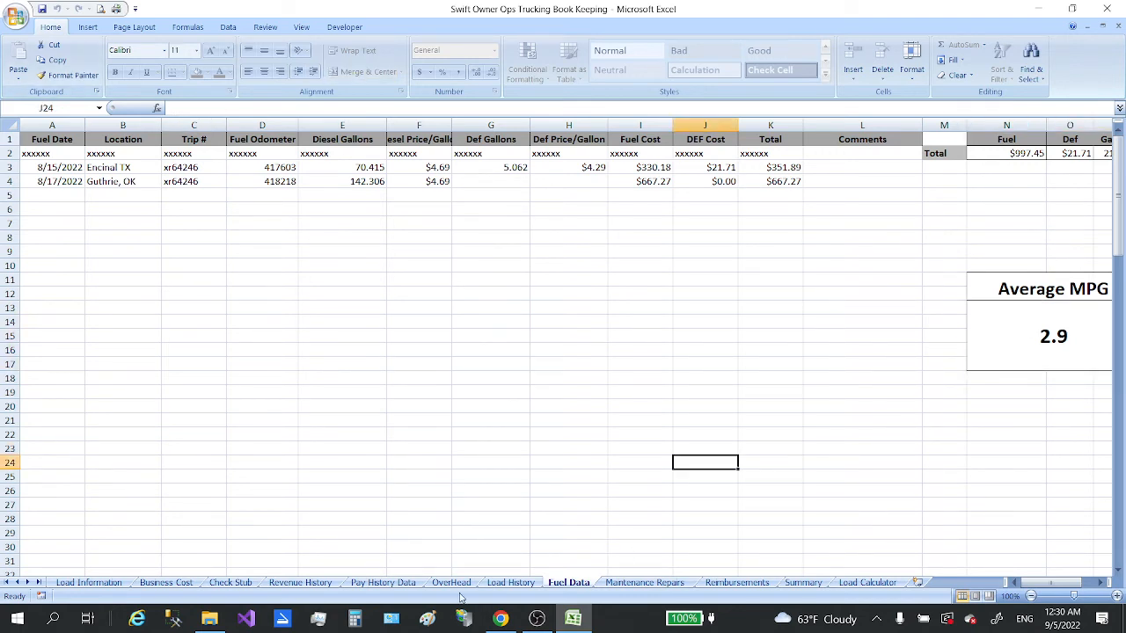
Step: Look over the Maintenance Repairs and Reimbursements sheets and open the Summary sheet
{"action": "left_click", "coordinate": [650, 583]}
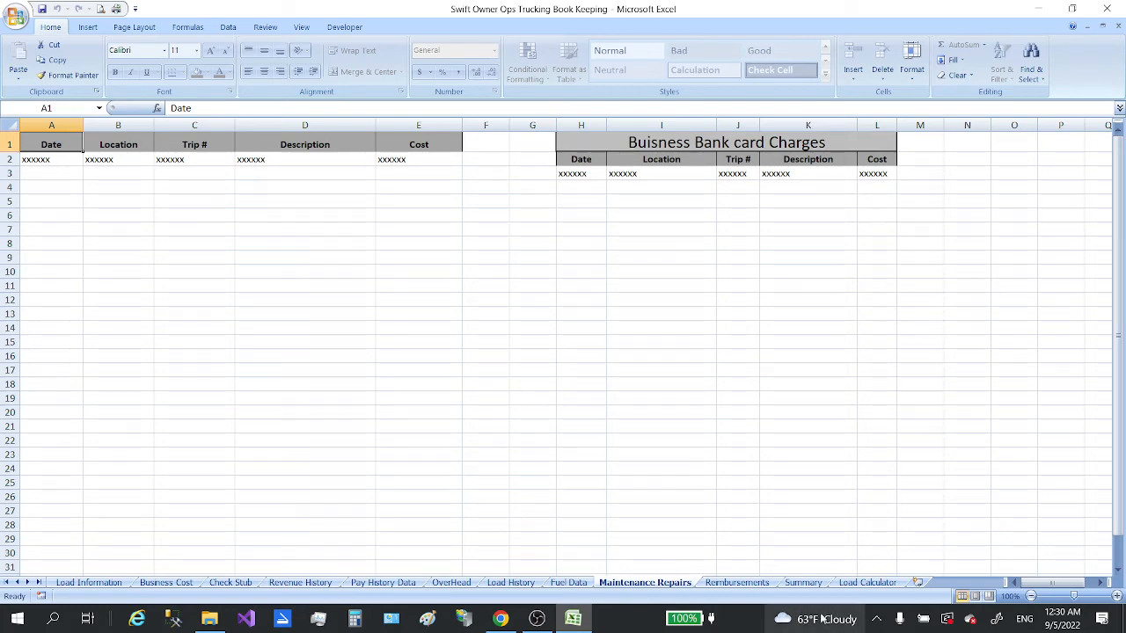
{"action": "left_click", "coordinate": [739, 583]}
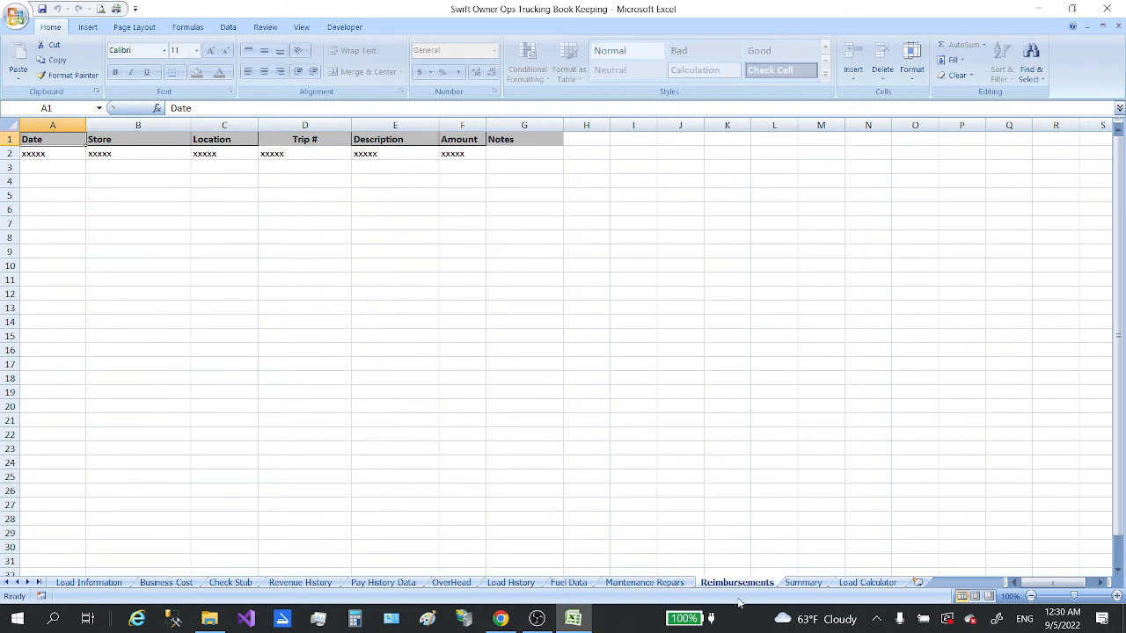
{"action": "left_click", "coordinate": [803, 583]}
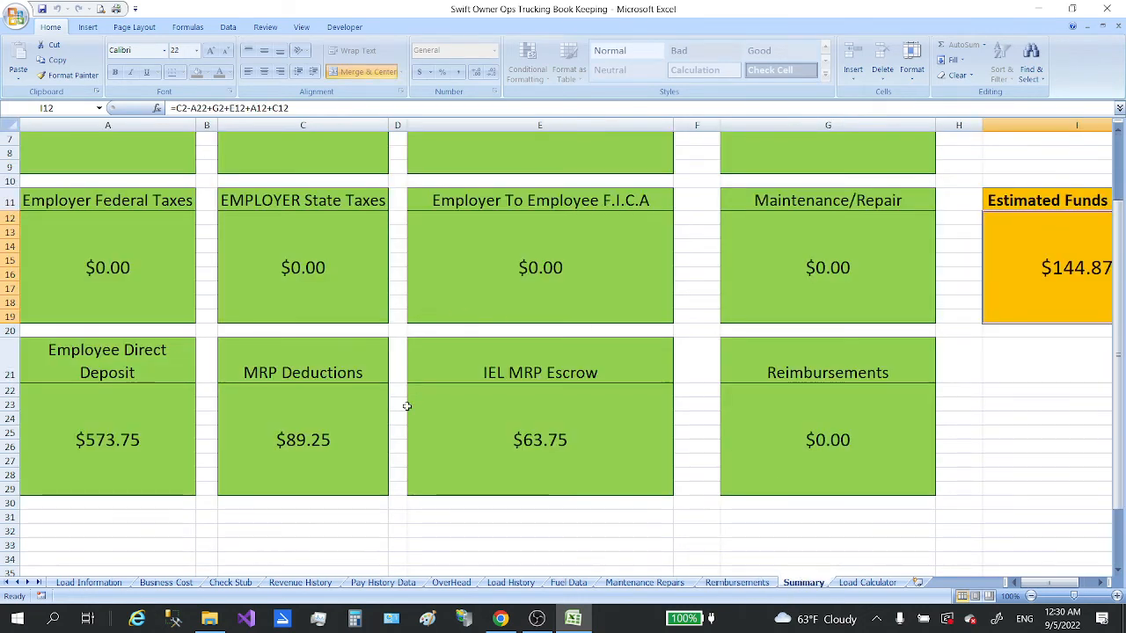
Step: Examine the revenue, net profit, tax, maintenance, escrow and reimbursement totals on the Summary sheet
{"action": "scroll", "coordinate": [406, 405], "scroll_direction": "up", "scroll_amount": 2}
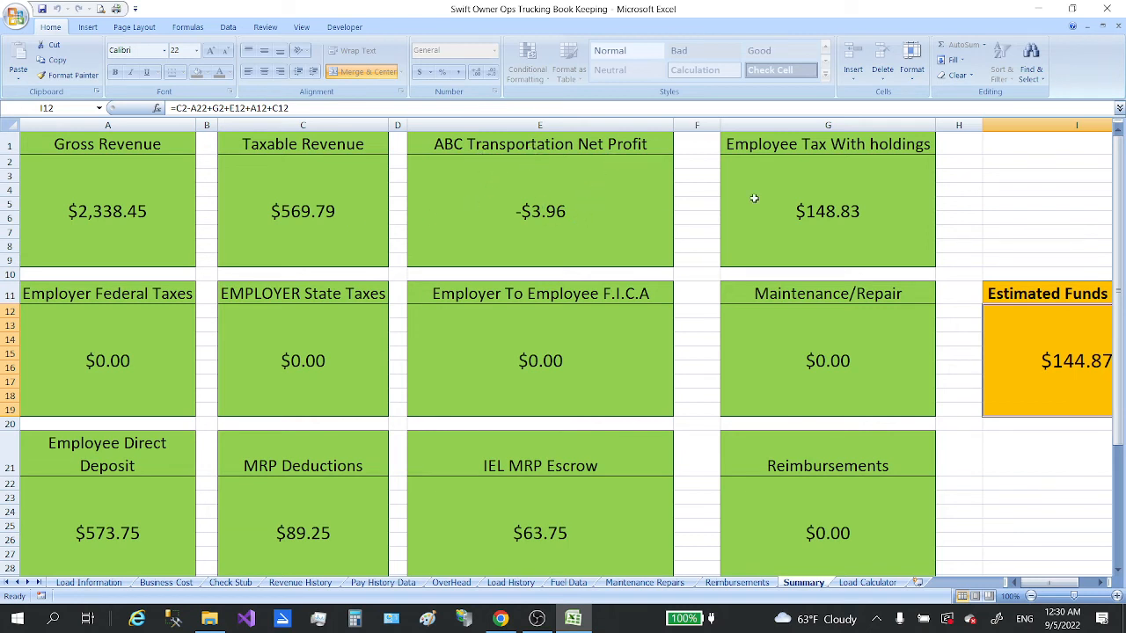
{"action": "scroll", "coordinate": [787, 281], "scroll_direction": "down", "scroll_amount": 2}
{"action": "scroll", "coordinate": [231, 344], "scroll_direction": "up", "scroll_amount": 2}
{"action": "scroll", "coordinate": [178, 395], "scroll_direction": "down", "scroll_amount": 1}
{"action": "scroll", "coordinate": [159, 295], "scroll_direction": "up", "scroll_amount": 1}
{"action": "scroll", "coordinate": [410, 323], "scroll_direction": "down", "scroll_amount": 1}
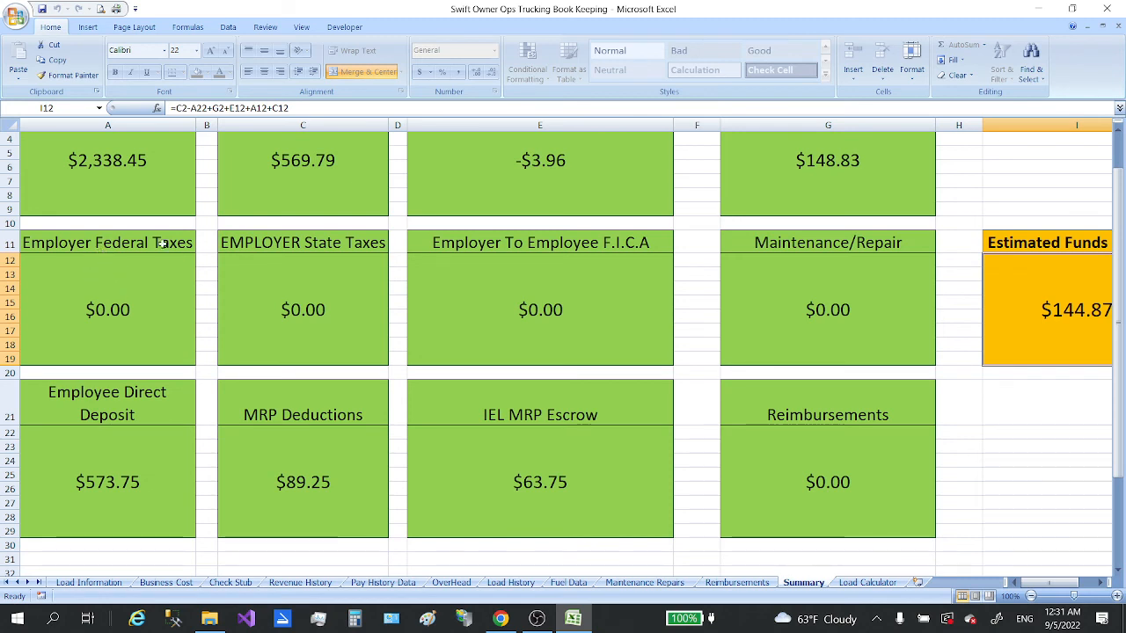
Step: Inspect the formulas behind the Employer Federal Taxes, Employer To Employee F.I.C.A and Employee Direct Deposit totals
{"action": "left_click", "coordinate": [118, 323]}
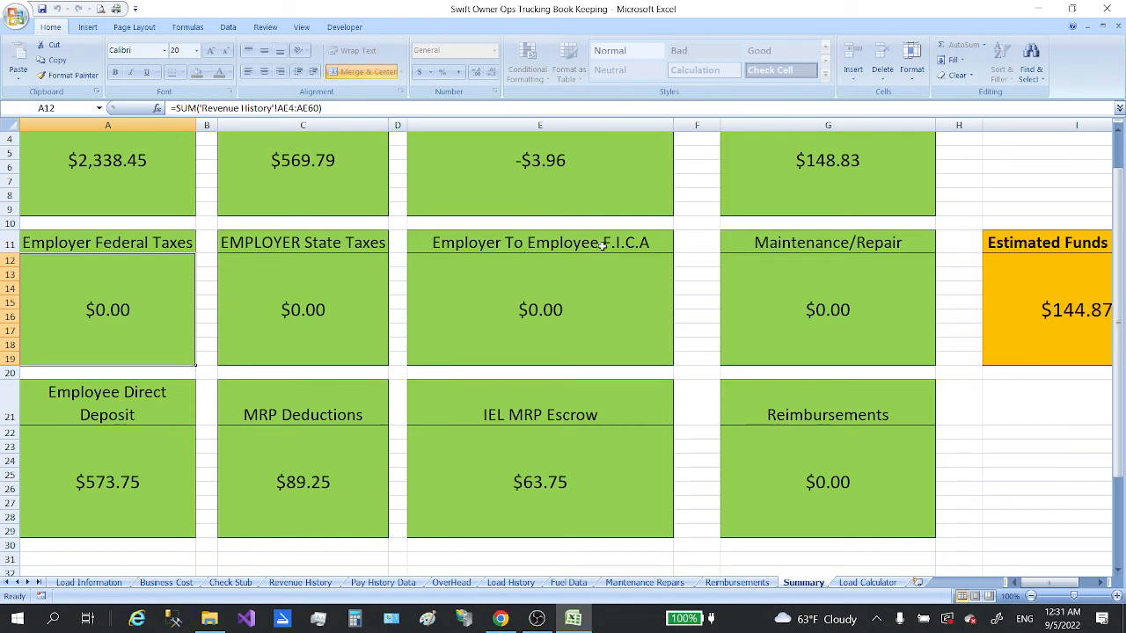
{"action": "left_click", "coordinate": [562, 323]}
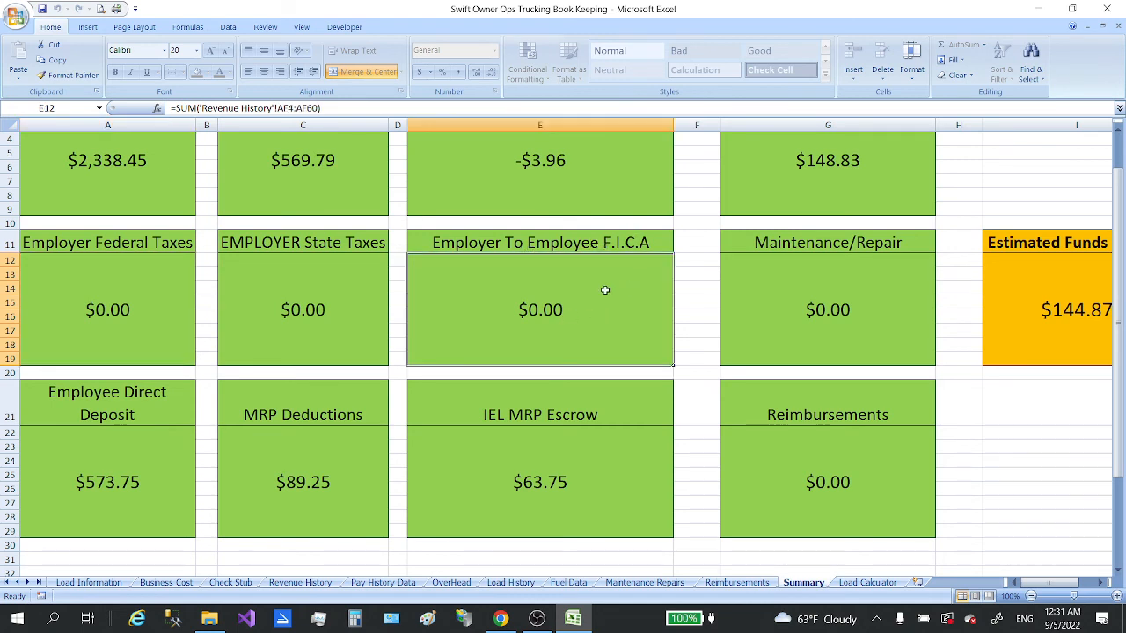
{"action": "scroll", "coordinate": [471, 343], "scroll_direction": "up", "scroll_amount": 1}
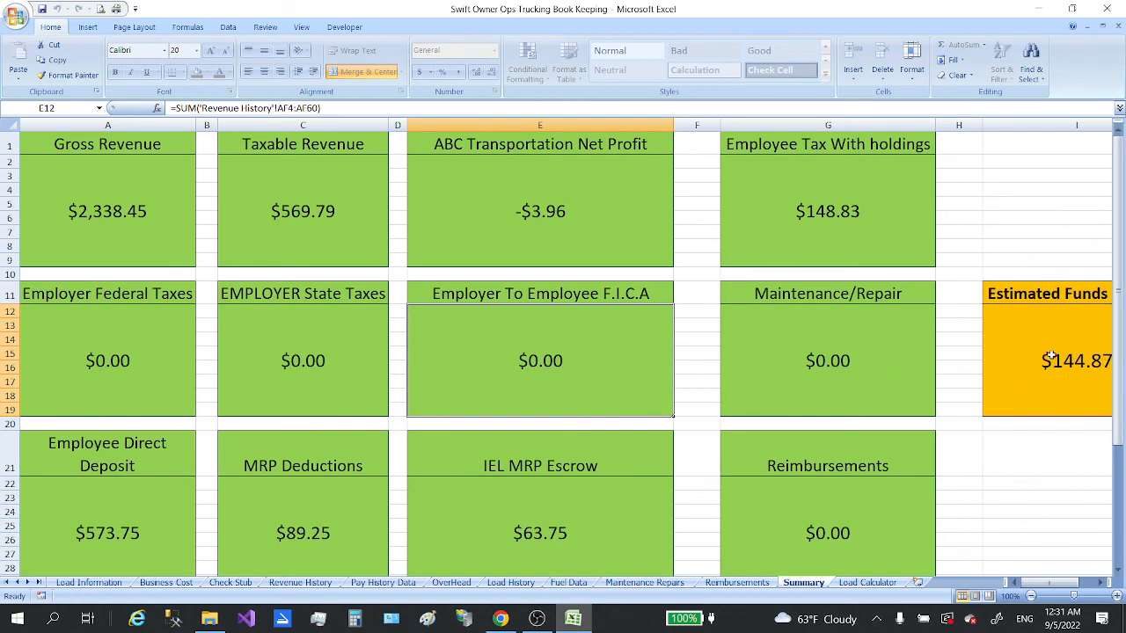
{"action": "scroll", "coordinate": [825, 299], "scroll_direction": "down", "scroll_amount": 2}
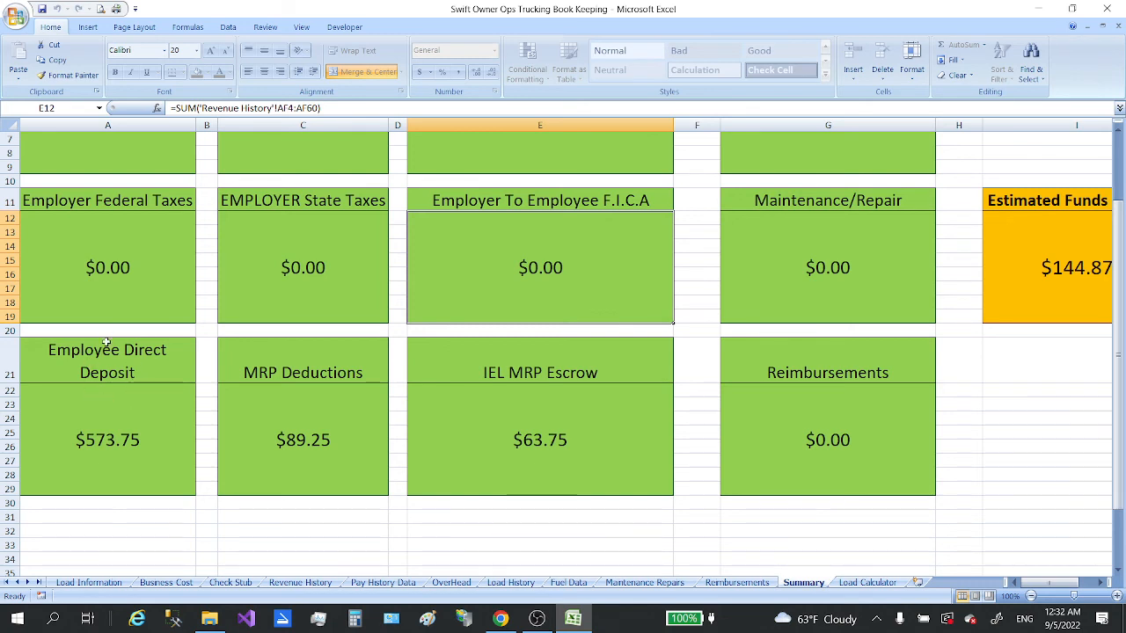
{"action": "left_click", "coordinate": [97, 451]}
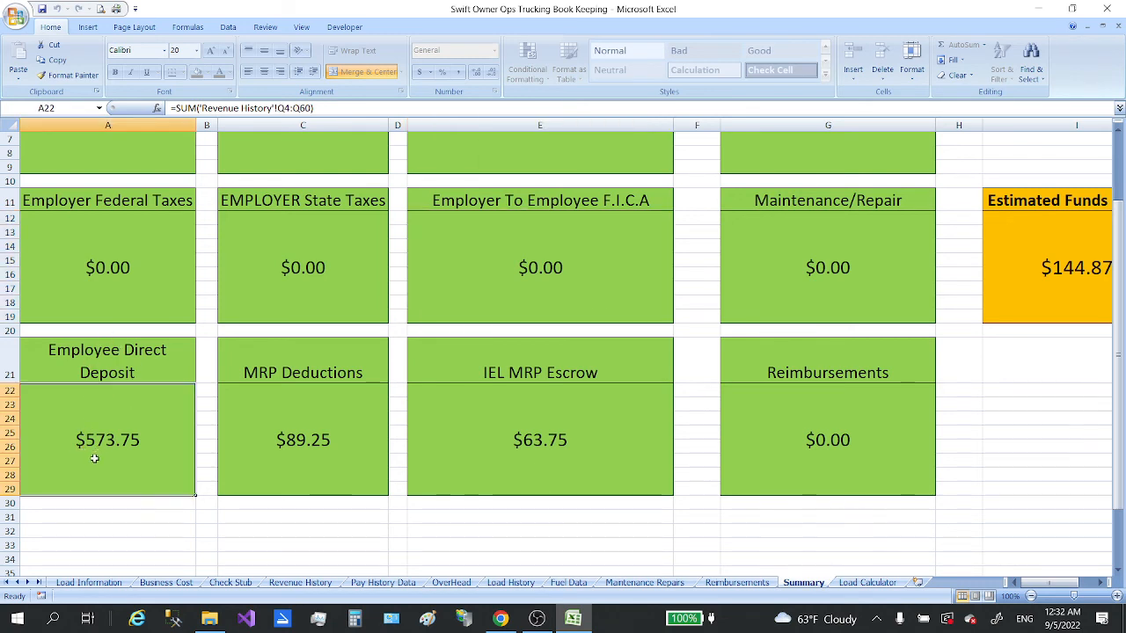
{"action": "scroll", "coordinate": [110, 464], "scroll_direction": "down", "scroll_amount": 1}
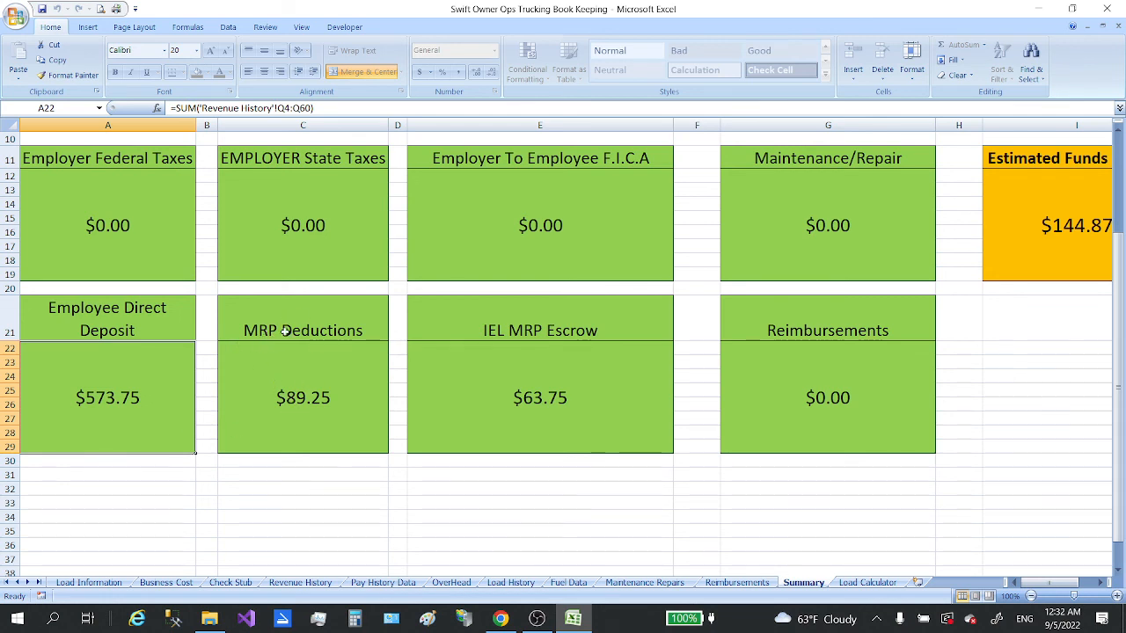
Step: Inspect the formulas behind the MRP Deductions, IEL MRP Escrow and Reimbursements totals on the Summary sheet
{"action": "left_click", "coordinate": [296, 394]}
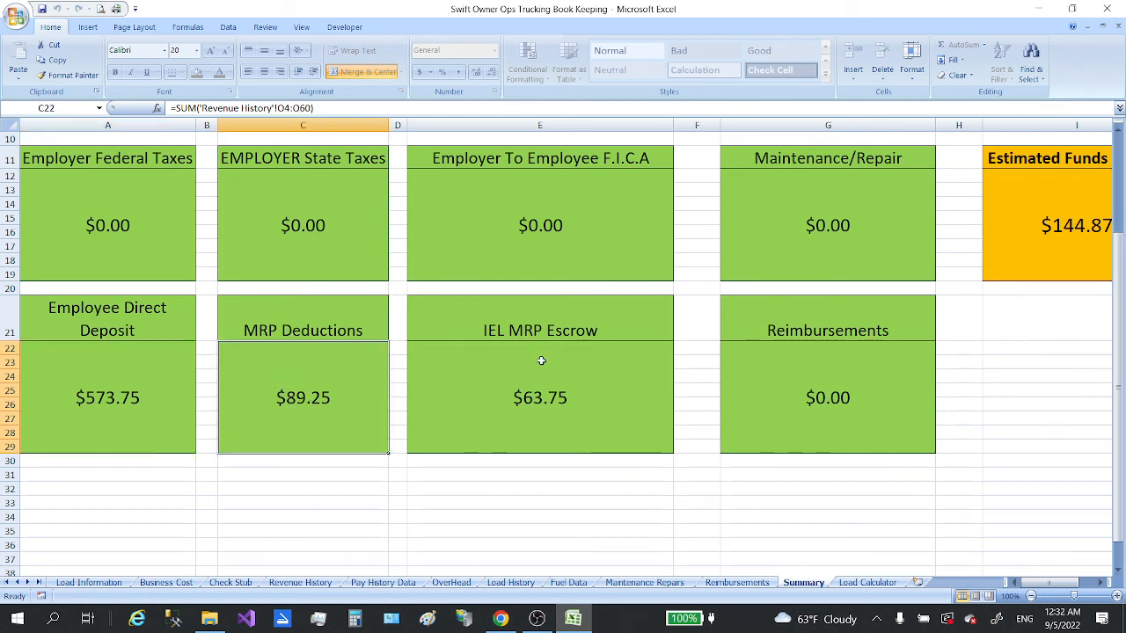
{"action": "left_click", "coordinate": [547, 394]}
{"action": "left_click", "coordinate": [843, 393]}
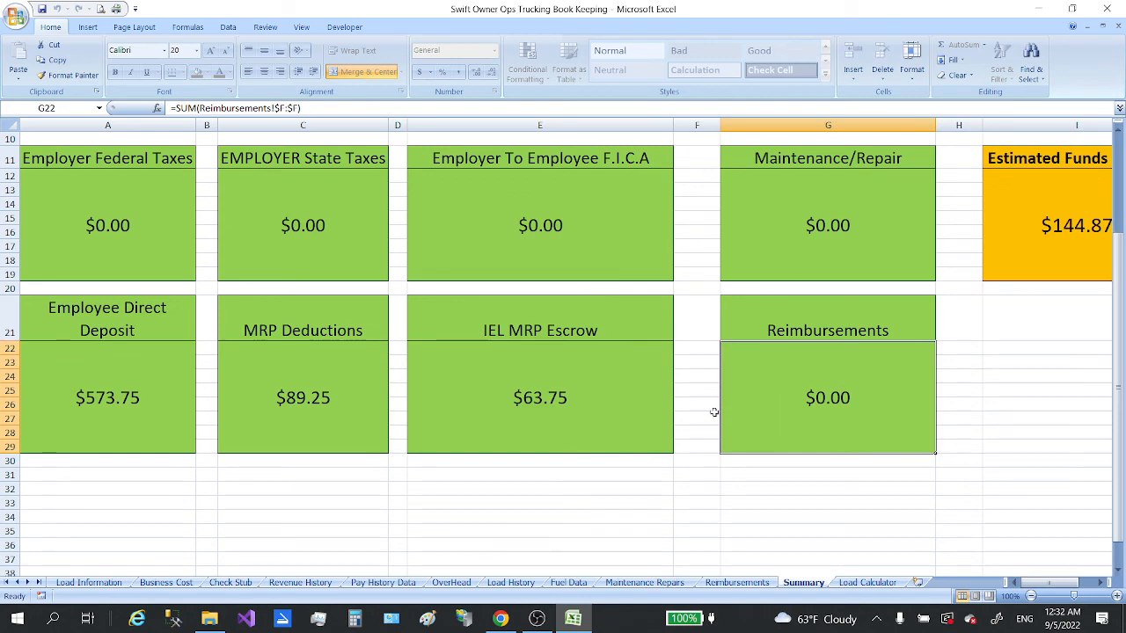
Step: Look over the Load Calculator and Summary sheets and return to the Load Information sheet
{"action": "scroll", "coordinate": [712, 414], "scroll_direction": "up", "scroll_amount": 3}
{"action": "left_click", "coordinate": [868, 583]}
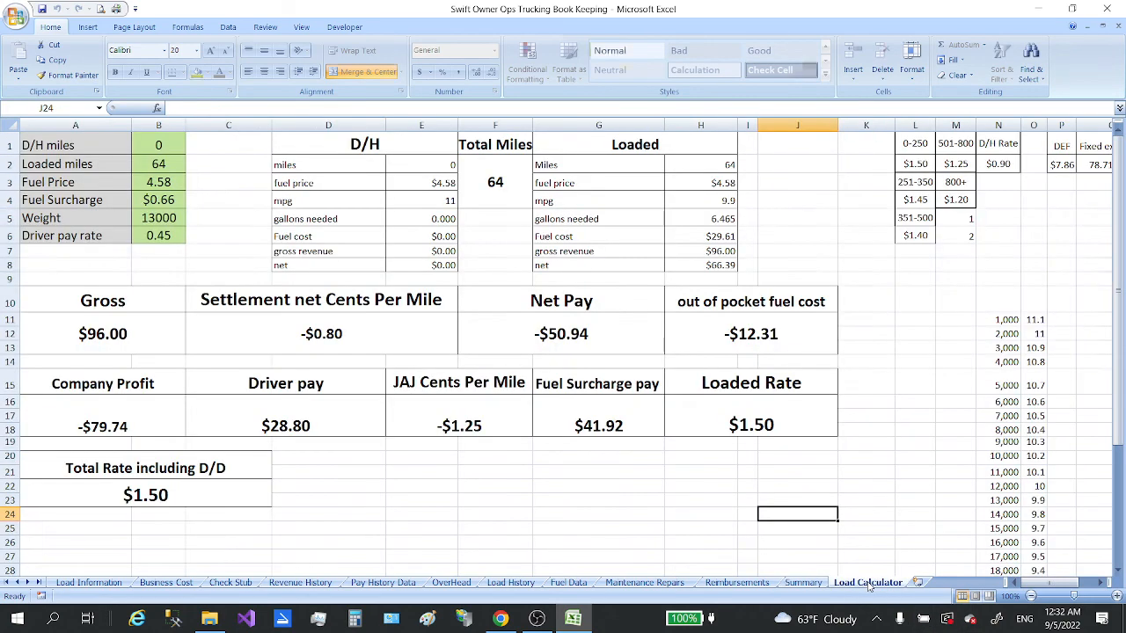
{"action": "left_click", "coordinate": [806, 583]}
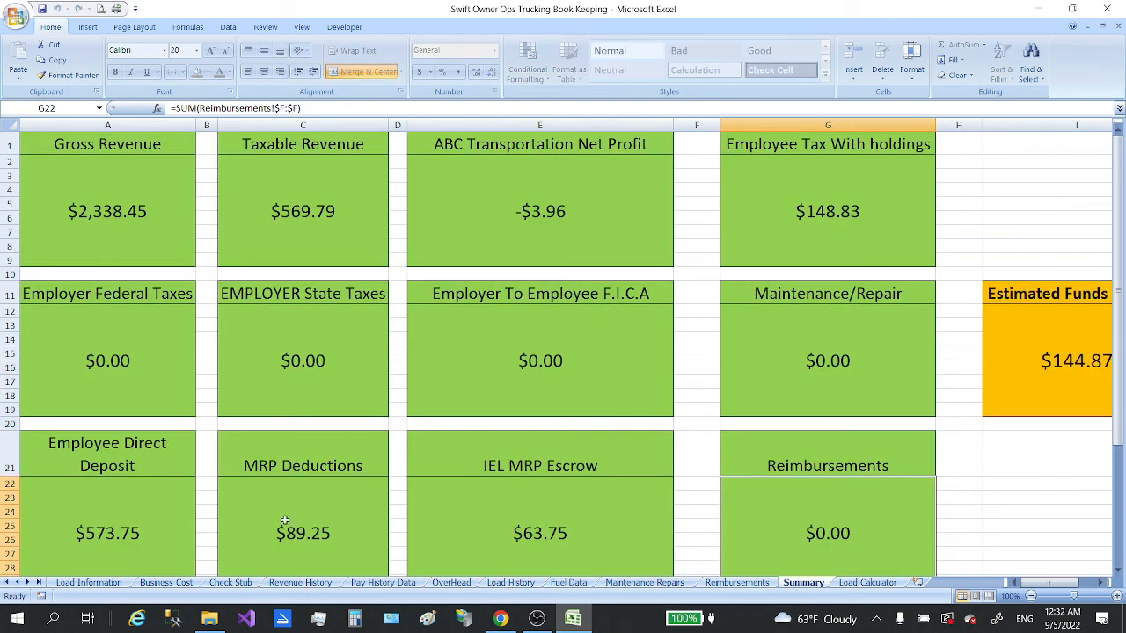
{"action": "left_click", "coordinate": [81, 584]}
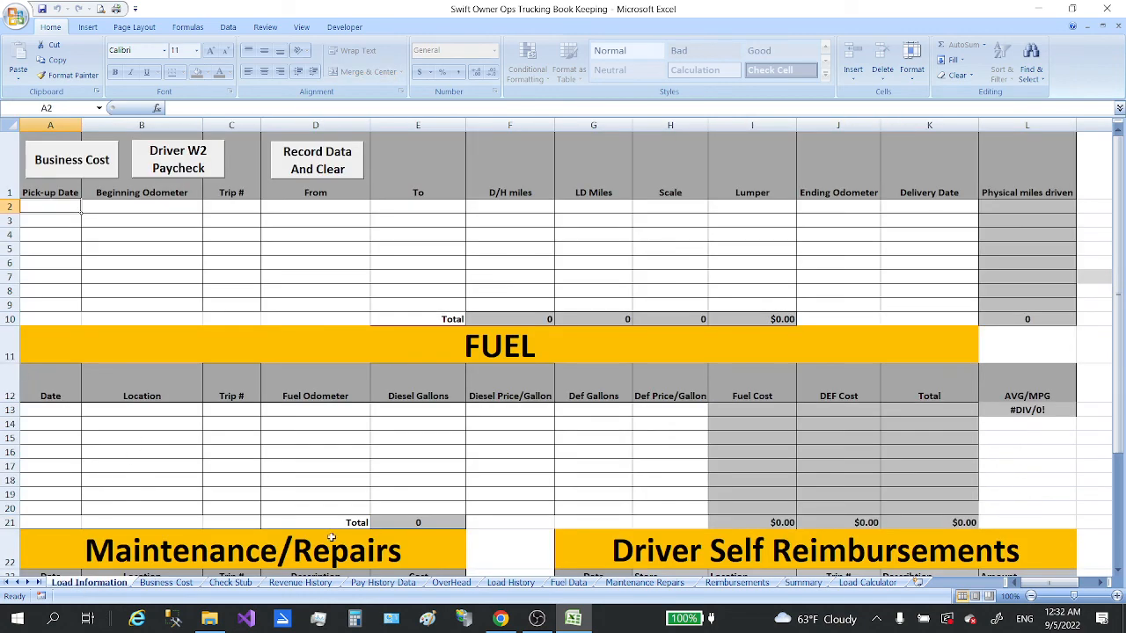
Step: Examine the expense, tax, deduction and check summary sections on the Business Cost sheet
{"action": "left_click", "coordinate": [179, 584]}
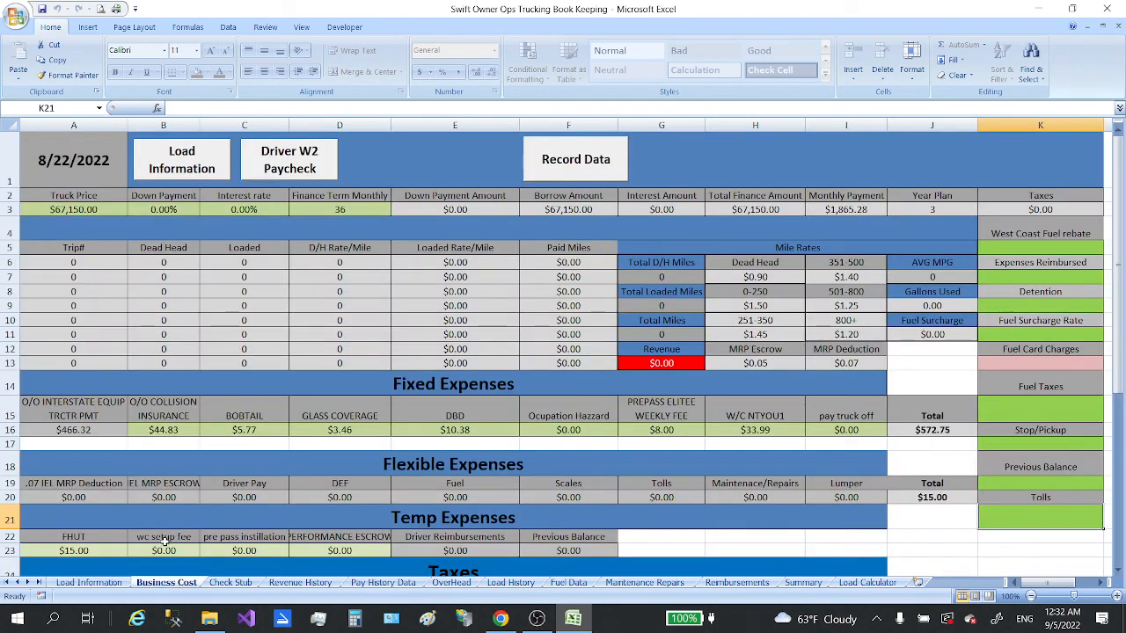
{"action": "scroll", "coordinate": [79, 290], "scroll_direction": "down", "scroll_amount": 3}
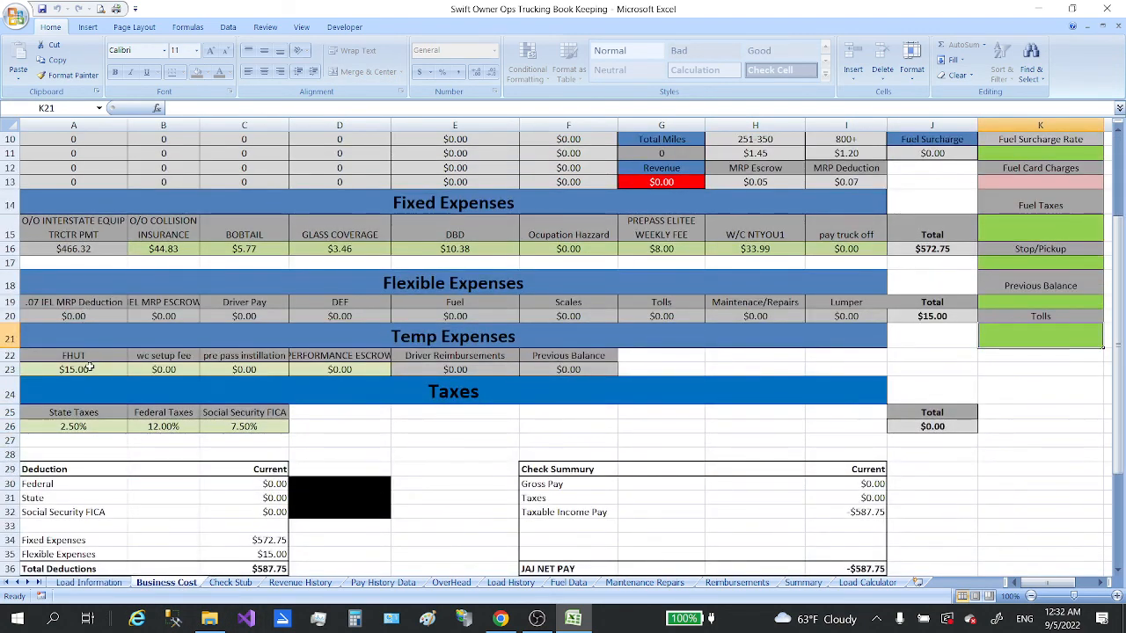
{"action": "scroll", "coordinate": [88, 370], "scroll_direction": "down", "scroll_amount": 1}
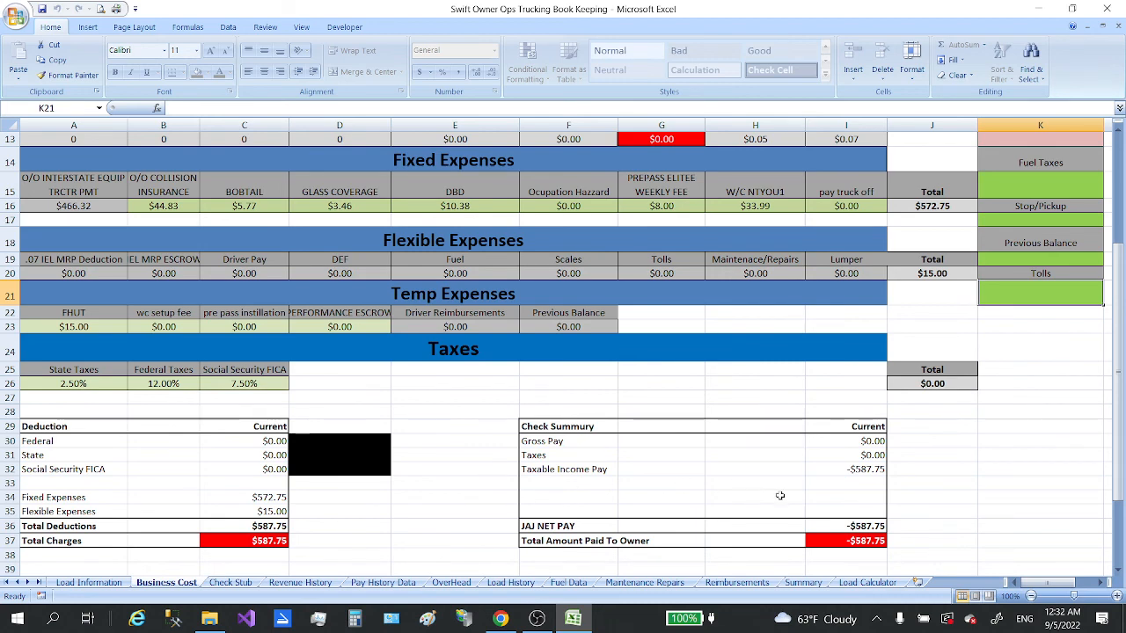
{"action": "scroll", "coordinate": [781, 503], "scroll_direction": "up", "scroll_amount": 4}
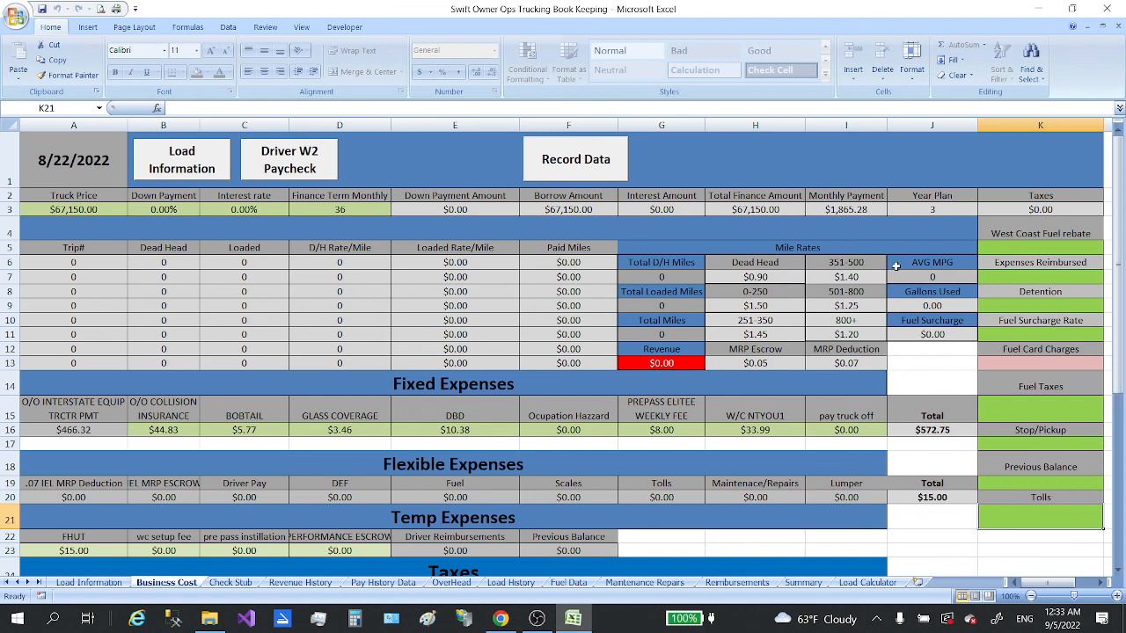
{"action": "left_click", "coordinate": [878, 621]}
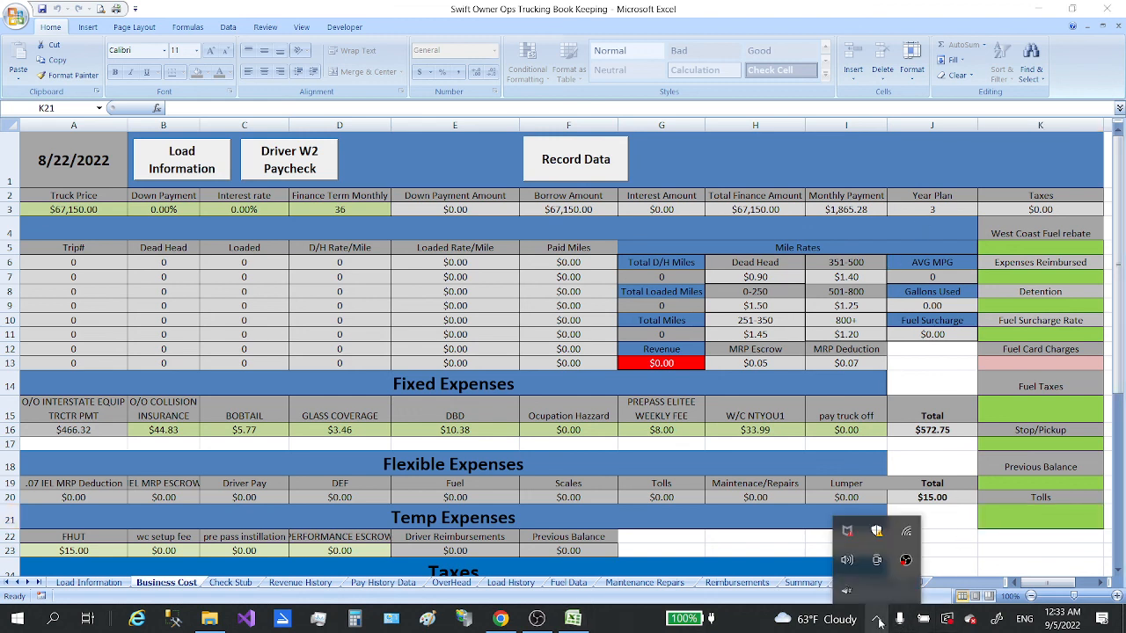
{"action": "right_click", "coordinate": [907, 561]}
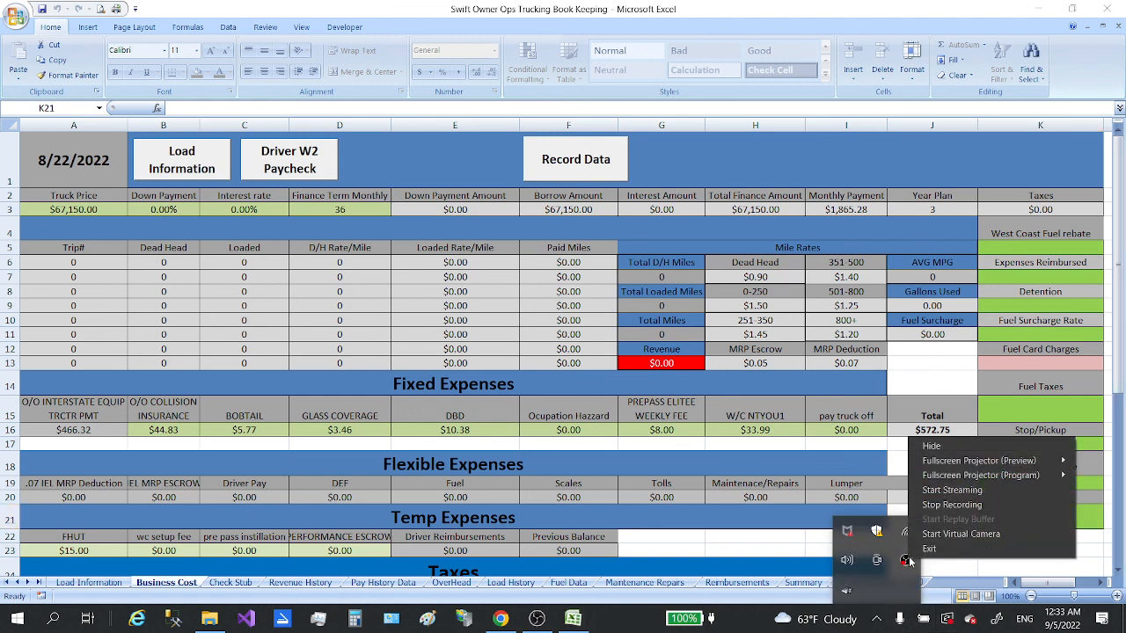